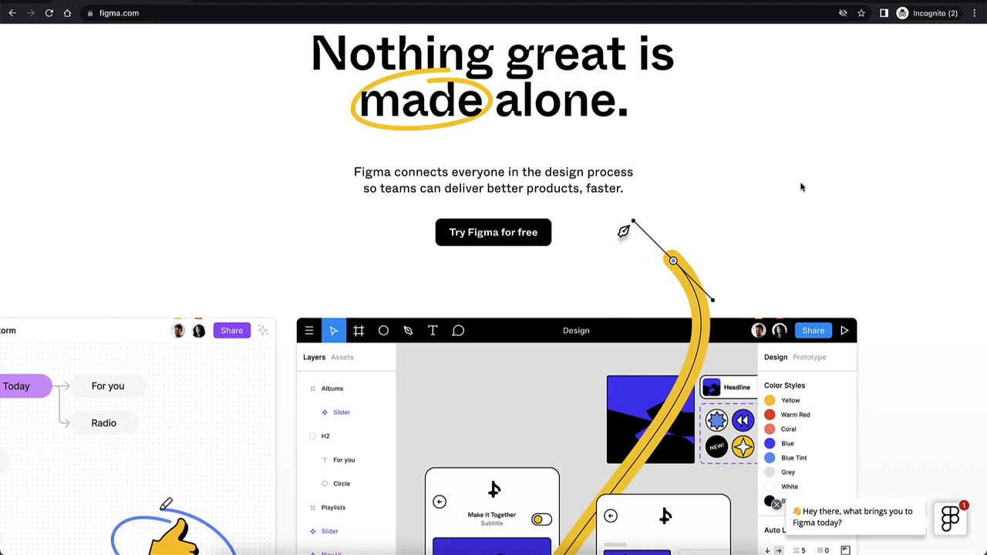
# Look through the product sections of the Figma homepage and return to its beginning.
pyautogui.scroll(1, 800, 187)
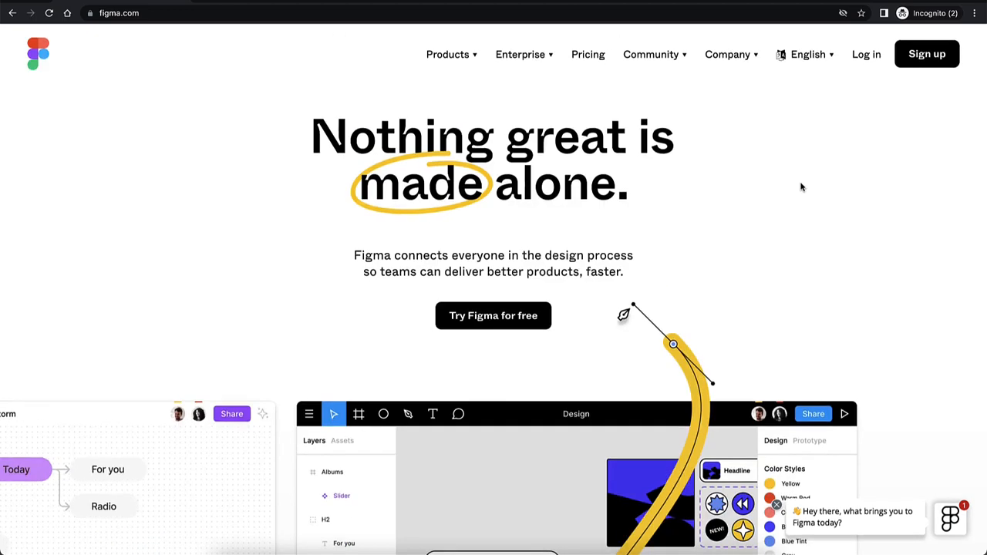
pyautogui.scroll(-8, 801, 186)
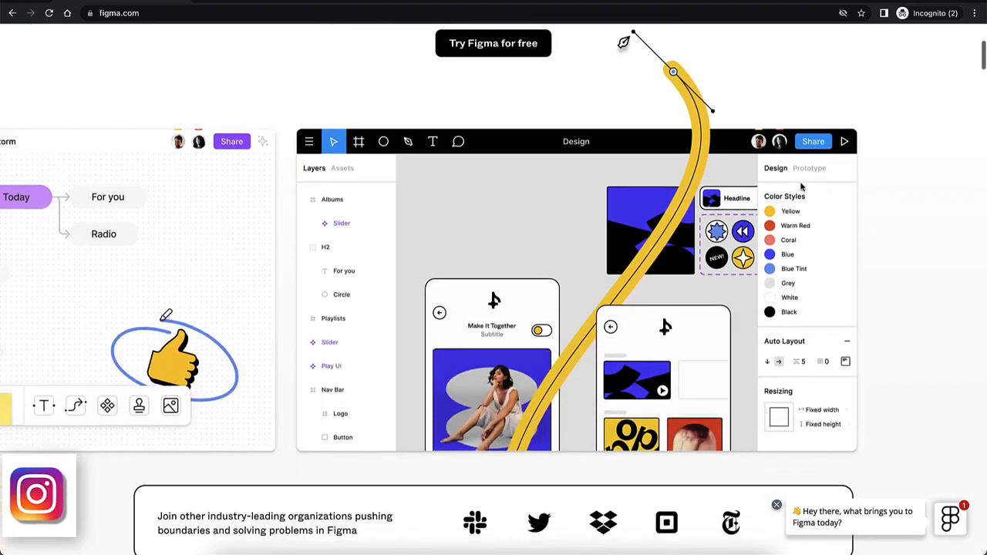
pyautogui.scroll(-2, 800, 186)
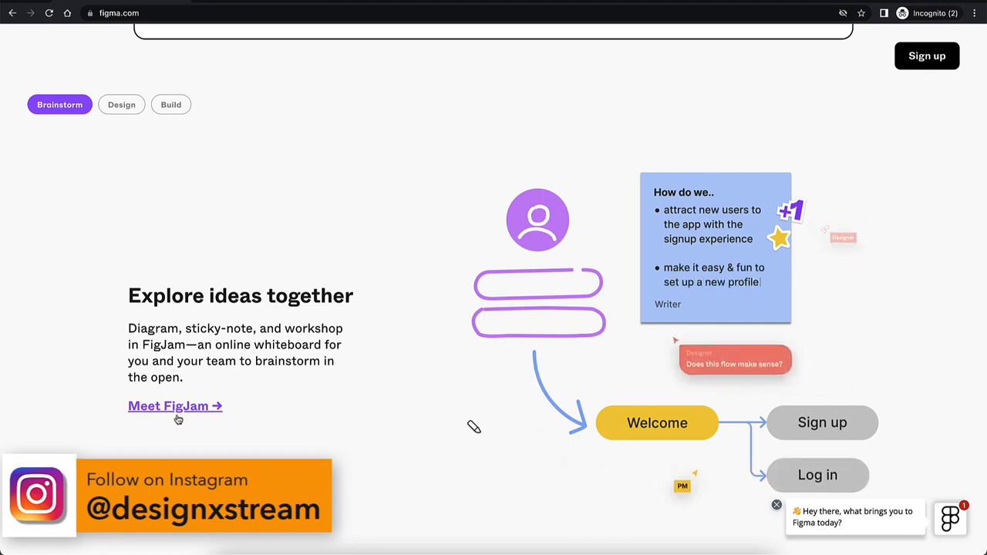
pyautogui.scroll(-3, 369, 389)
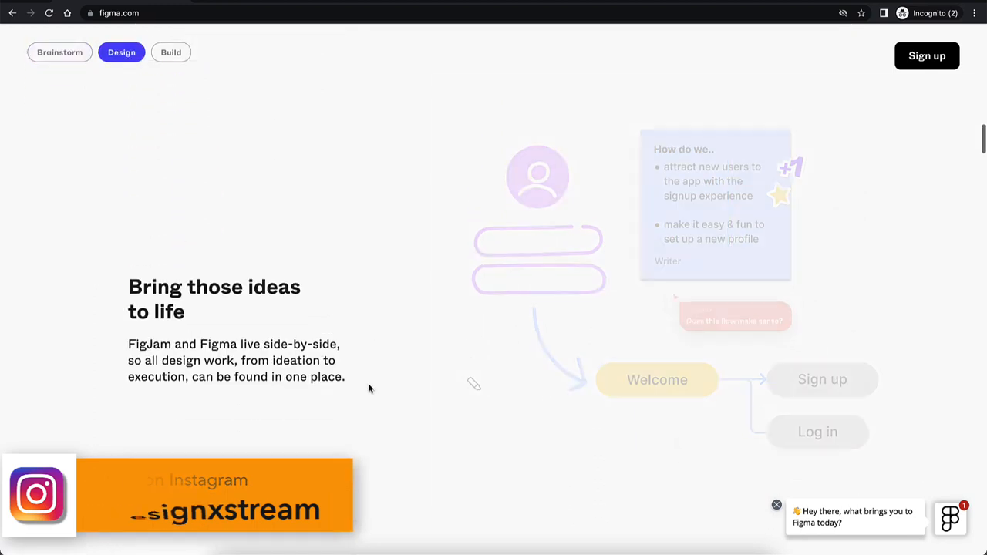
pyautogui.scroll(-5, 368, 389)
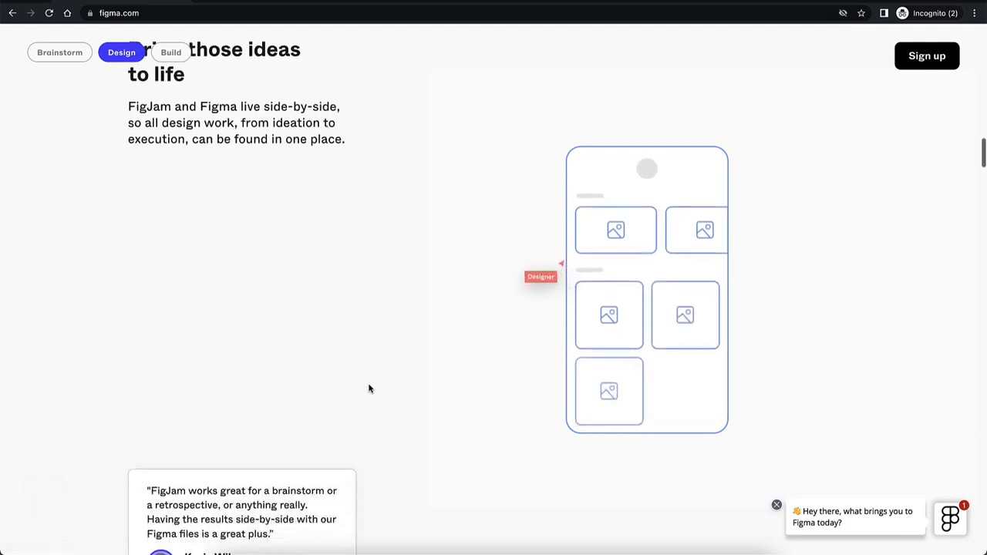
pyautogui.scroll(-10, 369, 389)
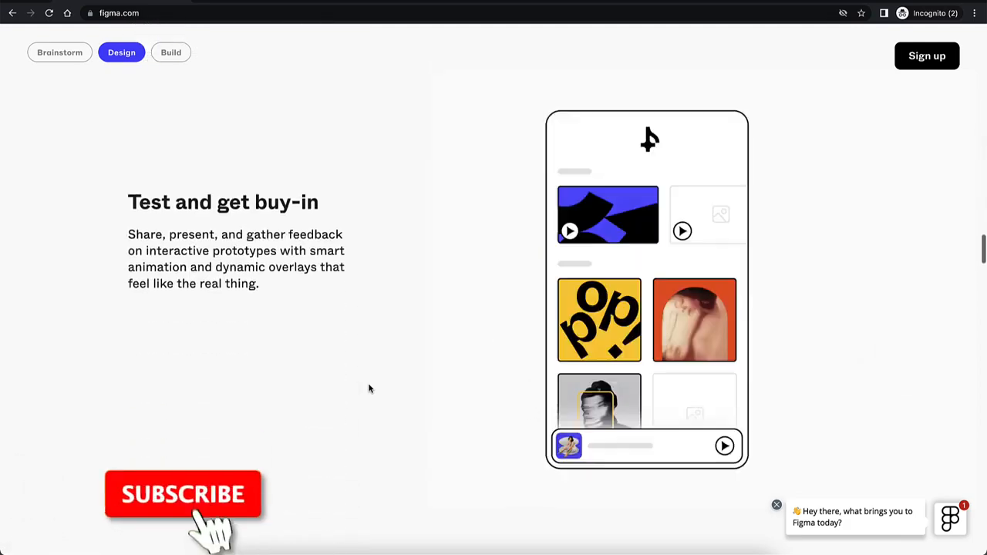
pyautogui.scroll(-4, 369, 388)
pyautogui.scroll(10, 368, 388)
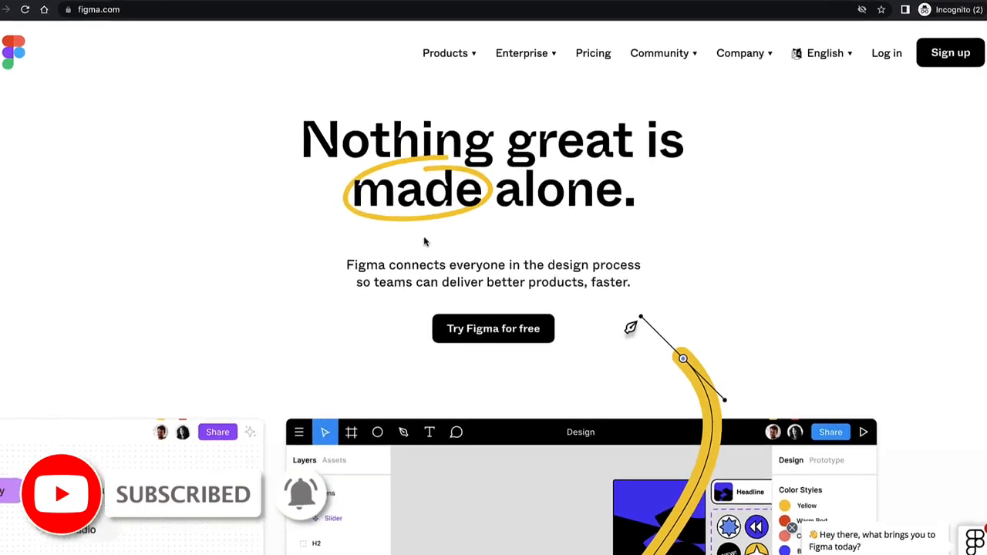
# Download the macOS desktop app from Figma's downloads page and switch to the Figma desktop app.
pyautogui.click(447, 50)
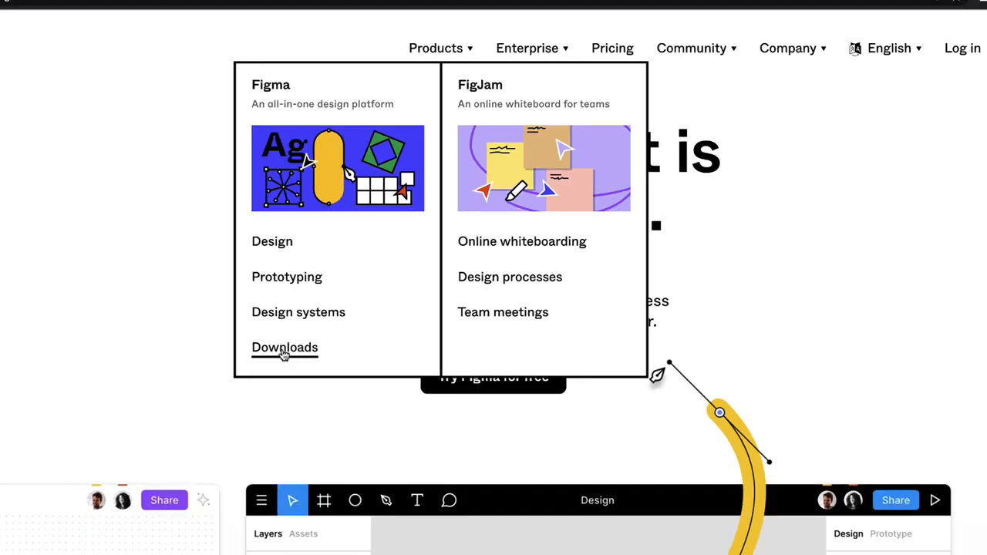
pyautogui.click(284, 351)
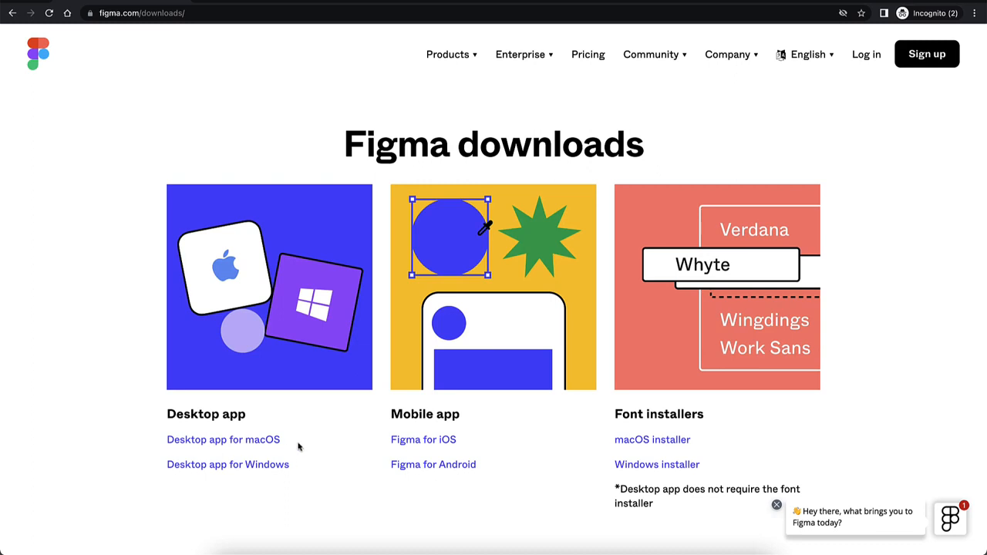
pyautogui.click(267, 442)
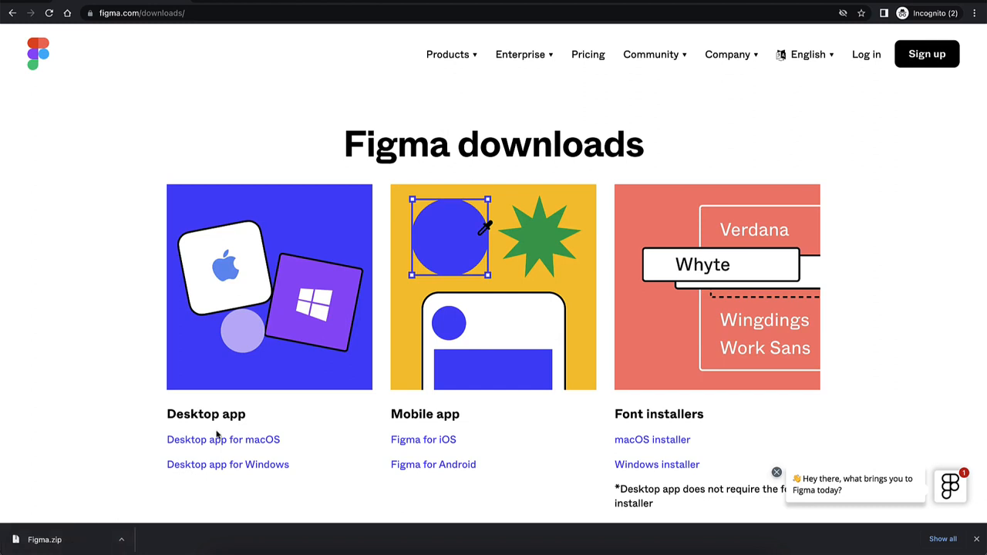
pyautogui.click(522, 547)
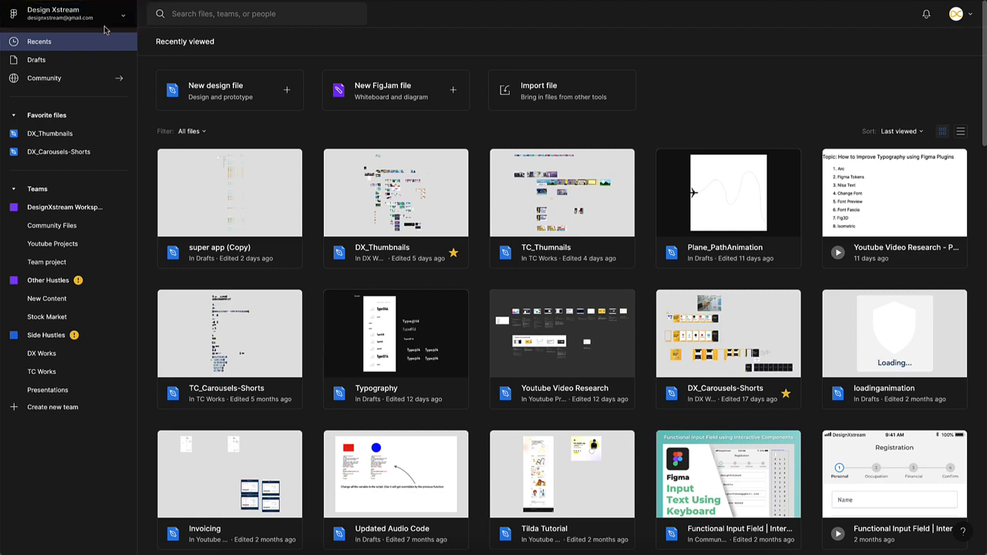
# View the drafts and the Community explore page, and return to the drafts.
pyautogui.click(54, 60)
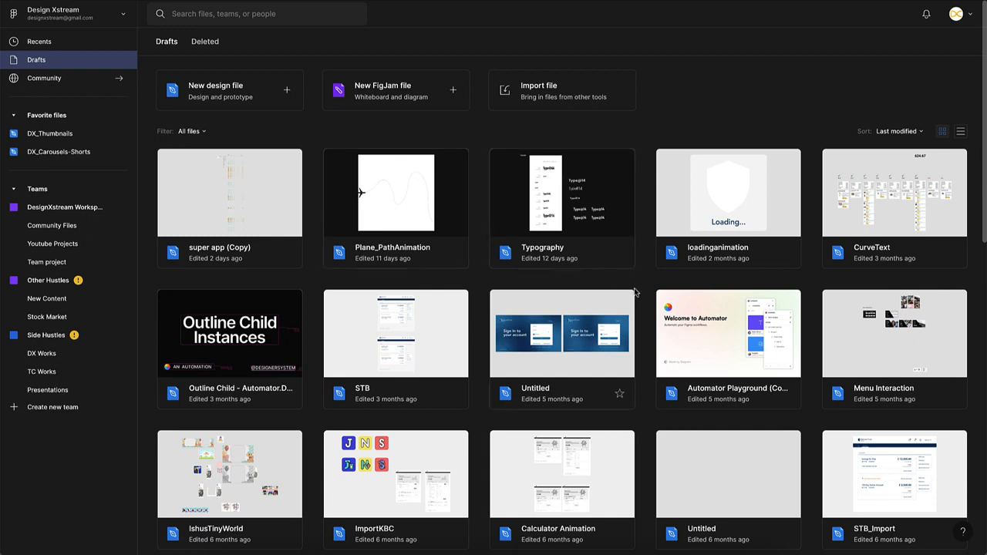
pyautogui.click(62, 82)
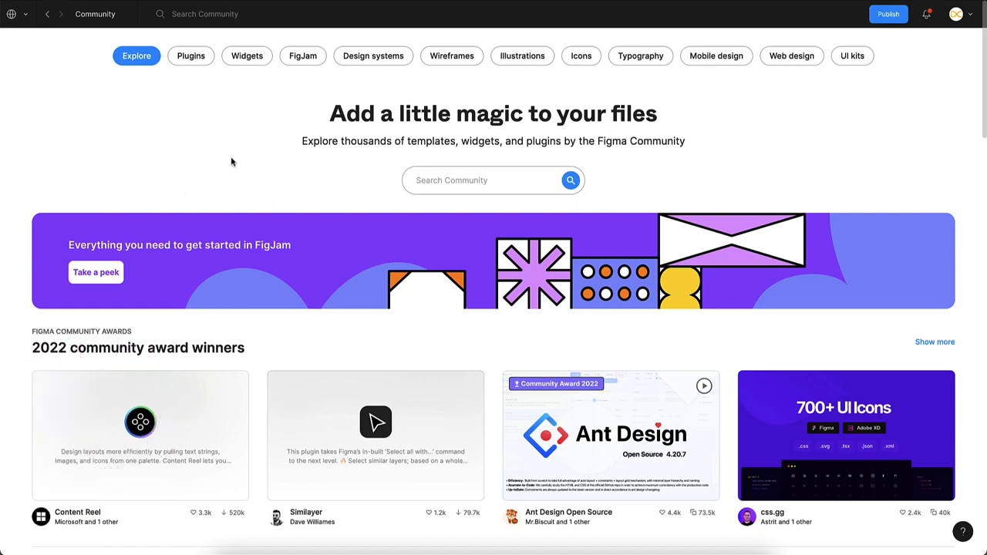
pyautogui.click(47, 14)
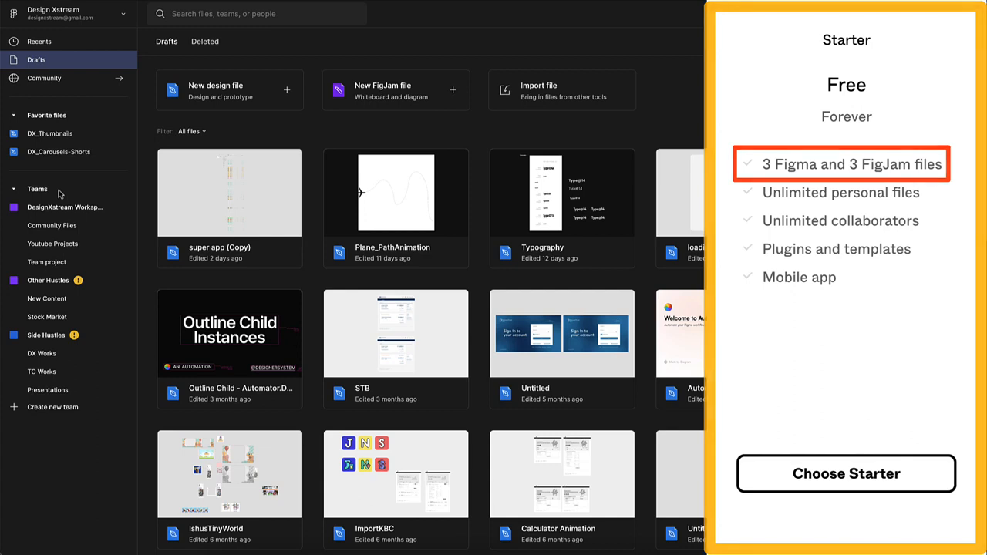
# Open the DesignXstream Workspace team, view its options for inviting members, and close them.
pyautogui.click(65, 206)
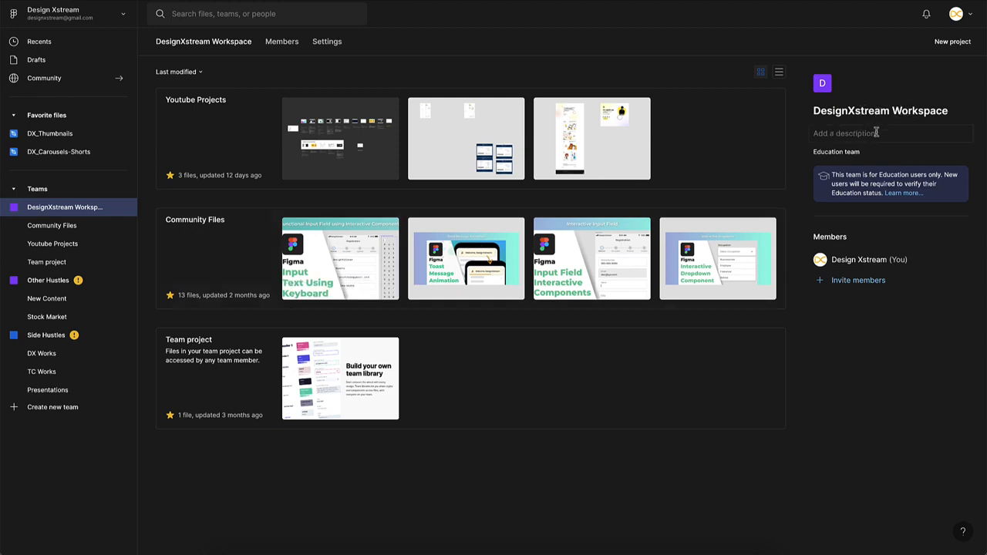
pyautogui.click(848, 282)
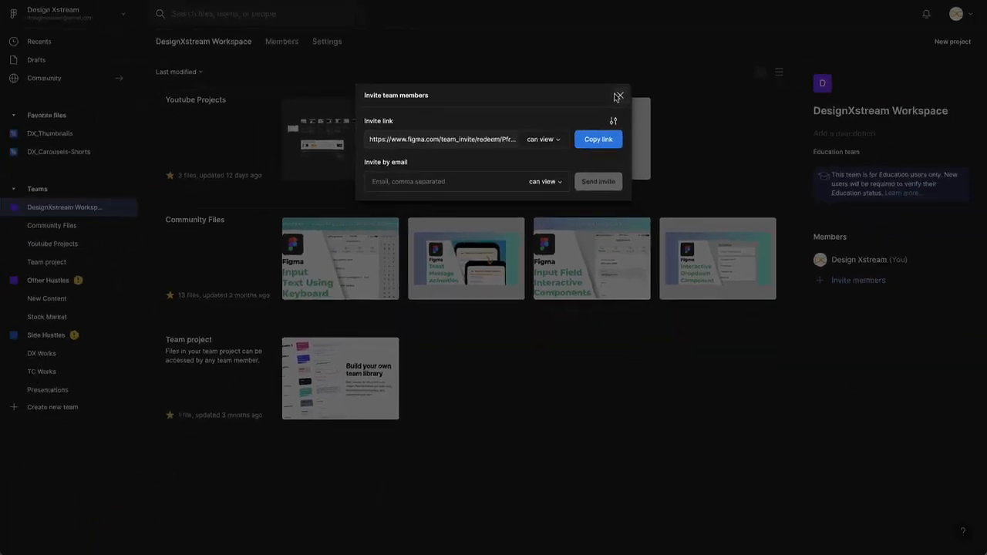
pyautogui.click(617, 96)
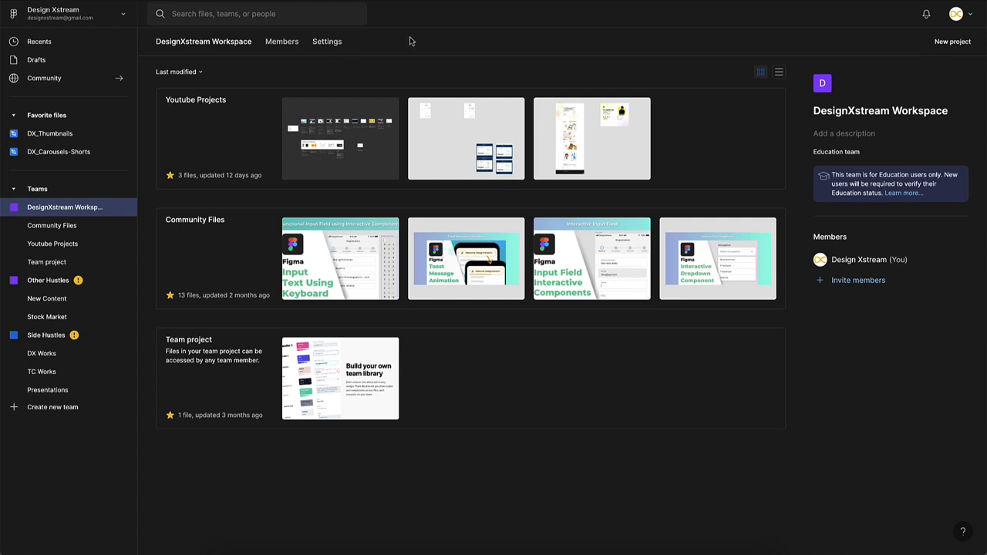
# Create a new design file in the team's Community Files project.
pyautogui.click(225, 244)
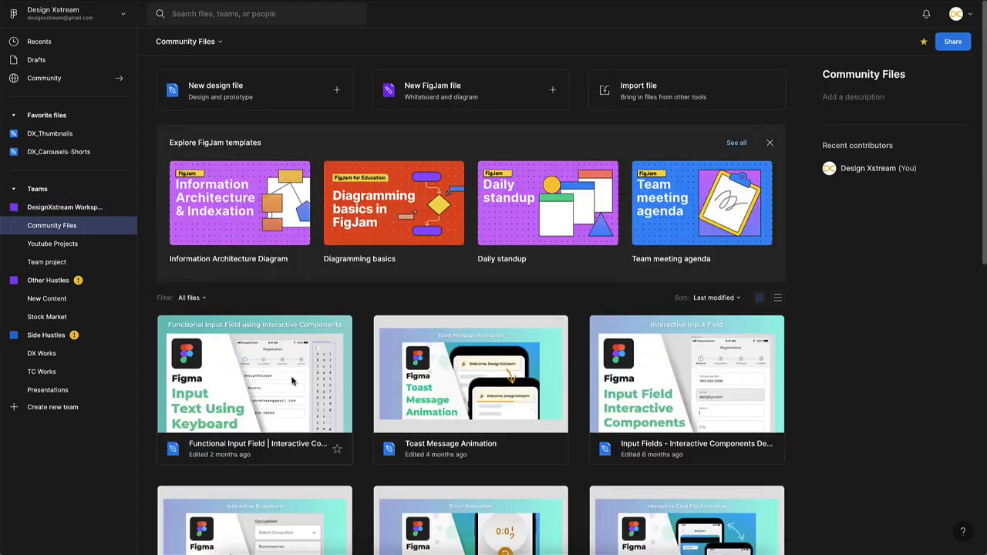
pyautogui.scroll(-5, 300, 413)
pyautogui.scroll(5, 299, 413)
pyautogui.click(236, 91)
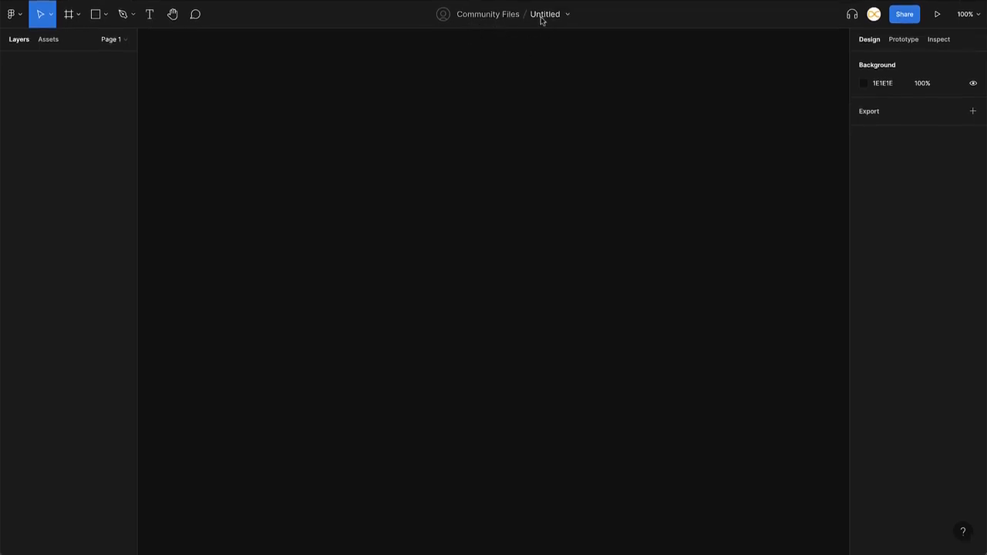
# Rename the file as "New File - Demo".
pyautogui.click(546, 19)
pyautogui.write('N')
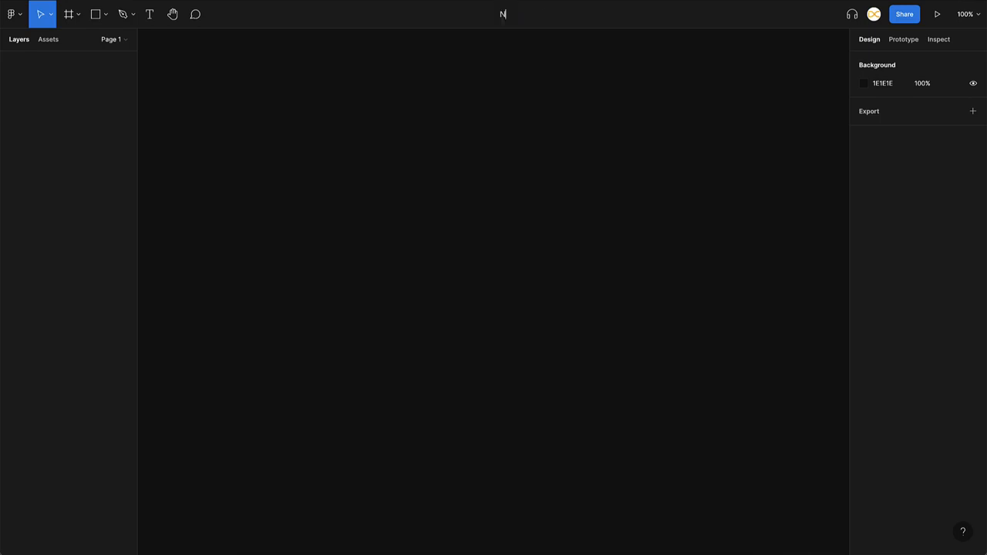
pyautogui.write('ew File - Demo')
pyautogui.press('Return')
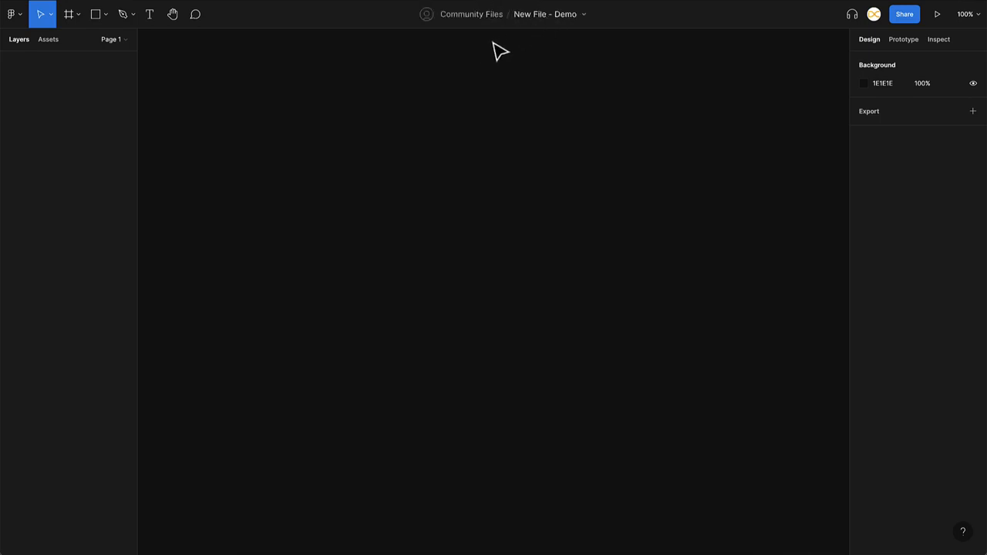
# Check the actions available for the file and its conversation and spotlight options.
pyautogui.click(585, 19)
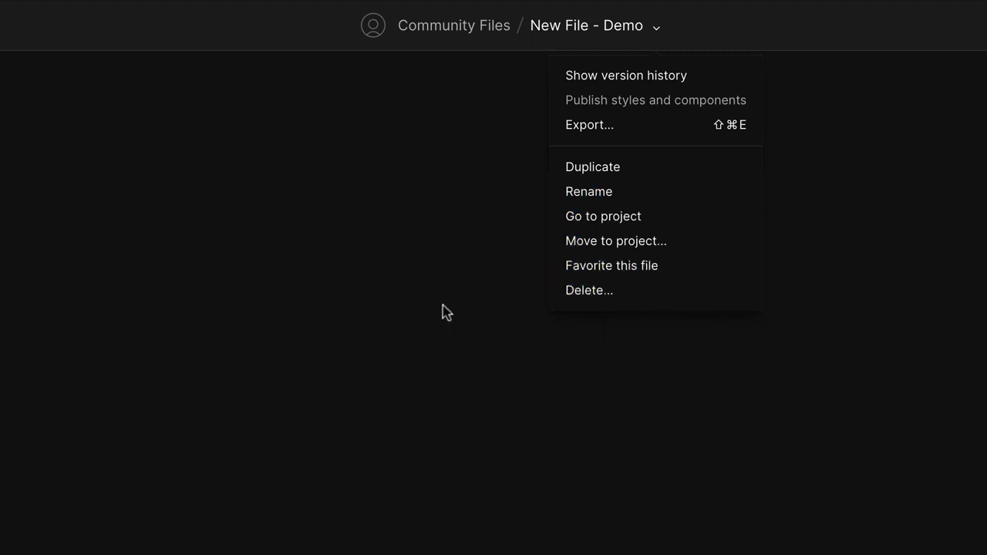
pyautogui.click(443, 171)
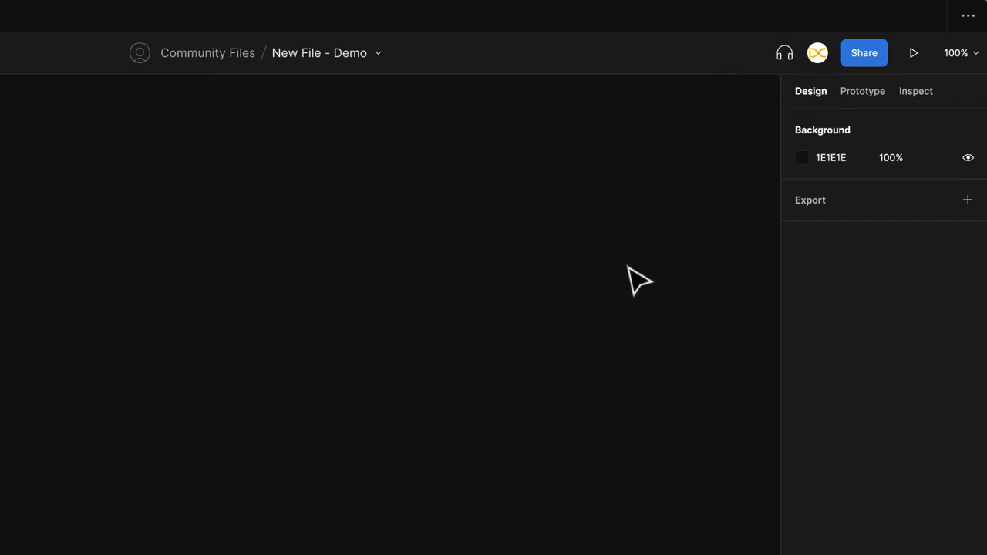
pyautogui.click(785, 62)
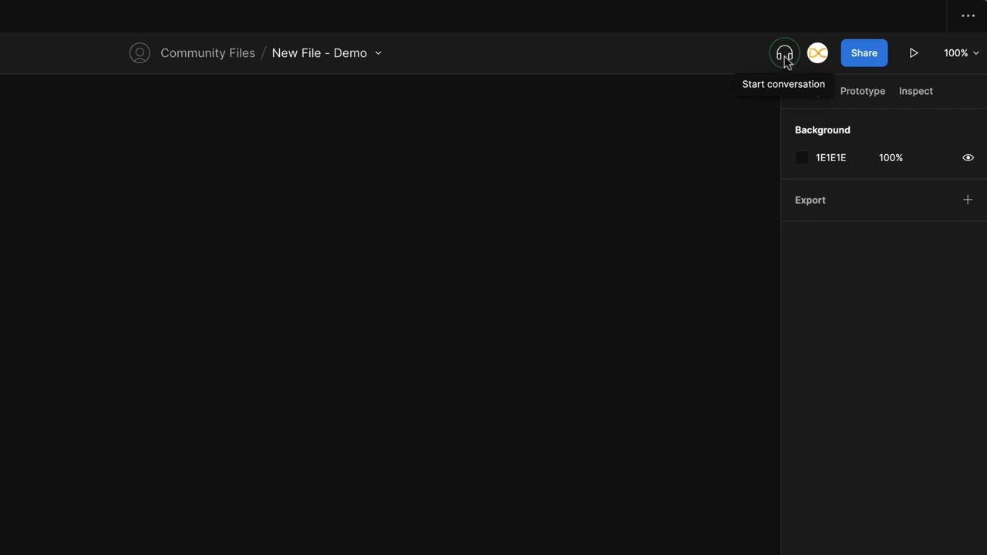
pyautogui.moveTo(824, 56)
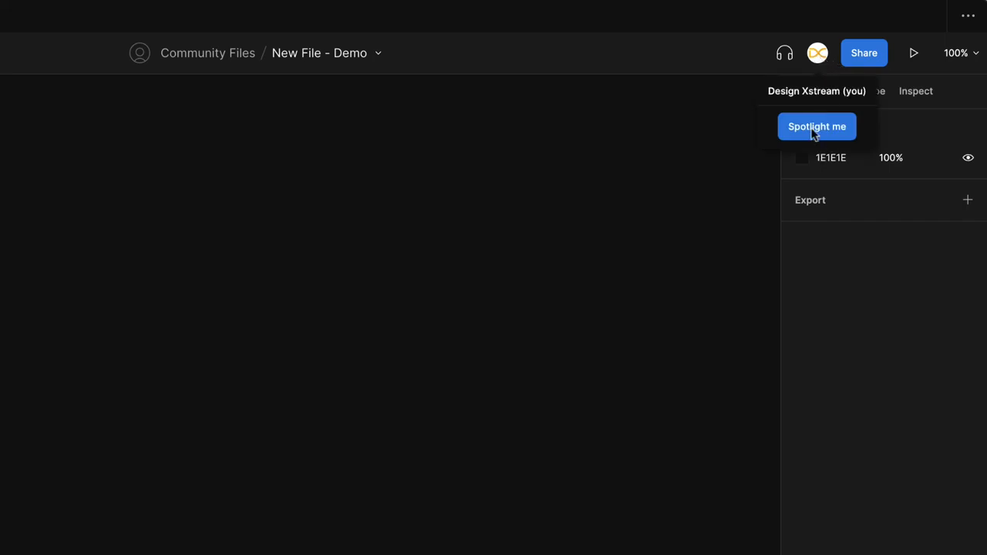
# Review the file's sharing settings and the permission levels for invited people, and close them unchanged.
pyautogui.click(869, 64)
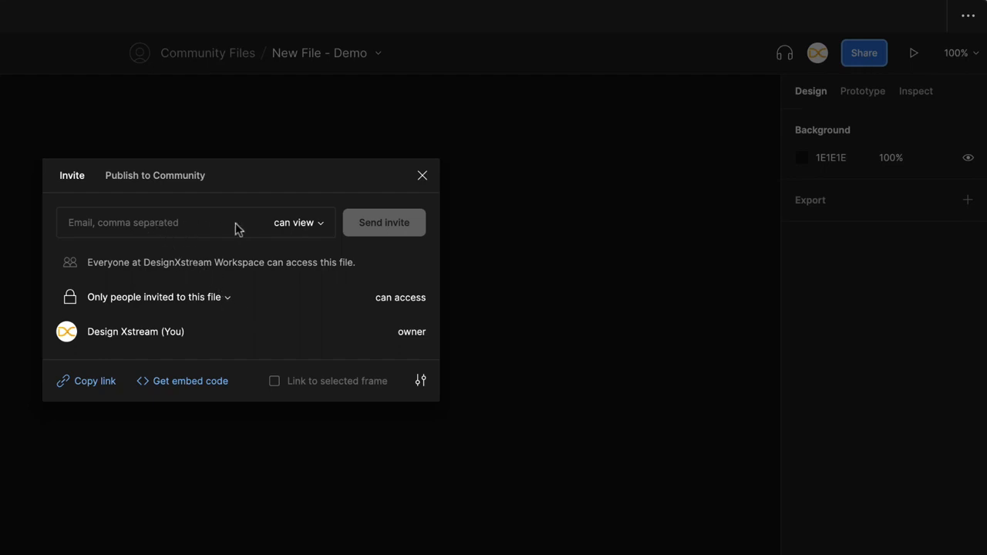
pyautogui.click(315, 225)
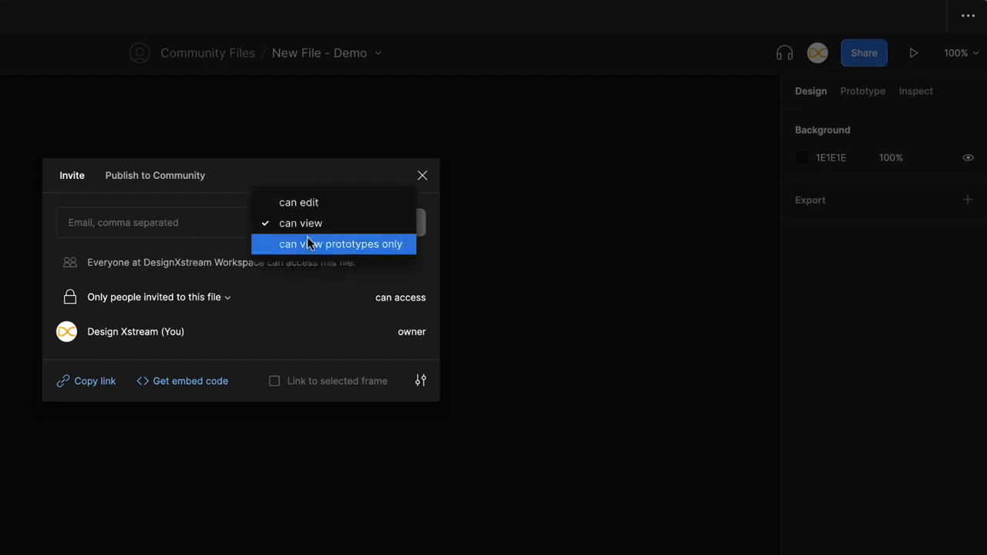
pyautogui.click(221, 218)
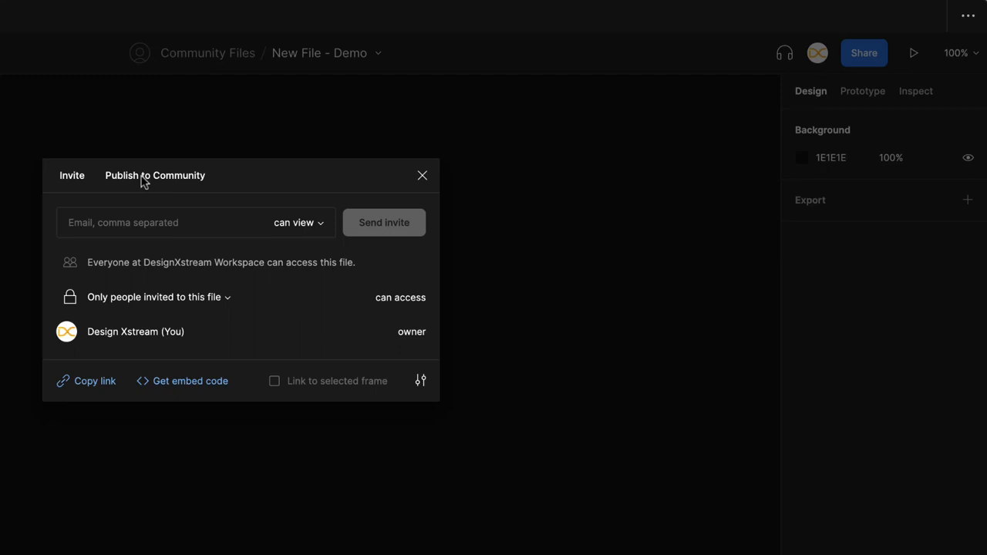
pyautogui.click(421, 176)
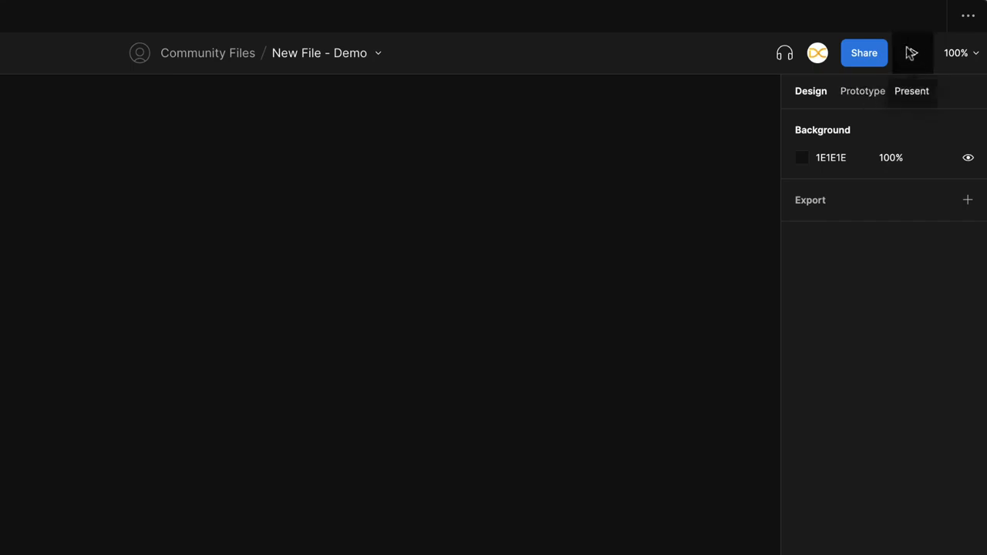
# Turn the canvas rulers on and back off.
pyautogui.click(975, 61)
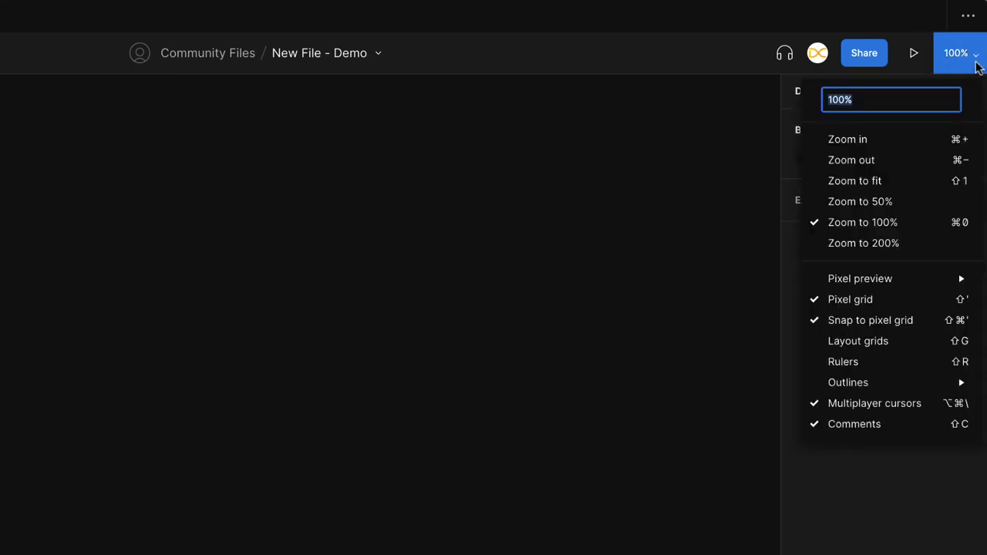
pyautogui.click(861, 364)
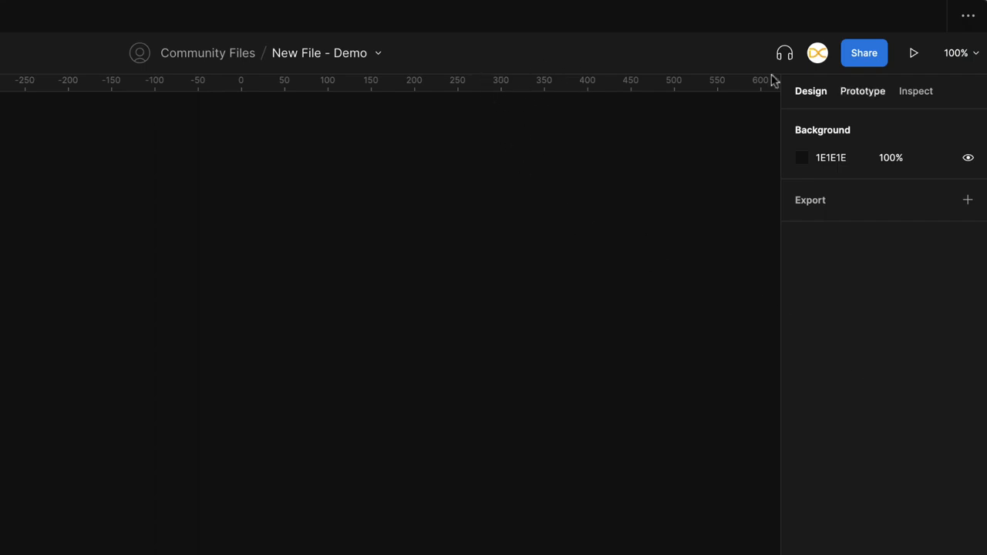
pyautogui.click(956, 52)
pyautogui.click(843, 361)
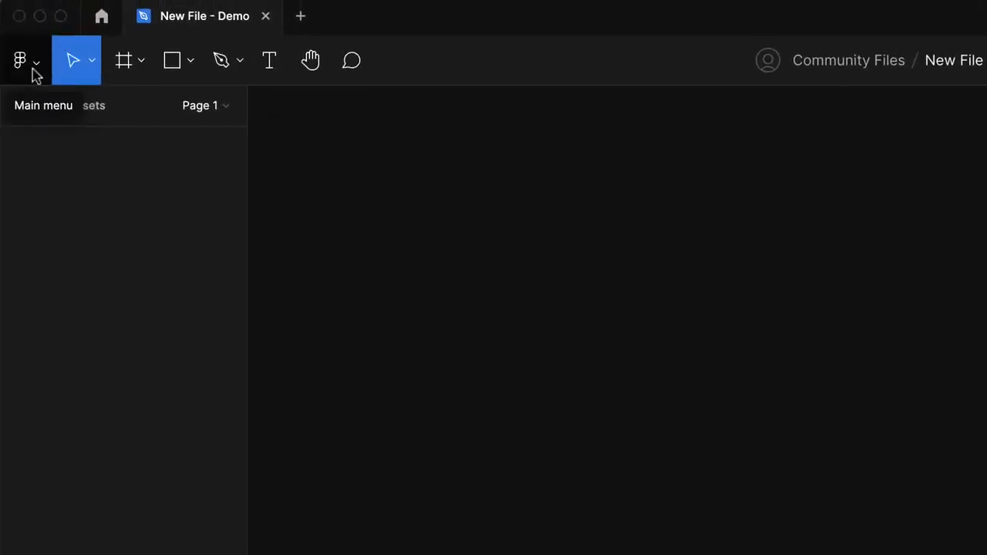
# Review the File, Edit, Text and other commands in the main menu, and the Move and Scale tool options.
pyautogui.click(31, 66)
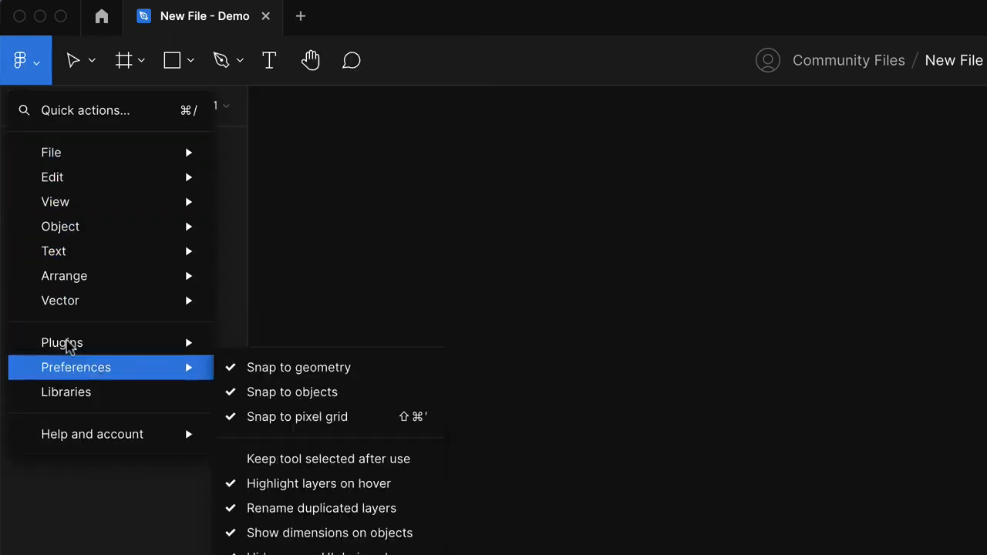
pyautogui.moveTo(110, 163)
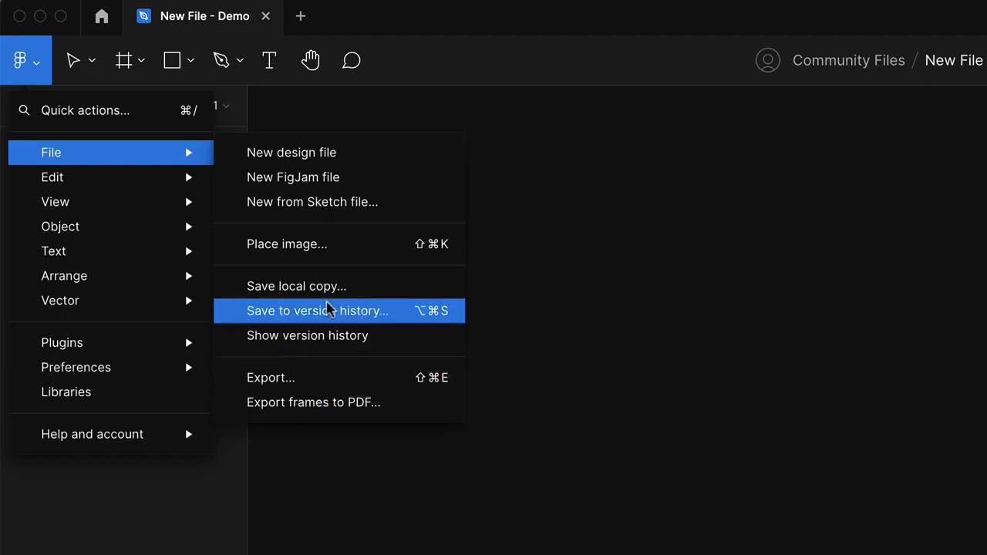
pyautogui.moveTo(179, 183)
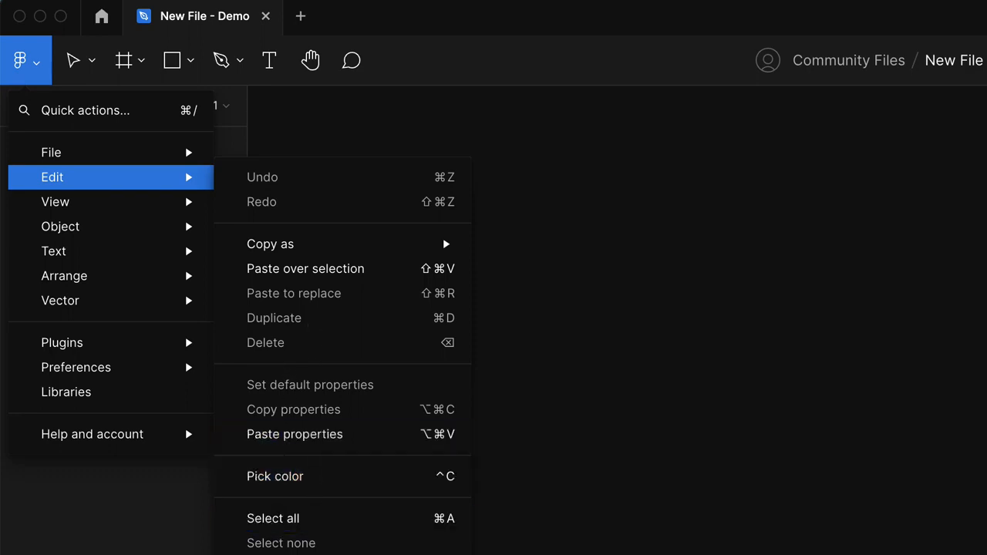
pyautogui.moveTo(132, 245)
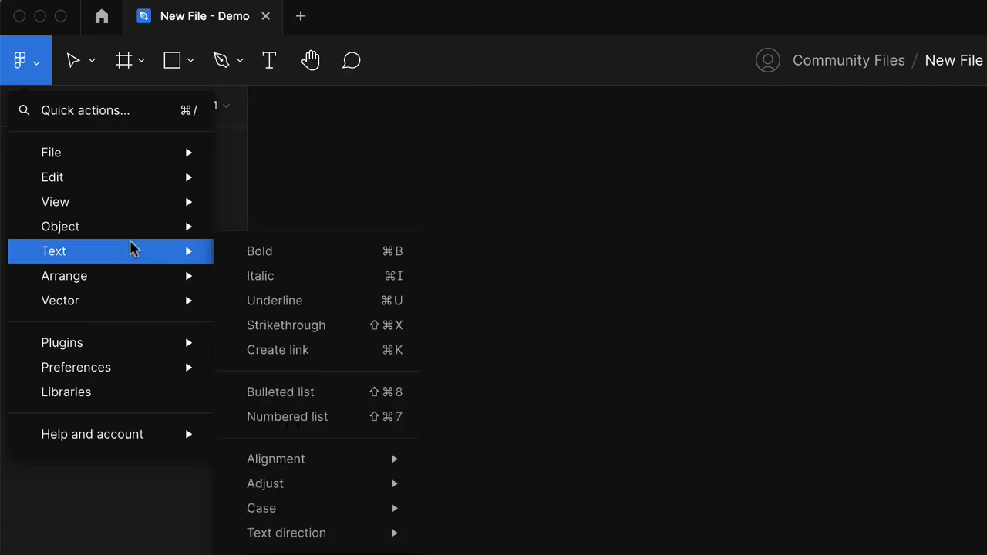
pyautogui.moveTo(130, 298)
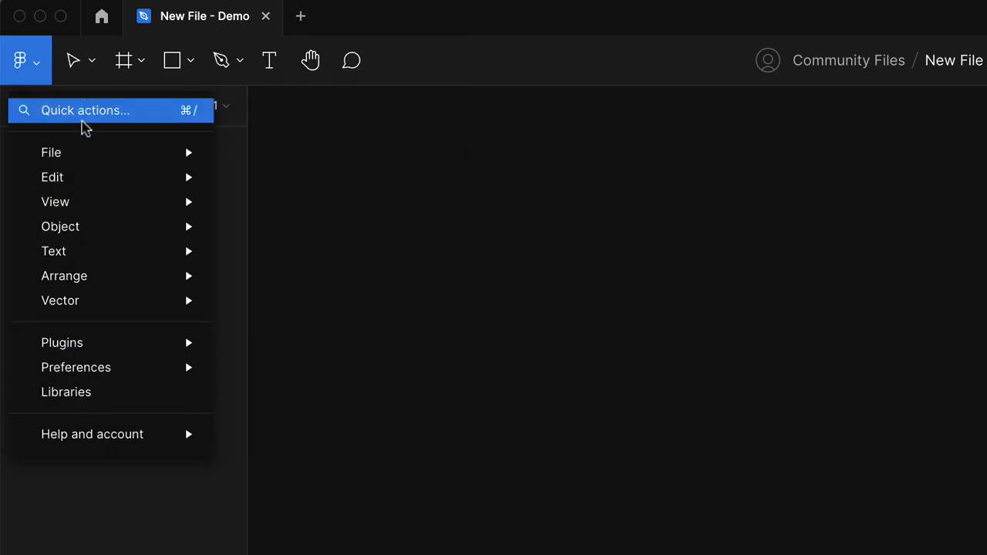
pyautogui.click(35, 68)
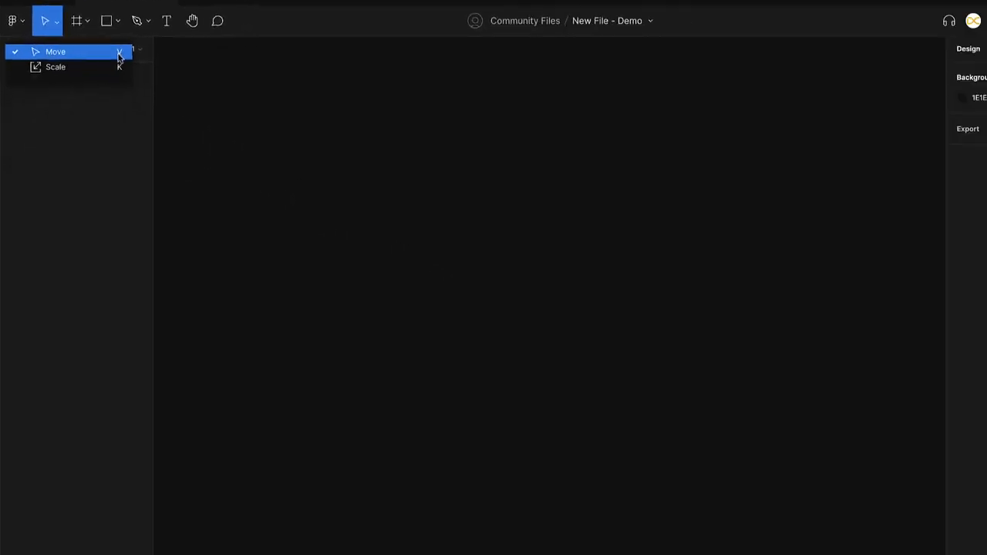
pyautogui.click(50, 19)
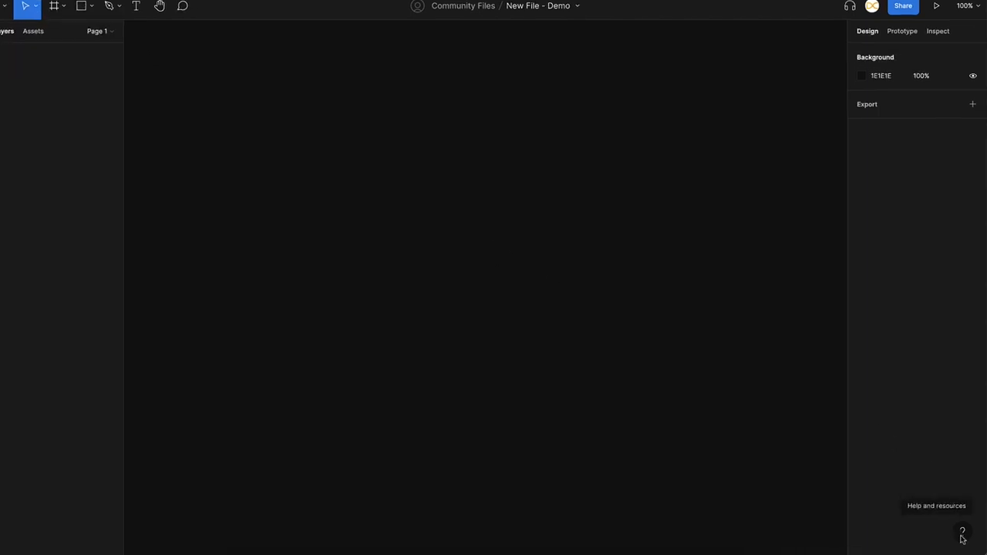
# Browse the keyboard shortcuts reference, including the Essential, Tools, View, Zoom, Text, Shape and Selection categories, and close it.
pyautogui.click(961, 532)
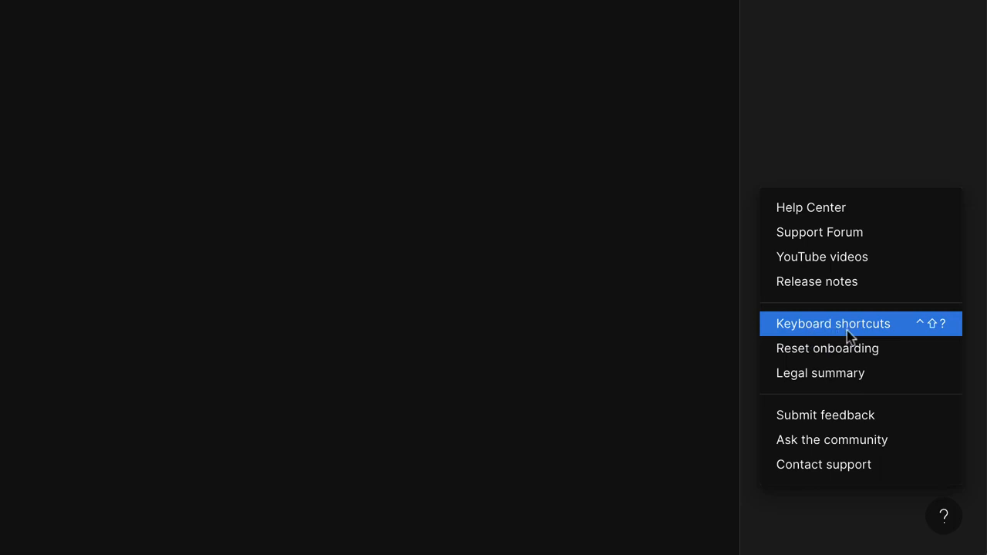
pyautogui.click(847, 330)
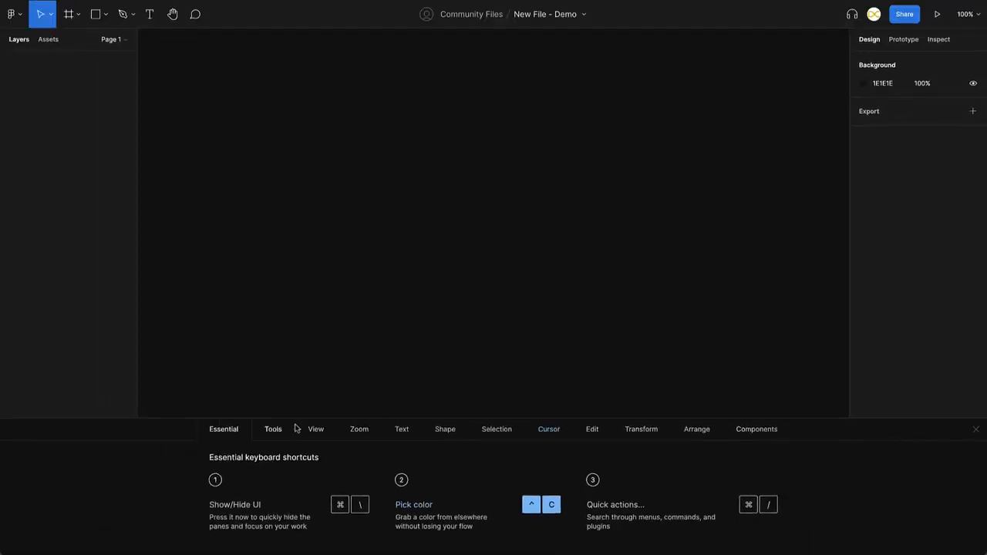
pyautogui.click(246, 424)
pyautogui.click(317, 433)
pyautogui.click(362, 438)
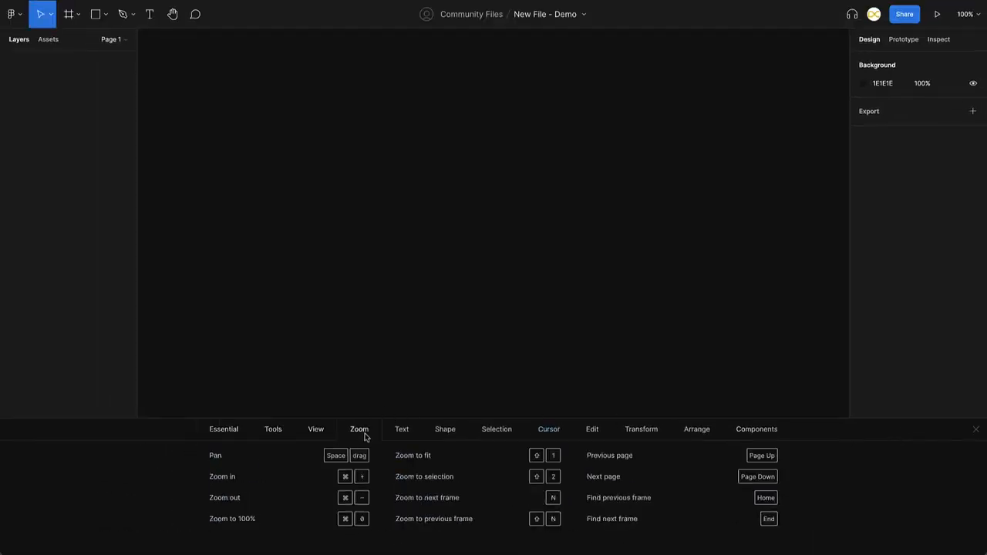
pyautogui.click(400, 434)
pyautogui.click(445, 434)
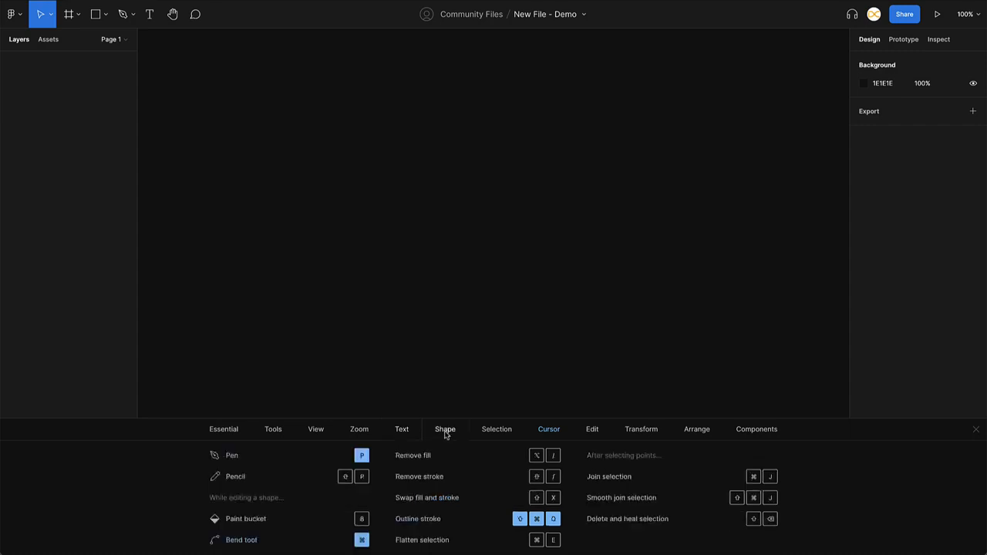
pyautogui.click(488, 435)
pyautogui.click(231, 432)
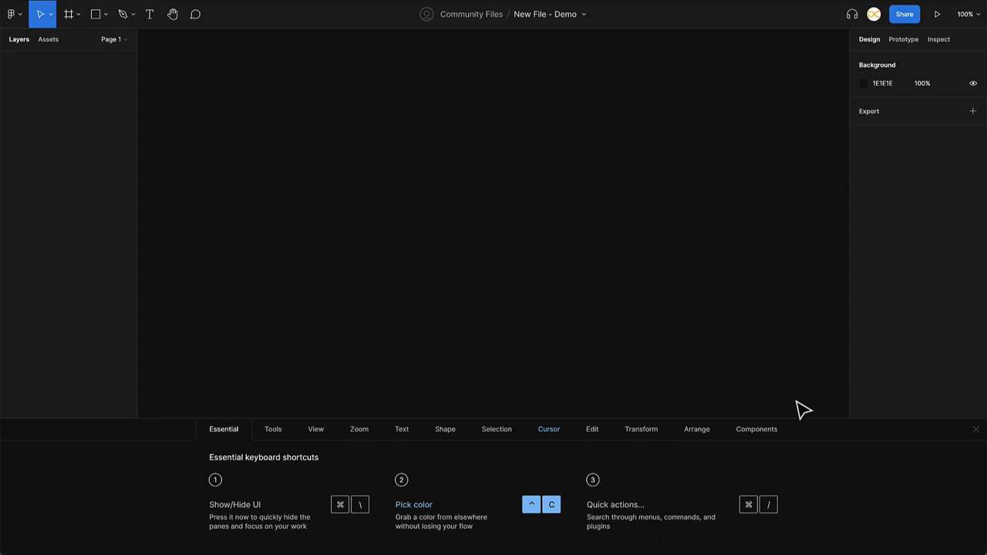
pyautogui.click(976, 430)
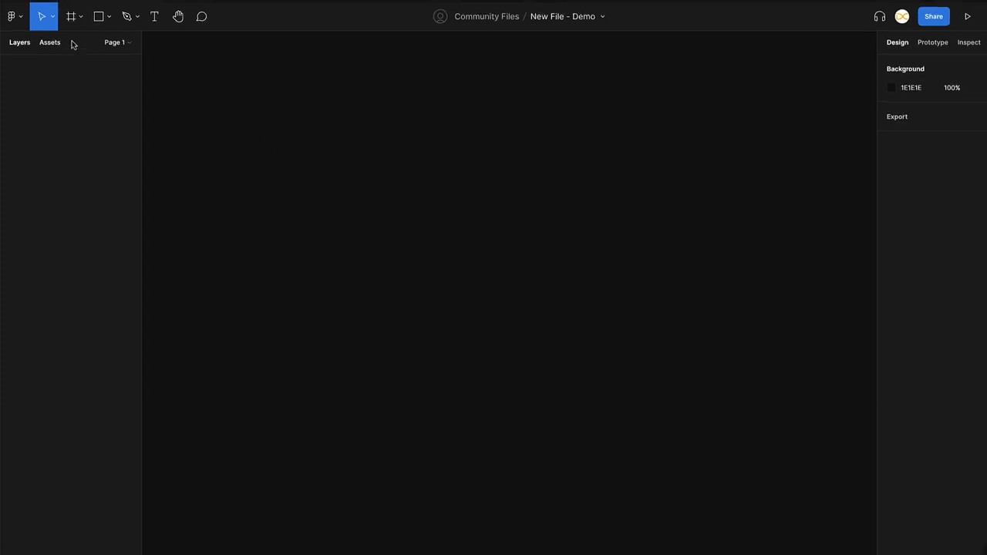
# Check the available move tools and the region tools, Frame and Slice, without choosing a different tool.
pyautogui.click(50, 14)
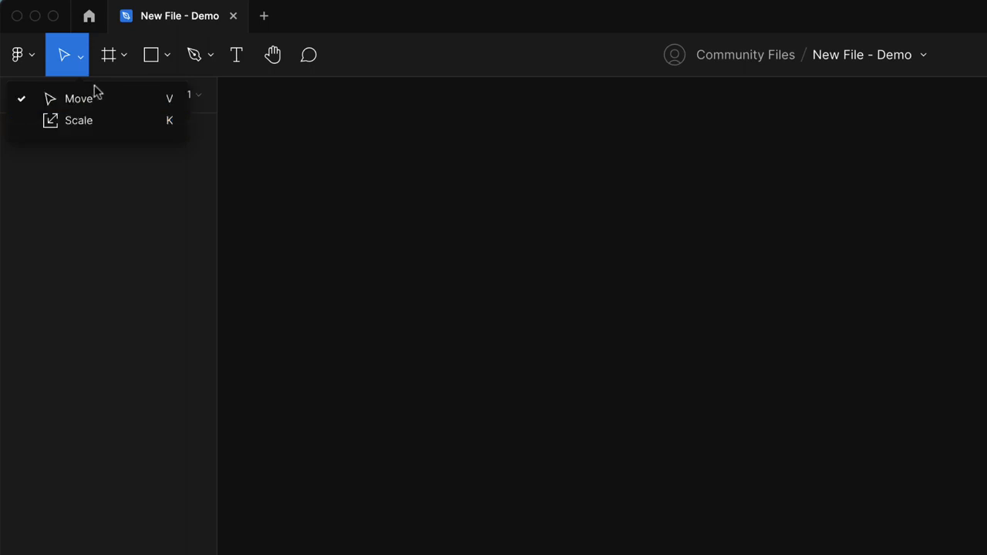
pyautogui.click(142, 69)
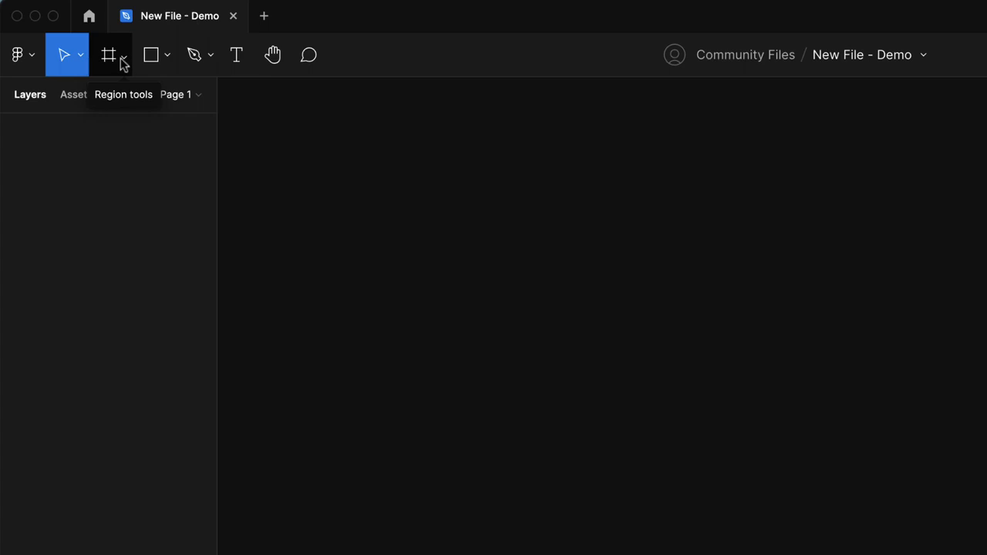
pyautogui.click(123, 64)
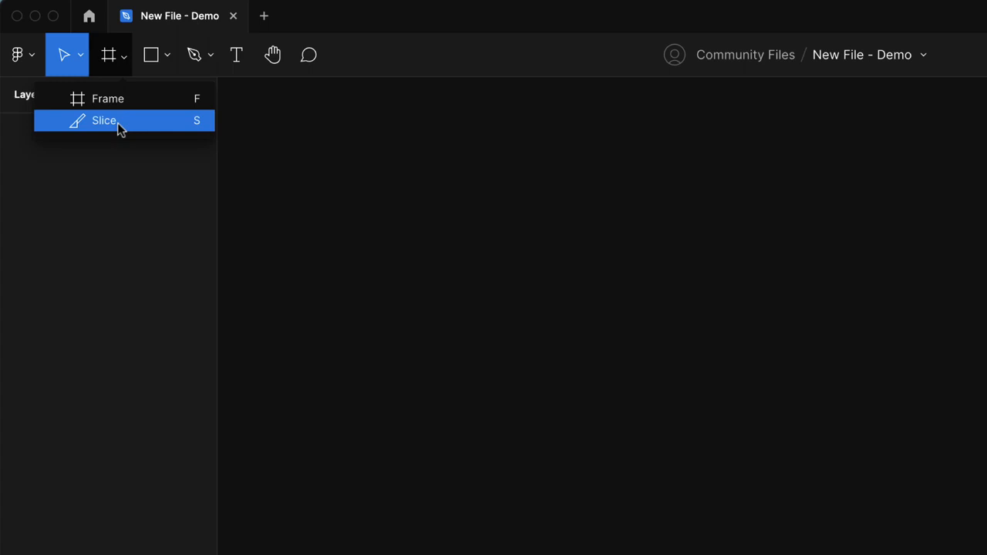
pyautogui.click(123, 57)
# Draw a rectangle about 214 × 146 on the canvas and an ellipse about 226 × 179 beside it.
pyautogui.click(166, 58)
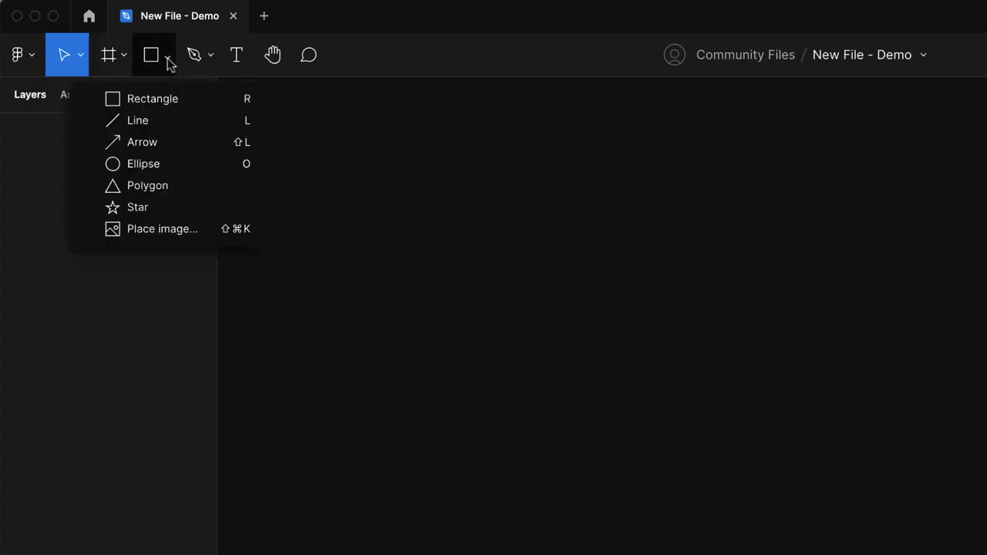
pyautogui.click(156, 105)
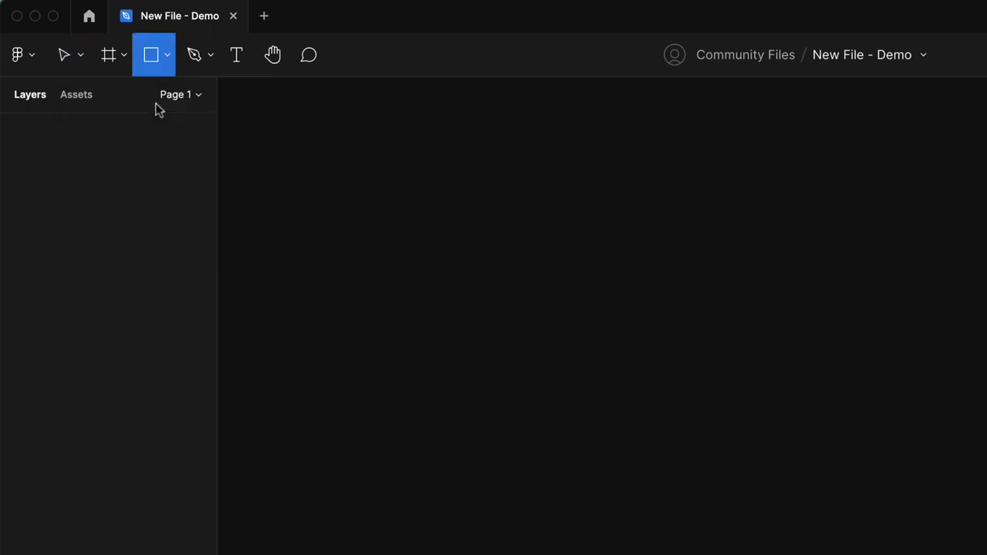
pyautogui.moveTo(543, 302); pyautogui.dragTo(738, 434)
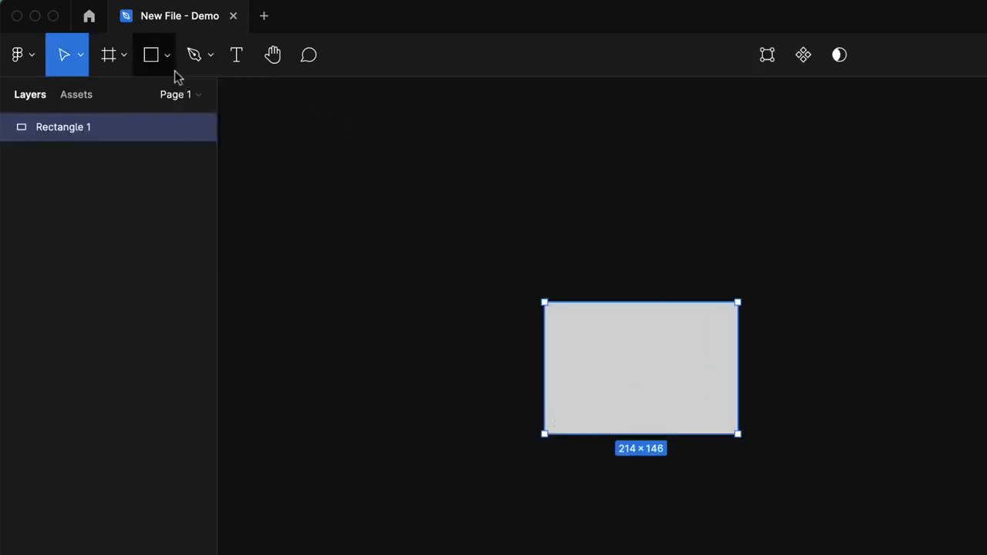
pyautogui.click(172, 72)
pyautogui.click(148, 163)
pyautogui.moveTo(760, 256); pyautogui.dragTo(964, 417)
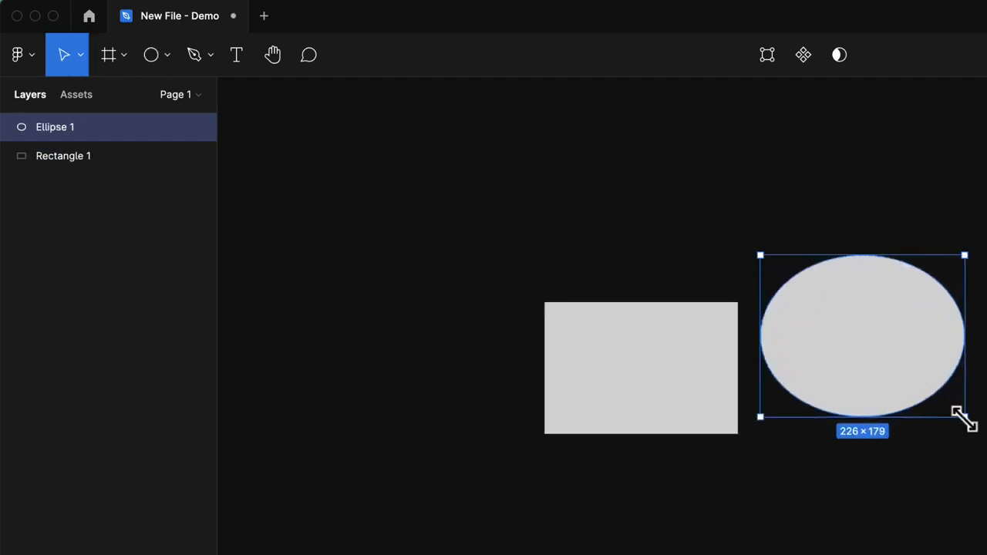
pyautogui.click(514, 146)
# Check the remaining shape tools, and delete the rectangle and the ellipse from the canvas.
pyautogui.click(167, 55)
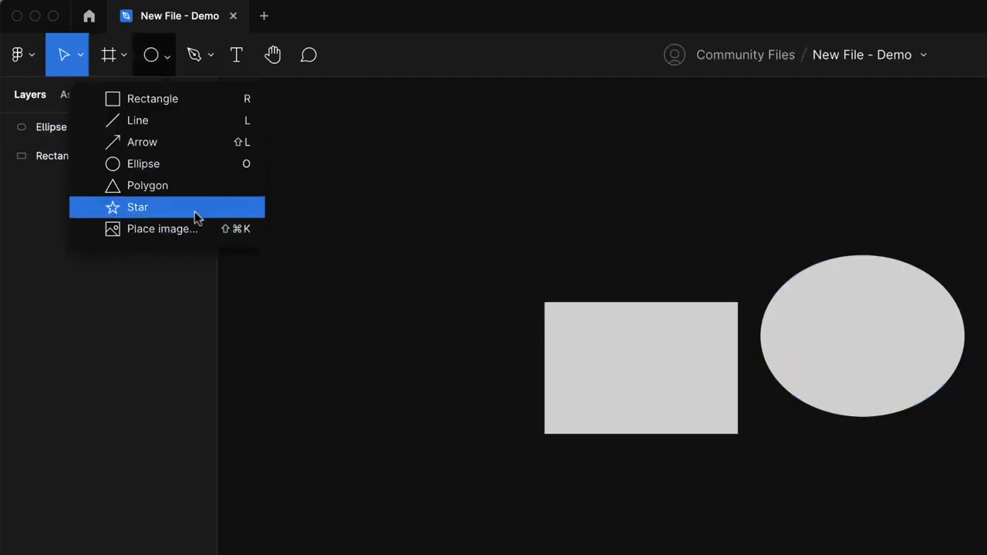
pyautogui.click(426, 199)
pyautogui.press('super+a')
pyautogui.press('BackSpace')
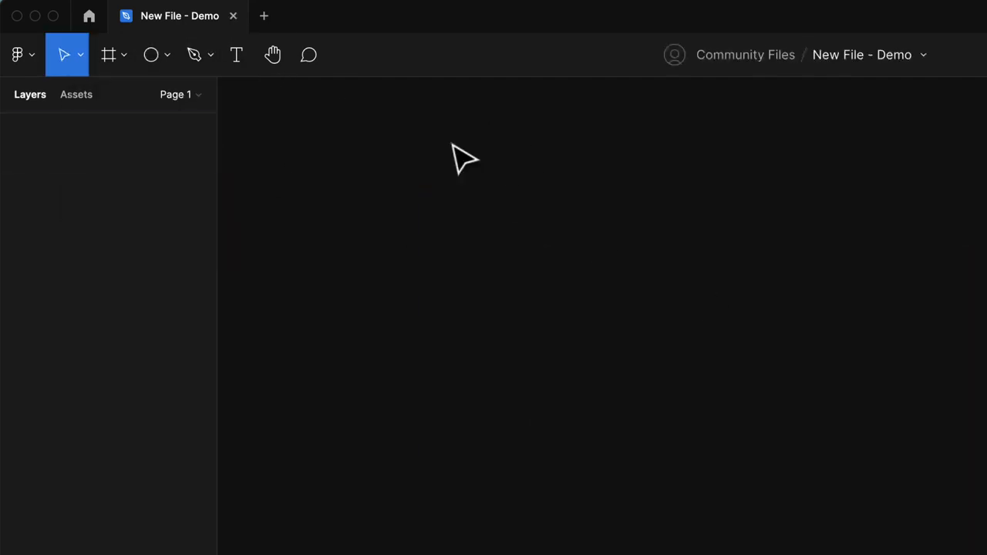
# Draw a vector path of straight and curved segments with the Pen tool, bringing it back to its starting point.
pyautogui.click(198, 67)
pyautogui.click(209, 55)
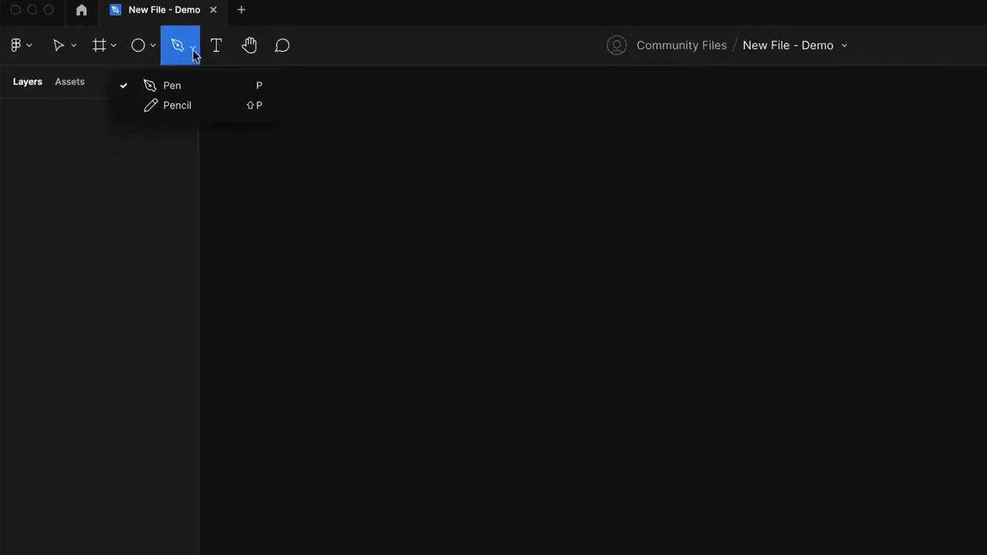
pyautogui.click(636, 296)
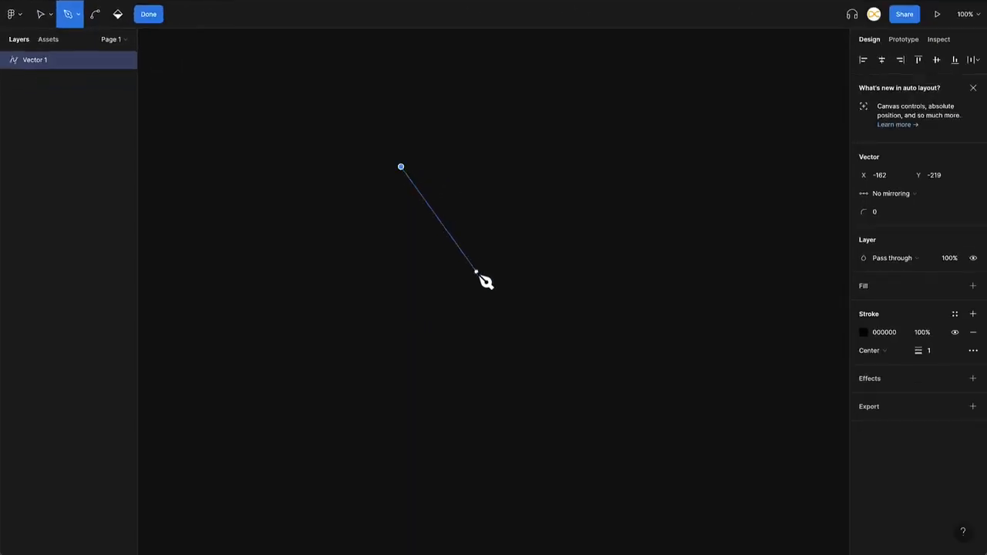
pyautogui.click(476, 272)
pyautogui.click(564, 182)
pyautogui.moveTo(728, 160); pyautogui.dragTo(759, 245)
pyautogui.moveTo(720, 352); pyautogui.dragTo(622, 377)
pyautogui.click(434, 389)
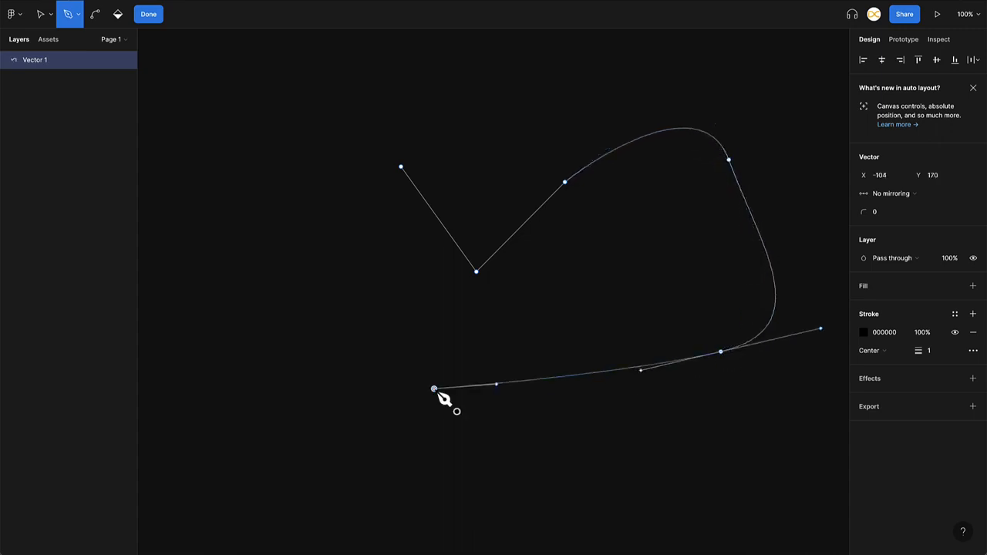
pyautogui.click(401, 170)
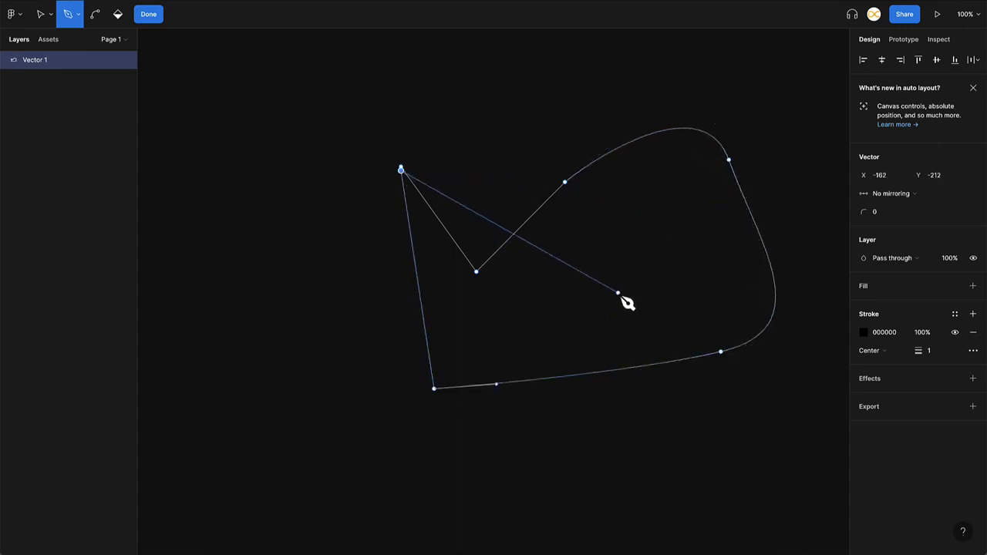
pyautogui.press('Escape')
# Delete all points of the pen-drawn path.
pyautogui.hotkey('ctrl', 'a')
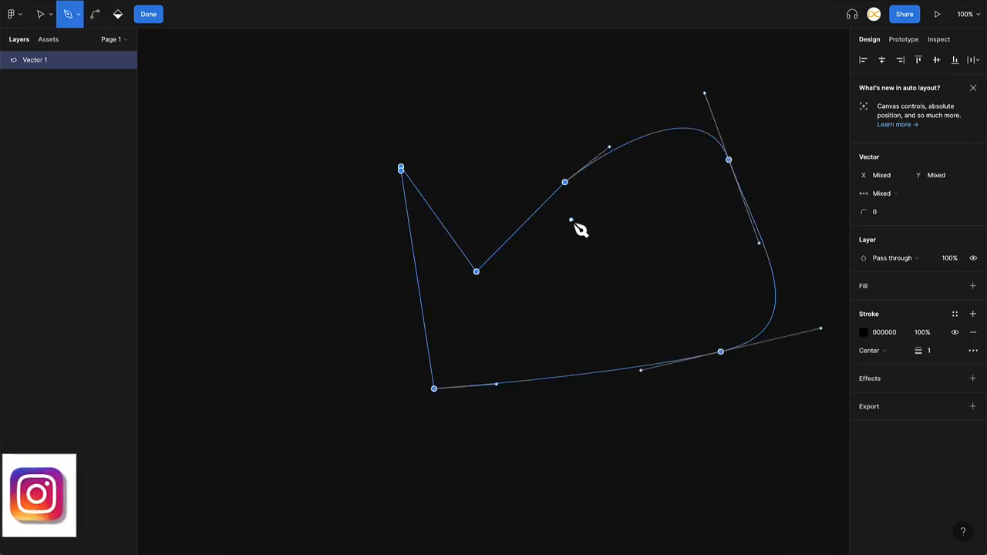
pyautogui.press('Delete')
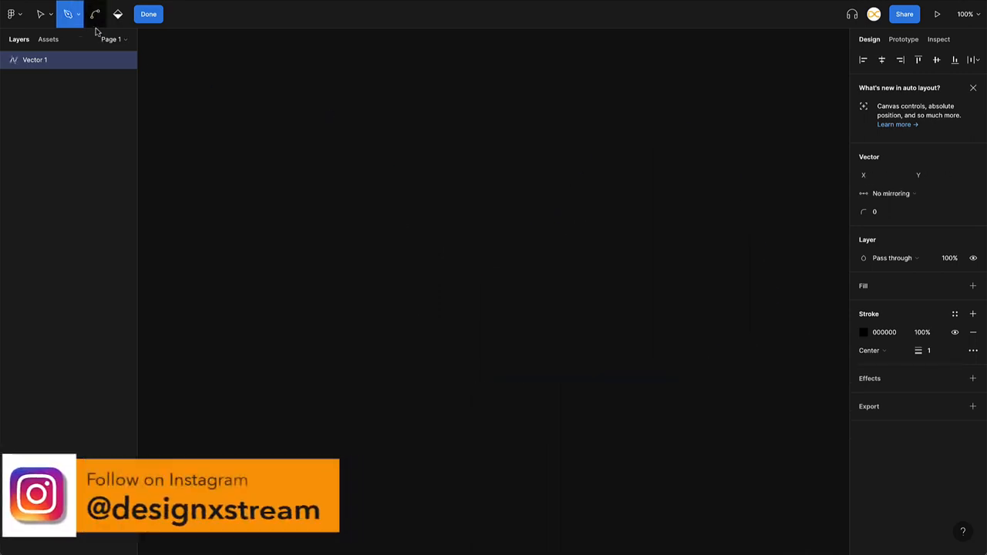
# Draw a freehand wavy line with two humps across the canvas using the Pencil tool.
pyautogui.click(78, 14)
pyautogui.click(94, 53)
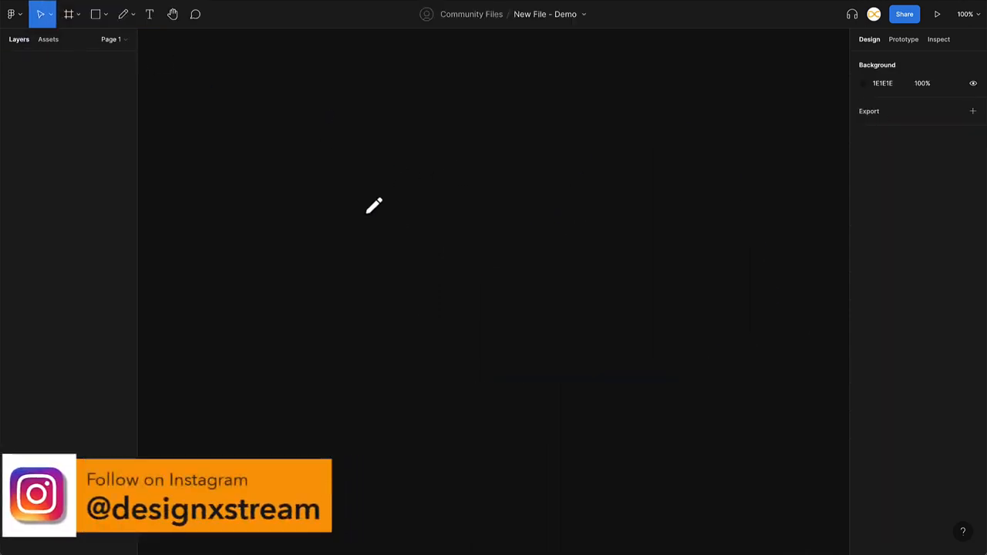
pyautogui.moveTo(327, 336); pyautogui.dragTo(463, 262)
pyautogui.hotkey('shift', 'p')
pyautogui.moveTo(333, 249)
pyautogui.mouseDown()
pyautogui.moveTo(436, 234)
pyautogui.moveTo(558, 183)
pyautogui.moveTo(572, 255)
pyautogui.mouseUp()
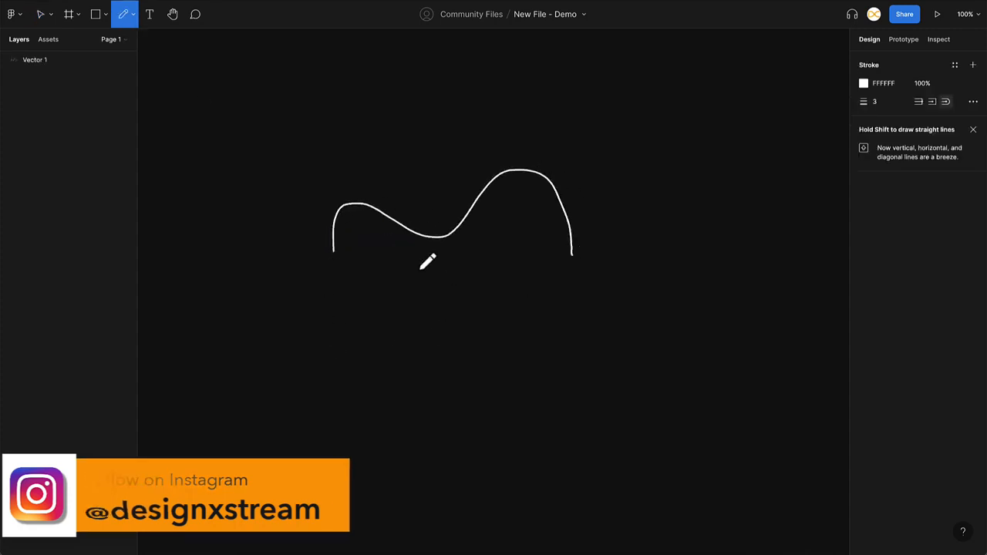
# Delete the freehand pencil line from the canvas.
pyautogui.press('v')
pyautogui.click(452, 236)
pyautogui.press('Delete')
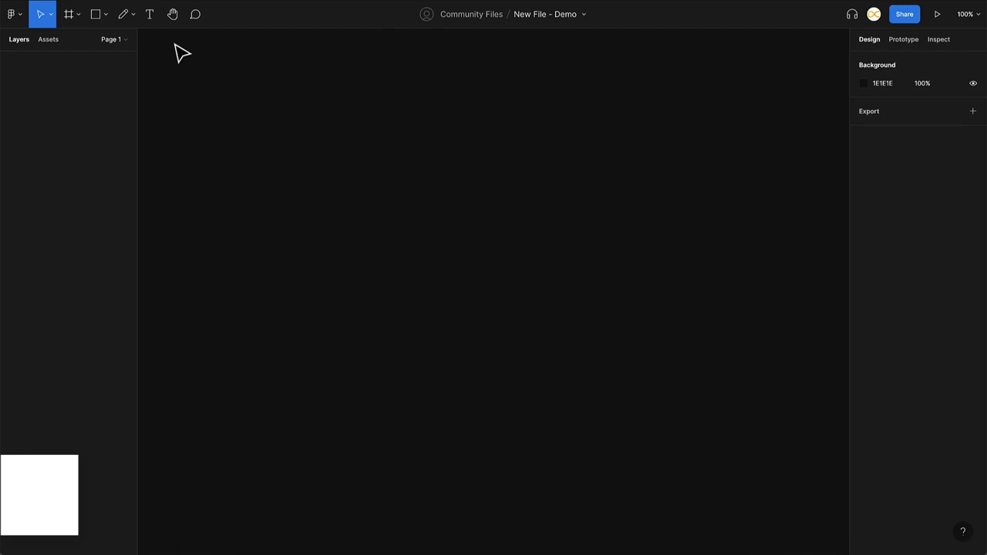
# Add a text layer reading "sfs" on the canvas.
pyautogui.click(149, 15)
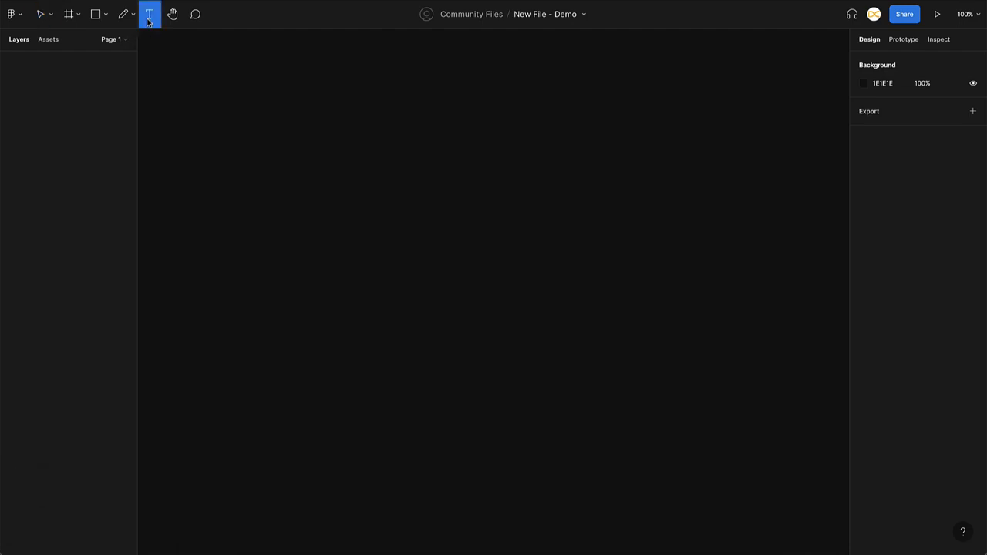
pyautogui.click(366, 250)
pyautogui.write('sfs')
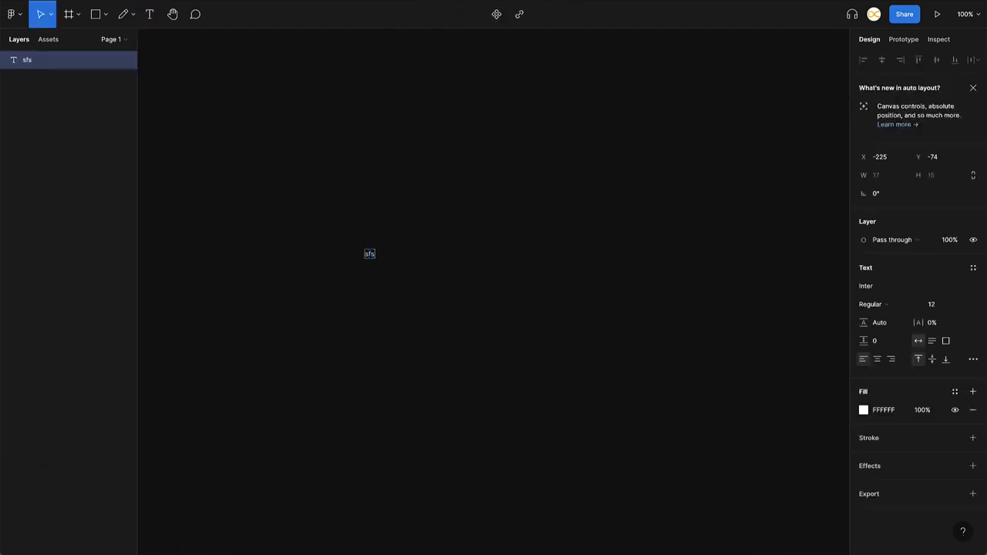
# Try panning the canvas with the Hand tool, and switch to the Comment tool.
pyautogui.click(172, 14)
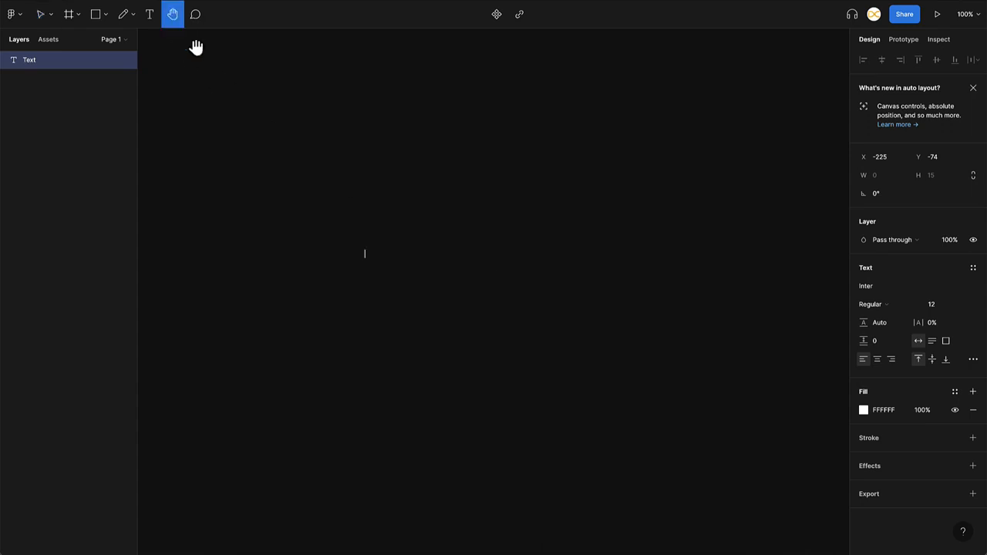
pyautogui.moveTo(398, 205); pyautogui.dragTo(489, 295)
pyautogui.click(192, 18)
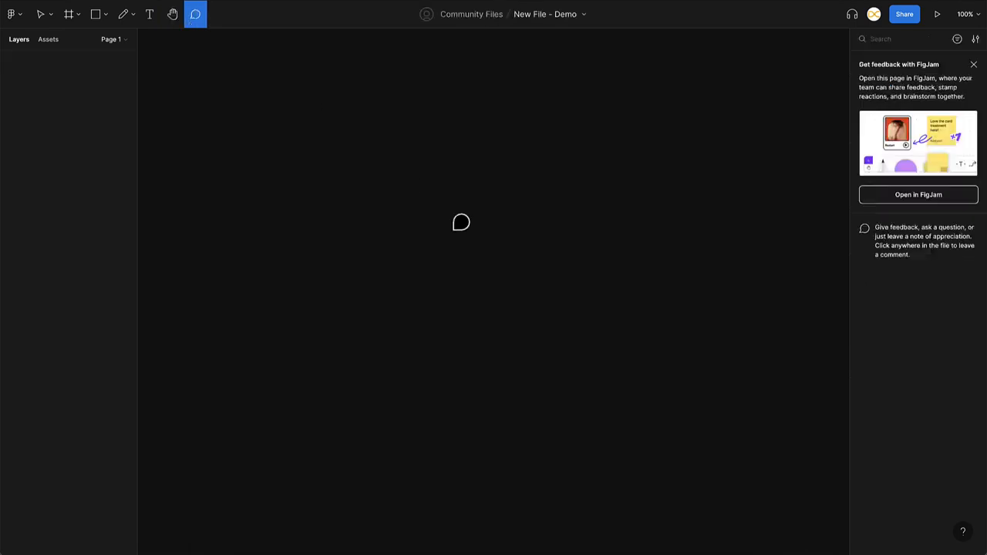
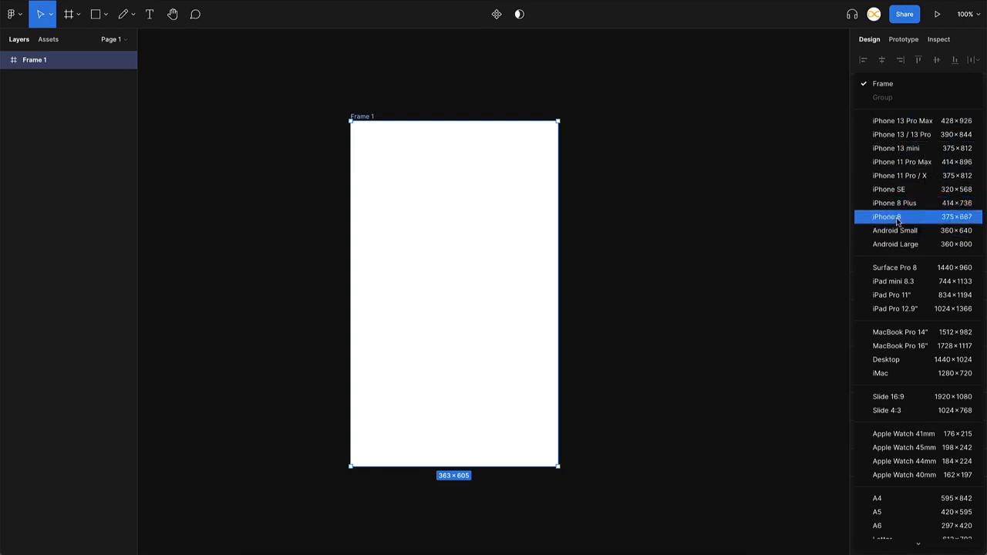
# Resize the frame to the iPhone 8 preset (375 × 667), move it higher on the canvas and deselect it.
pyautogui.click(898, 222)
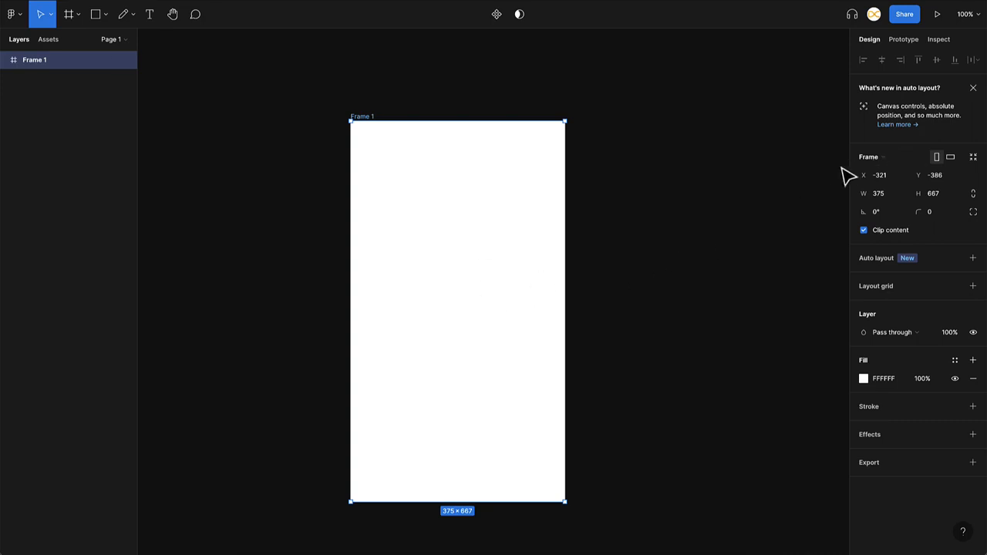
pyautogui.moveTo(368, 124); pyautogui.dragTo(371, 69)
pyautogui.click(648, 124)
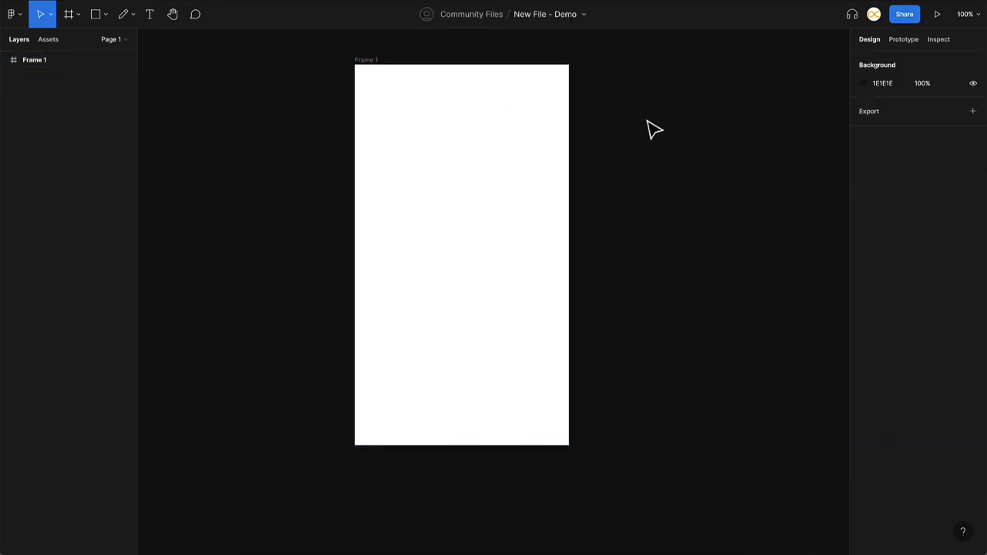
# Draw a rectangle about 342 × 118 inside the frame, near its upper edge.
pyautogui.click(96, 15)
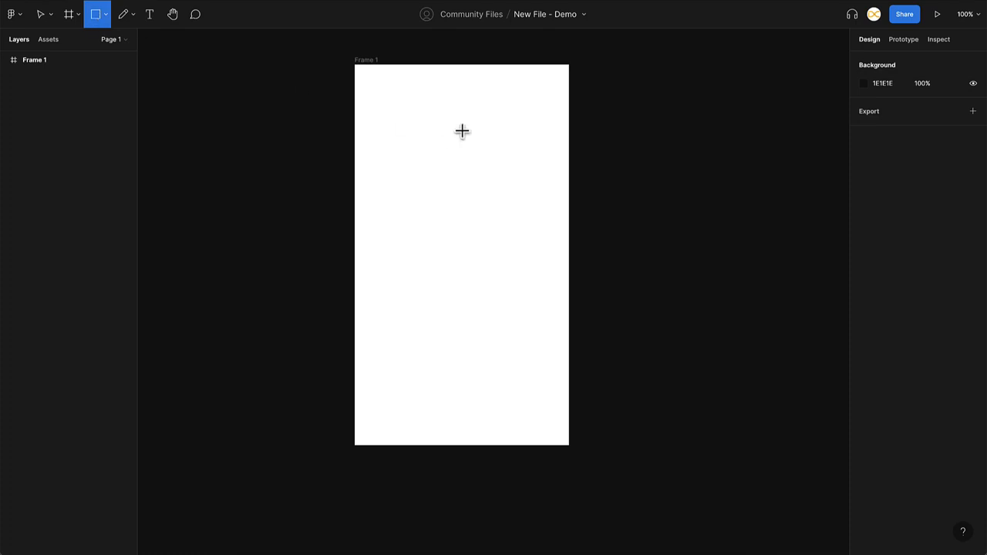
pyautogui.moveTo(363, 79); pyautogui.dragTo(559, 147)
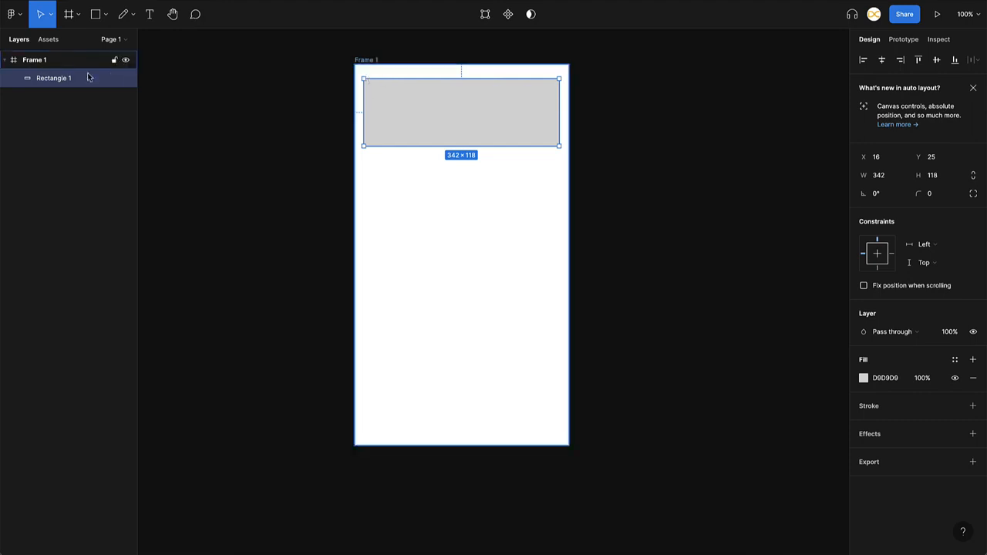
# Examine how the frame and its nested rectangle are layered, and view the file's assets and libraries.
pyautogui.click(39, 61)
pyautogui.click(51, 78)
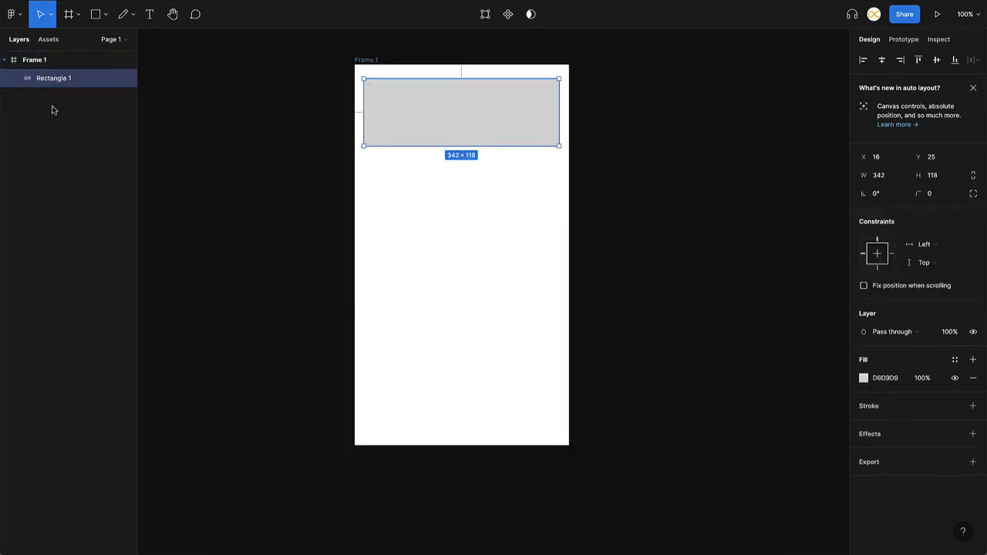
pyautogui.click(49, 40)
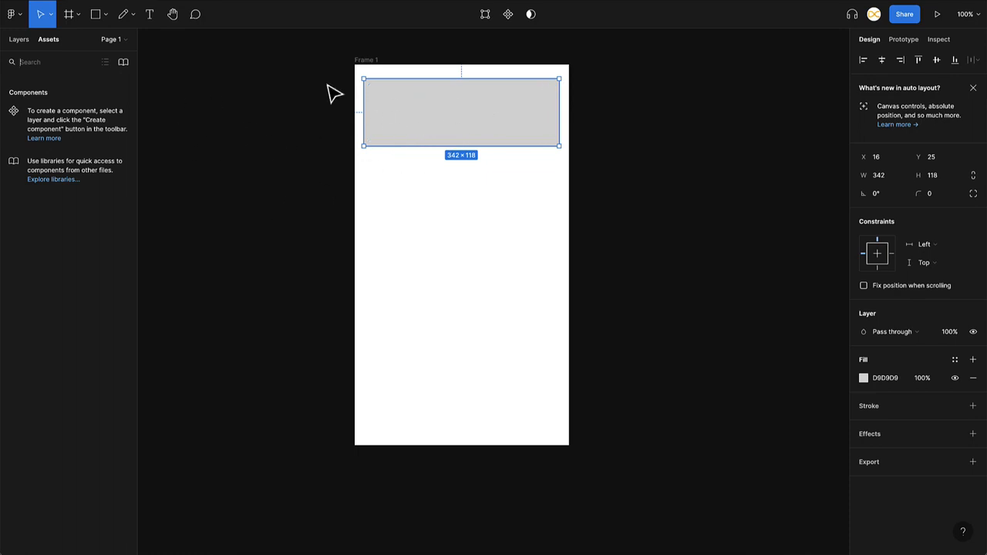
pyautogui.click(124, 64)
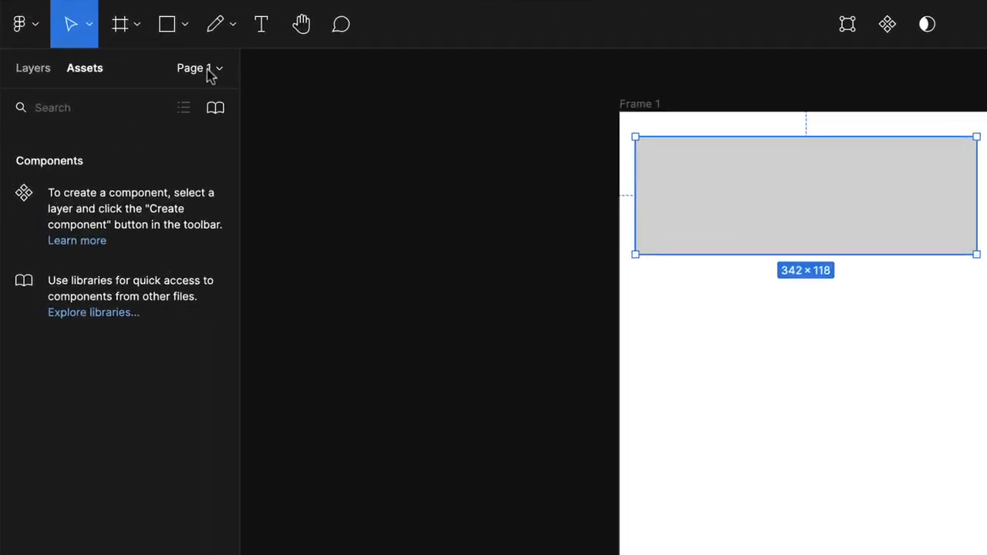
# Add five new pages to the file's page list.
pyautogui.click(223, 72)
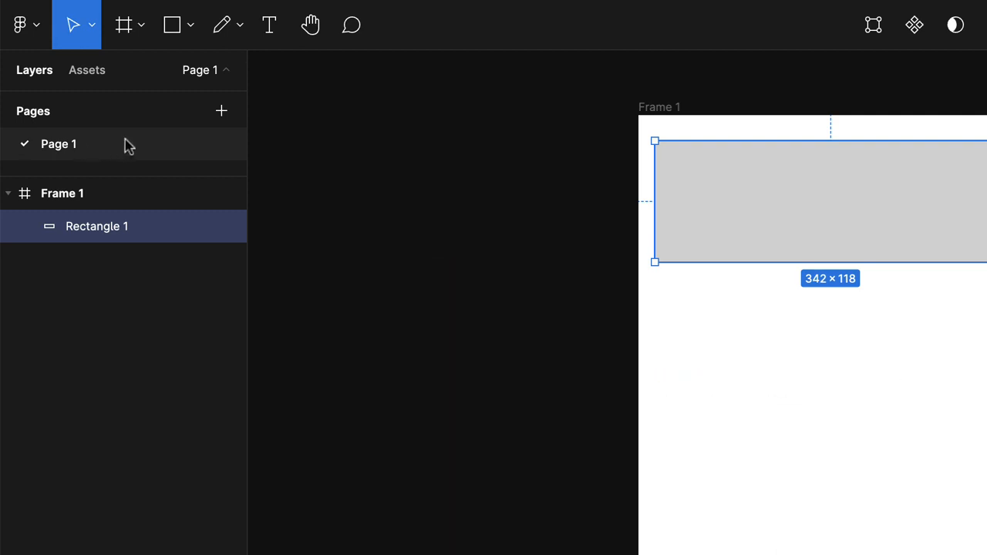
pyautogui.click(221, 116)
pyautogui.click(221, 116)
pyautogui.click(221, 115)
pyautogui.click(221, 116)
pyautogui.click(221, 116)
pyautogui.press('Return')
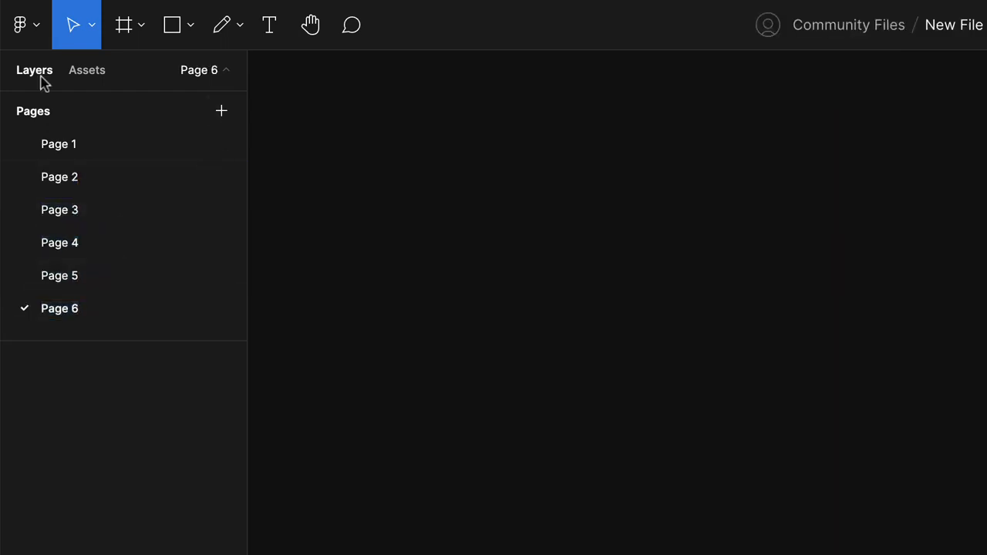
# Go back to Page 1, view its available page options and clear the selection on the canvas.
pyautogui.click(88, 80)
pyautogui.click(31, 73)
pyautogui.click(100, 145)
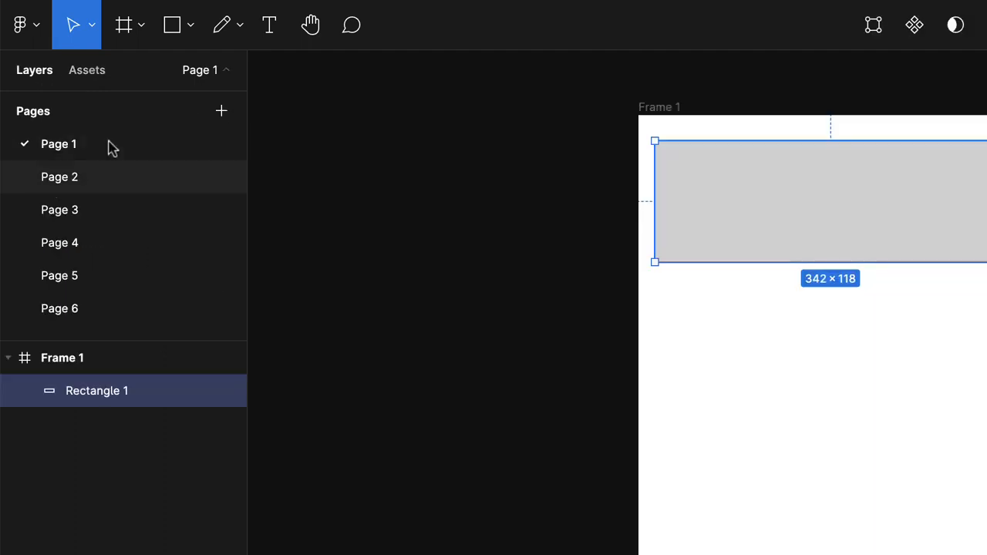
pyautogui.rightClick(65, 146)
pyautogui.click(40, 112)
pyautogui.click(978, 438)
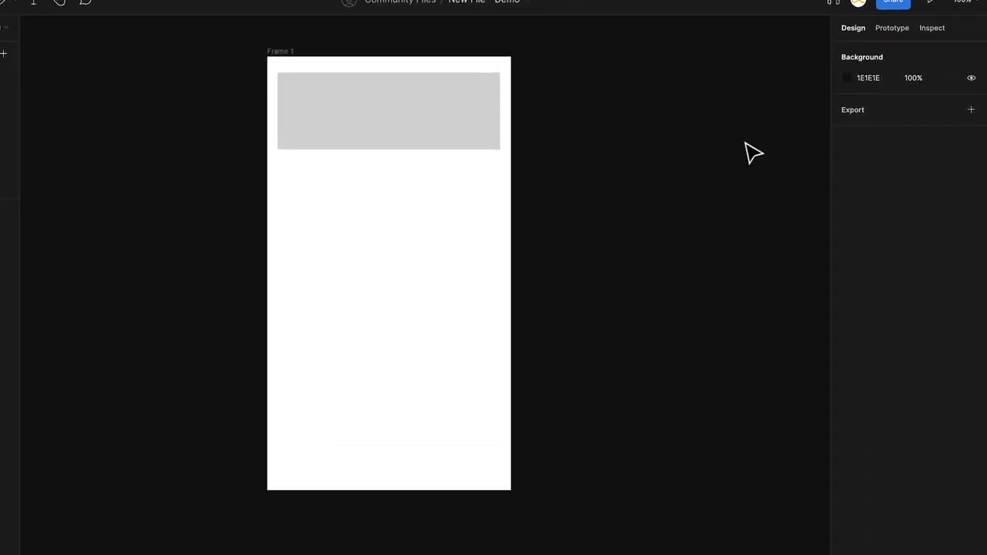
# Reposition the rectangle within the frame to X 11 and Y 9.
pyautogui.click(513, 131)
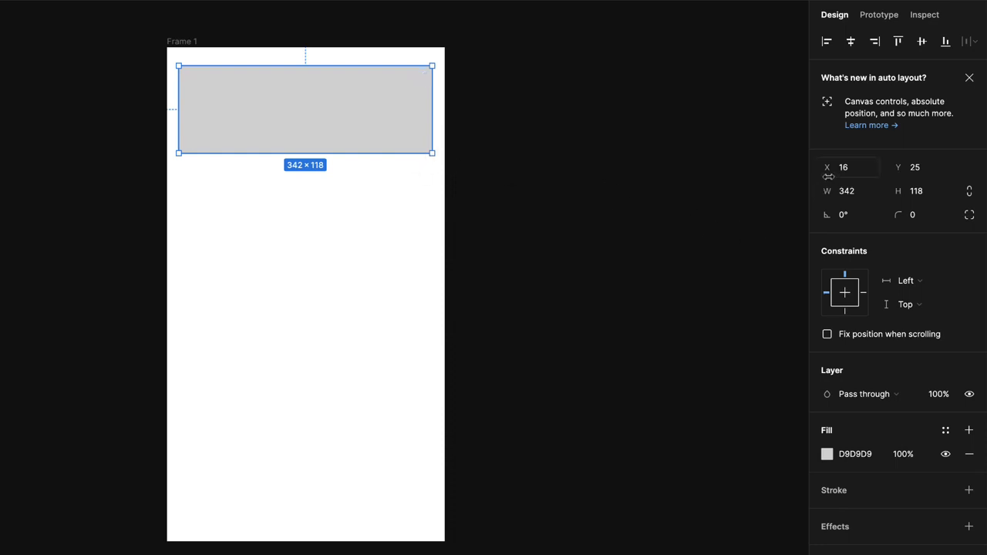
pyautogui.moveTo(830, 176); pyautogui.dragTo(883, 178)
pyautogui.click(938, 179)
pyautogui.write('0')
pyautogui.press('Return')
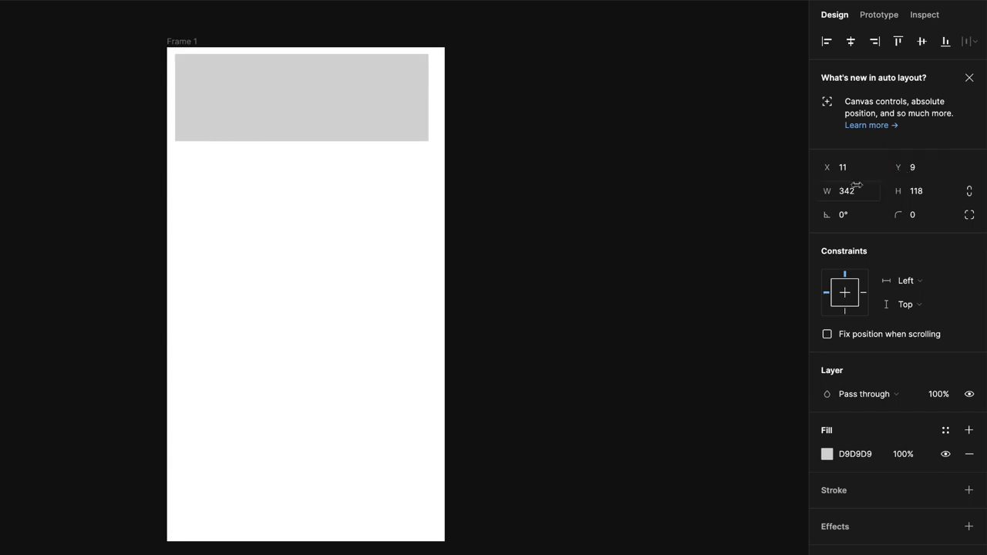
# Resize the rectangle to 347 wide and 112 high, leaving its rotation at 0°.
pyautogui.moveTo(827, 195)
pyautogui.mouseDown()
pyautogui.moveTo(848, 192)
pyautogui.moveTo(667, 208)
pyautogui.moveTo(850, 190)
pyautogui.moveTo(724, 193)
pyautogui.moveTo(822, 192)
pyautogui.mouseUp()
pyautogui.moveTo(899, 192); pyautogui.dragTo(885, 206)
pyautogui.moveTo(824, 216)
pyautogui.mouseDown()
pyautogui.moveTo(903, 213)
pyautogui.moveTo(825, 219)
pyautogui.mouseUp()
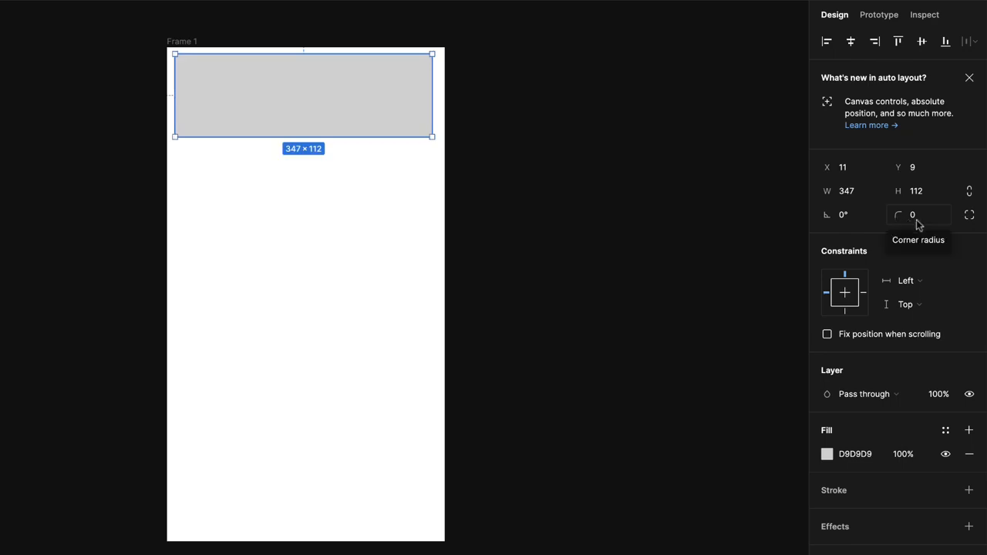
# Round all the rectangle's corners with a corner radius of 23.
pyautogui.click(914, 215)
pyautogui.write('11')
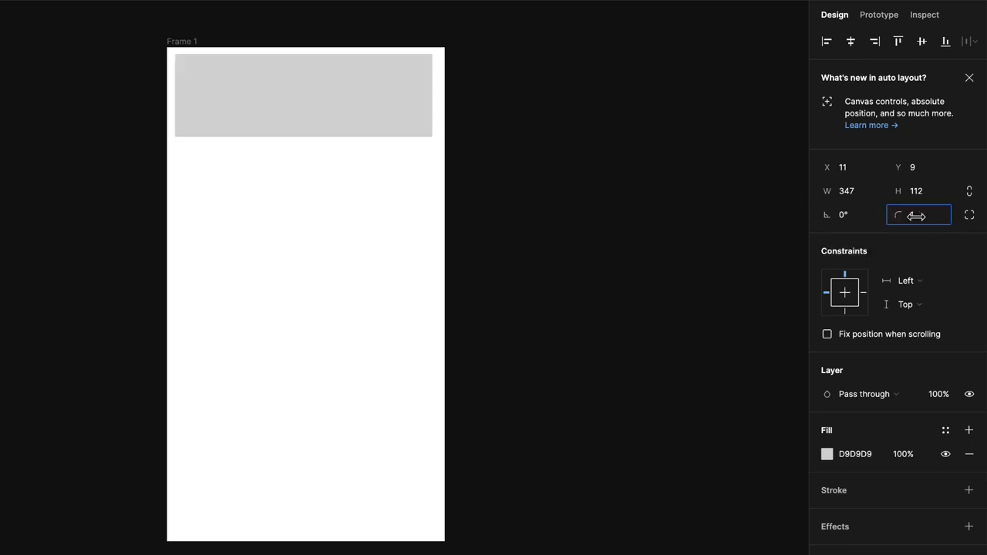
pyautogui.press('Return')
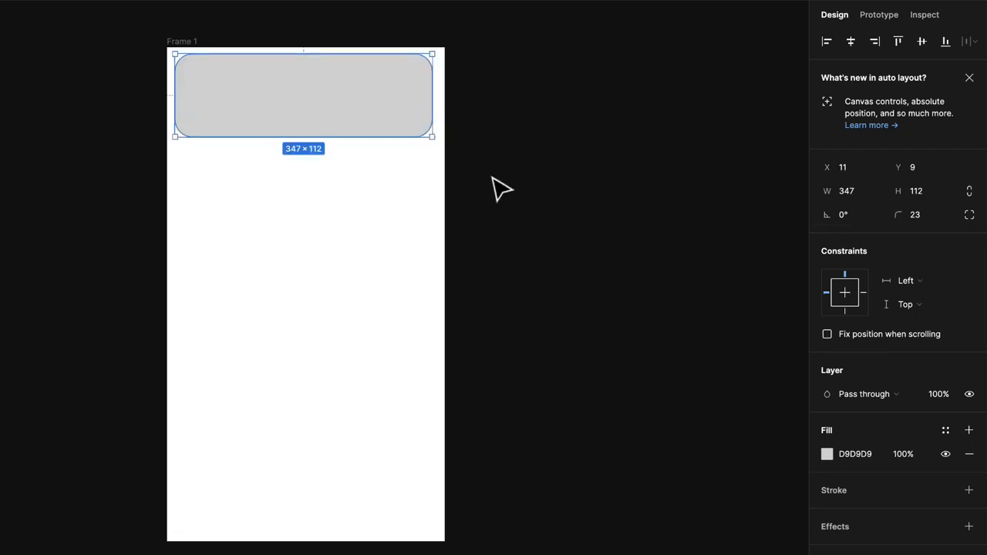
# Enable independent corner radii for the rectangle and set its upper-left corner radius to 0.
pyautogui.click(969, 217)
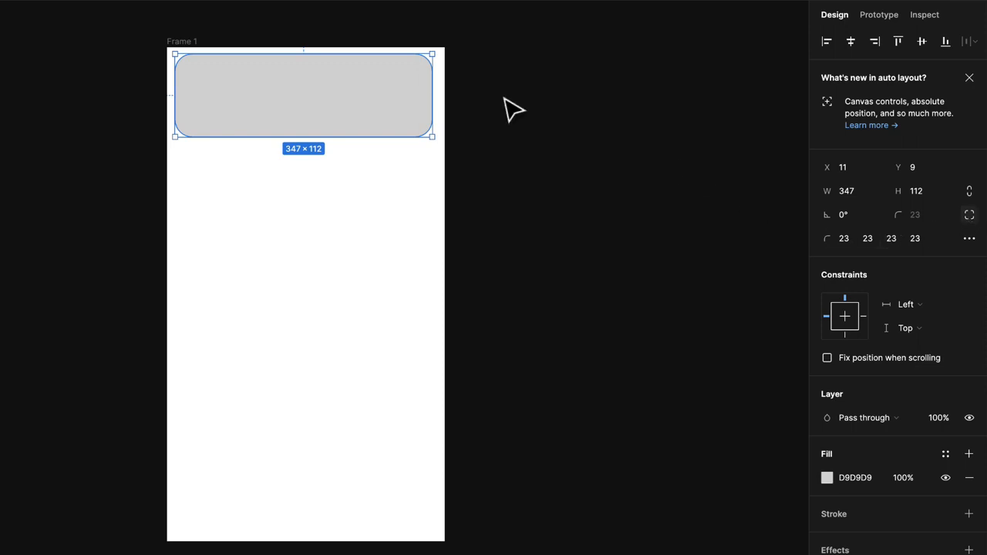
pyautogui.click(841, 241)
pyautogui.write('0')
pyautogui.press('Return')
pyautogui.click(577, 278)
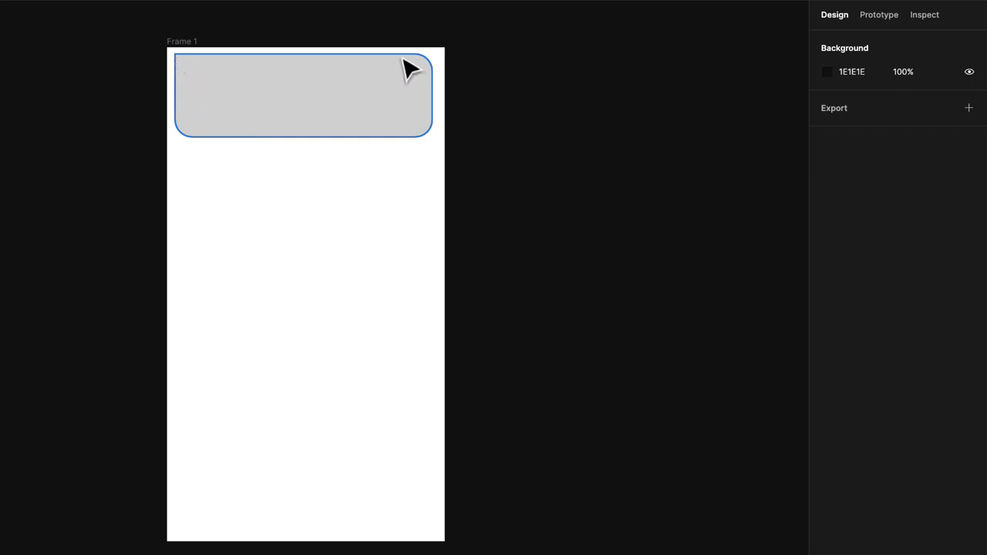
# Widen the frame to about 615 × 667 to test the rectangle's Left and Top constraints, and shrink it slightly.
pyautogui.click(293, 128)
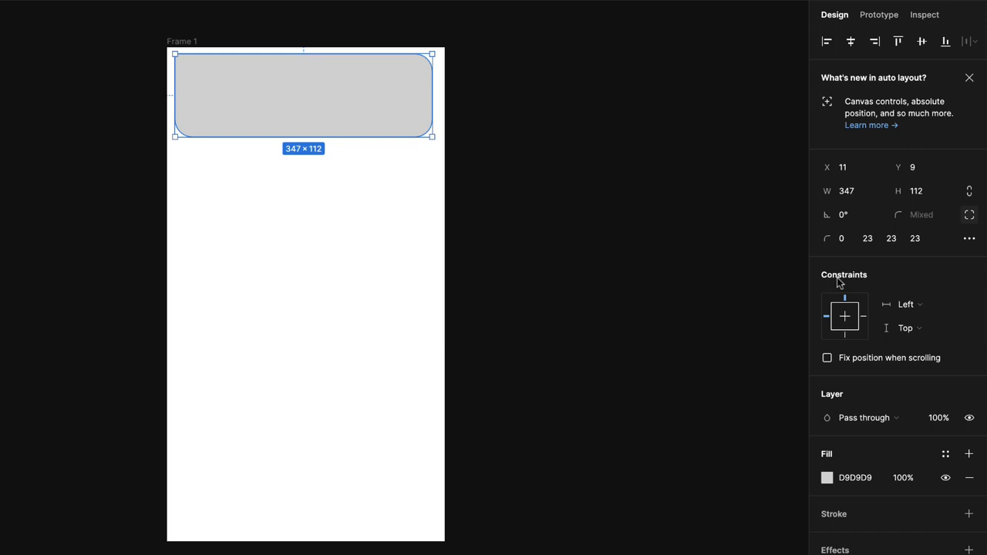
pyautogui.scroll(-5, 452, 248)
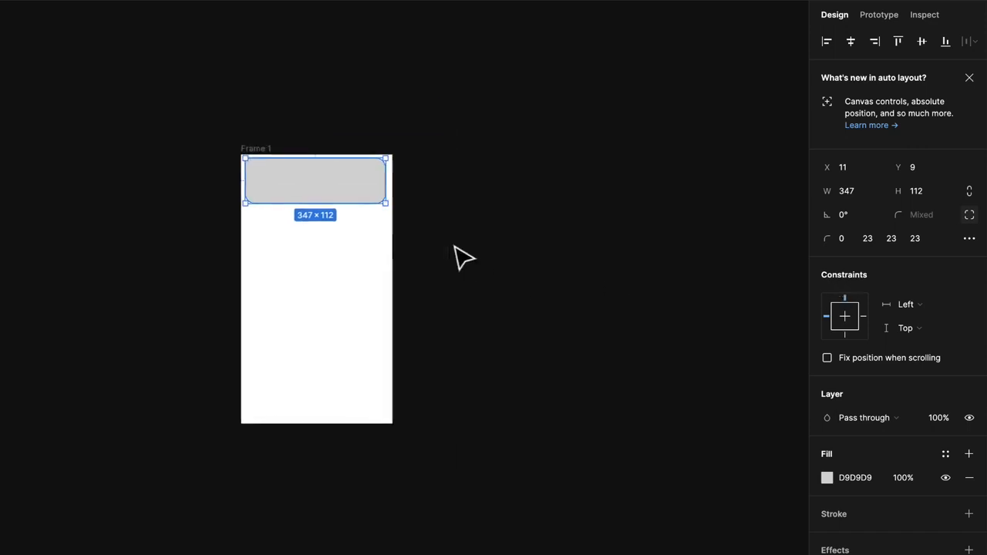
pyautogui.click(447, 239)
pyautogui.click(246, 148)
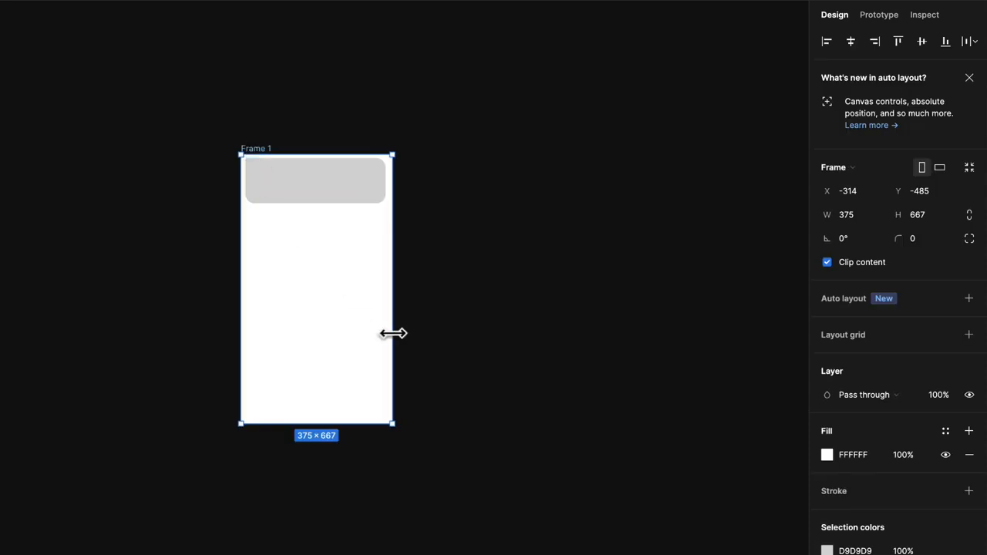
pyautogui.moveTo(393, 333); pyautogui.dragTo(489, 362)
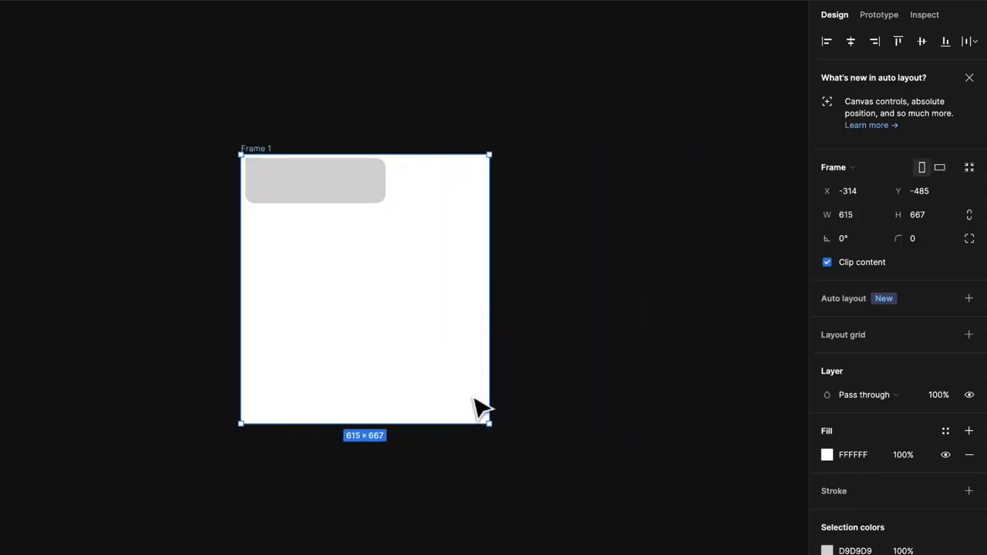
pyautogui.moveTo(487, 423); pyautogui.dragTo(465, 415)
# Set the rectangle's constraints to Right and Bottom, and resize the frame to test them.
pyautogui.click(318, 197)
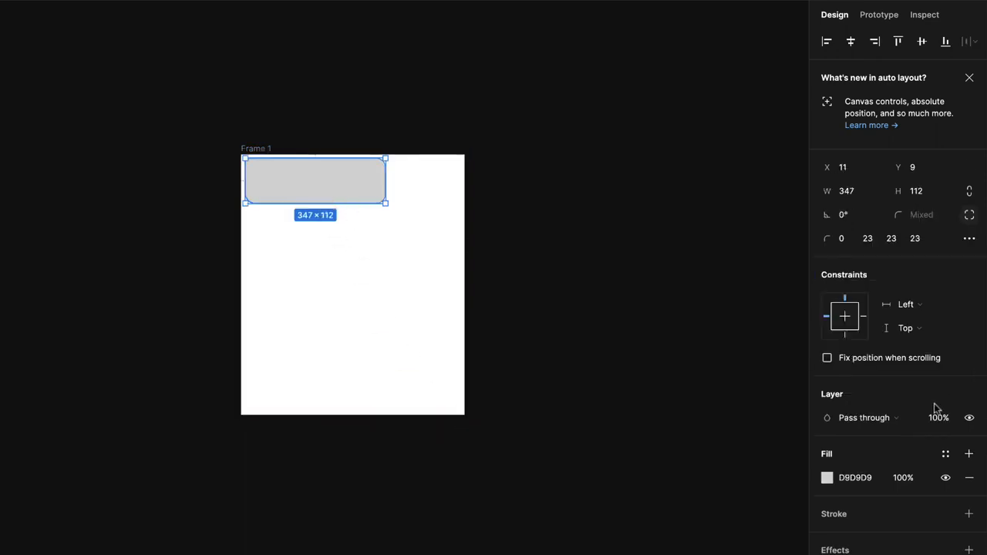
pyautogui.click(864, 323)
pyautogui.click(845, 336)
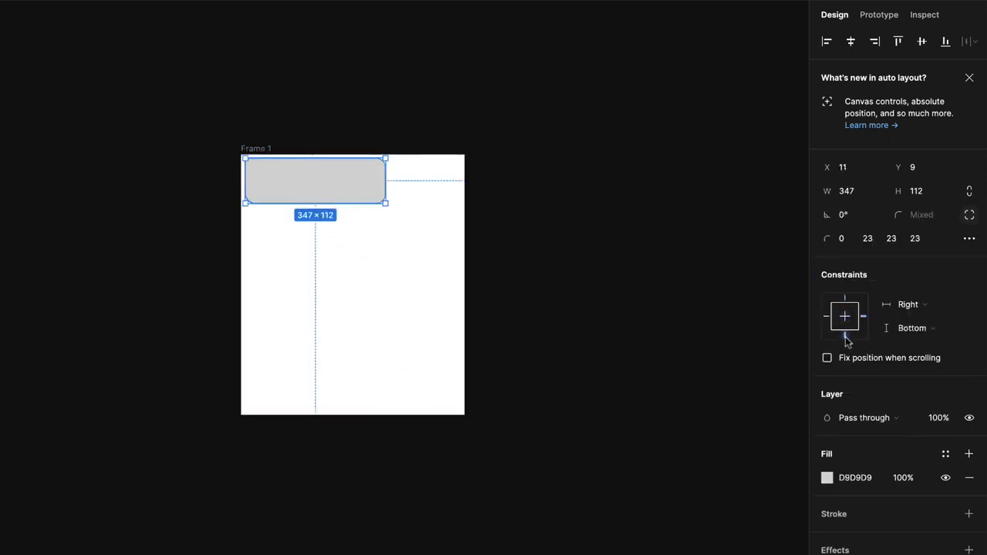
pyautogui.click(255, 147)
pyautogui.moveTo(464, 414)
pyautogui.mouseDown()
pyautogui.moveTo(678, 548)
pyautogui.moveTo(554, 461)
pyautogui.moveTo(565, 552)
pyautogui.moveTo(680, 553)
pyautogui.moveTo(738, 407)
pyautogui.moveTo(604, 424)
pyautogui.moveTo(487, 525)
pyautogui.moveTo(700, 489)
pyautogui.moveTo(601, 454)
pyautogui.moveTo(569, 468)
pyautogui.moveTo(652, 528)
pyautogui.moveTo(715, 495)
pyautogui.moveTo(551, 458)
pyautogui.moveTo(501, 462)
pyautogui.moveTo(465, 415)
pyautogui.mouseUp()
pyautogui.press('Return')
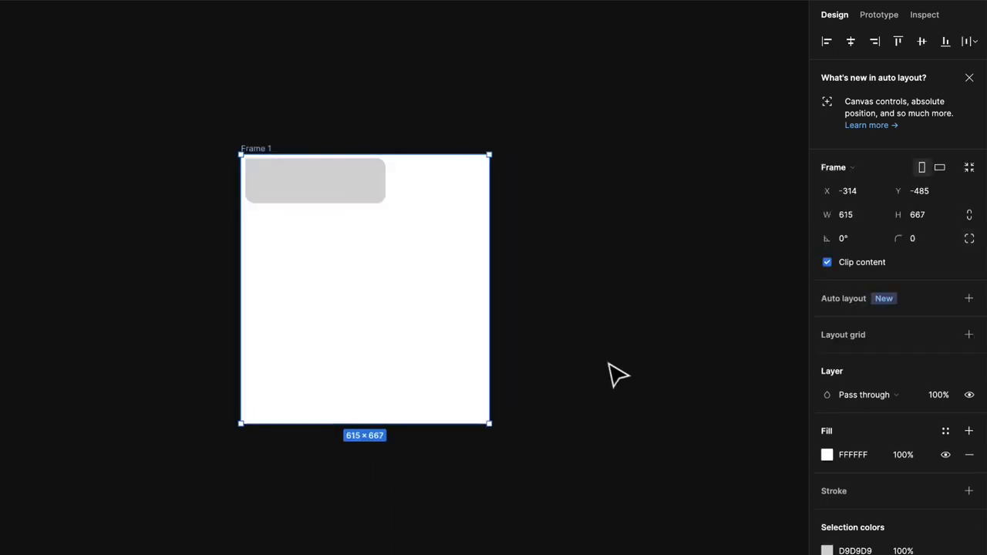
# Undo the constraint changes and the frame resizing, and deselect the frame.
pyautogui.hotkey('ctrl', 'z')
pyautogui.click(528, 346)
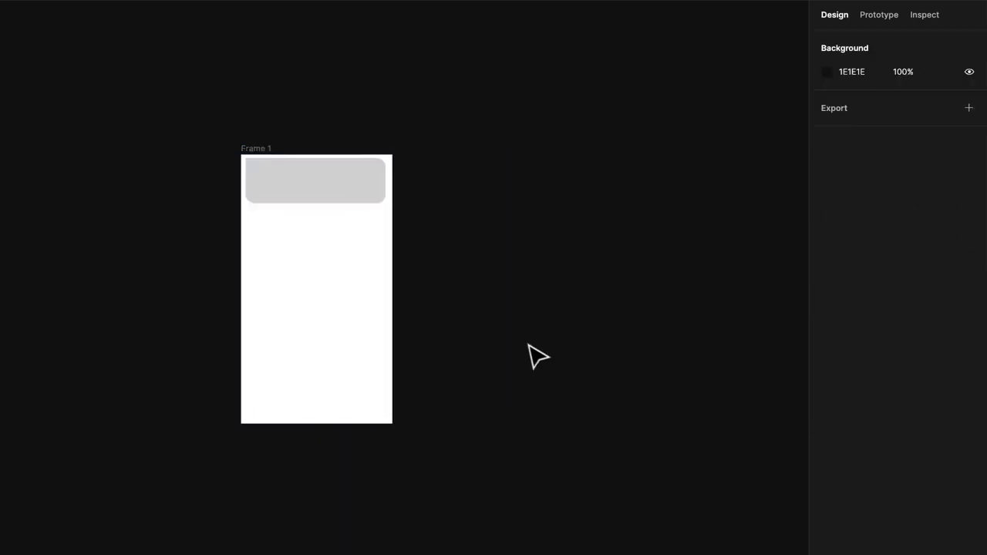
# Select the rectangle and look through its available layer blend modes without changing the current one.
pyautogui.click(271, 171)
pyautogui.scroll(5, 272, 170)
pyautogui.scroll(5, 271, 171)
pyautogui.hscroll(2, 271, 171)
pyautogui.scroll(-4, 271, 171)
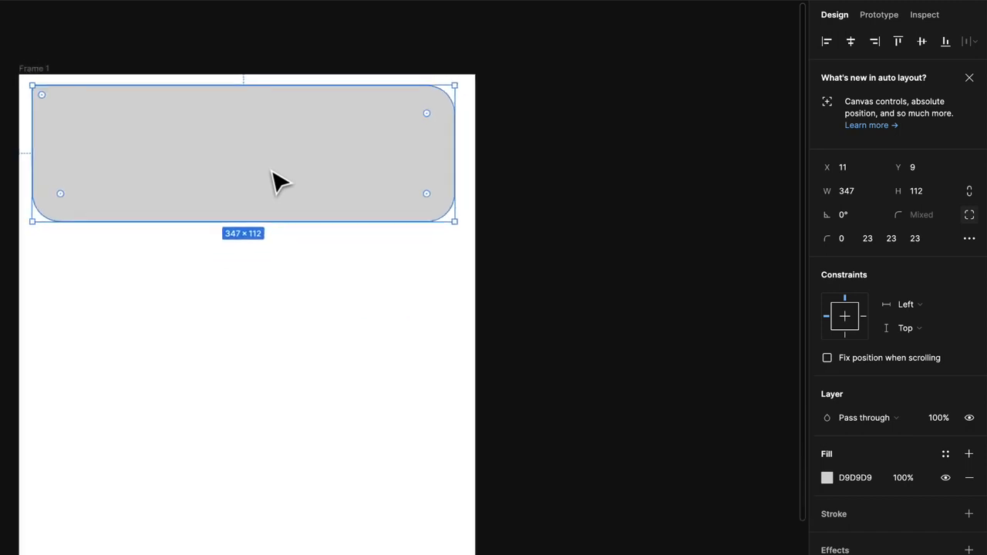
pyautogui.hscroll(-2, 272, 171)
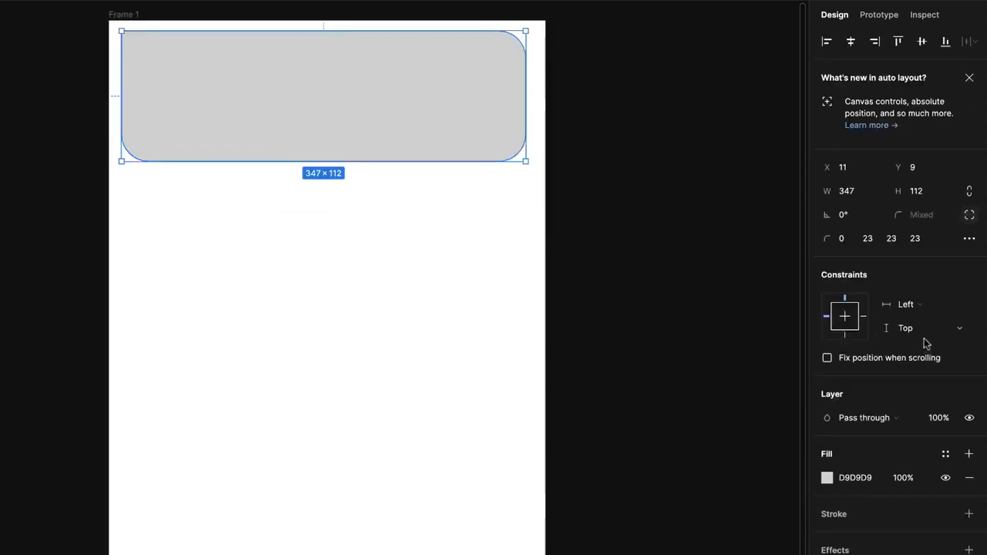
pyautogui.click(891, 421)
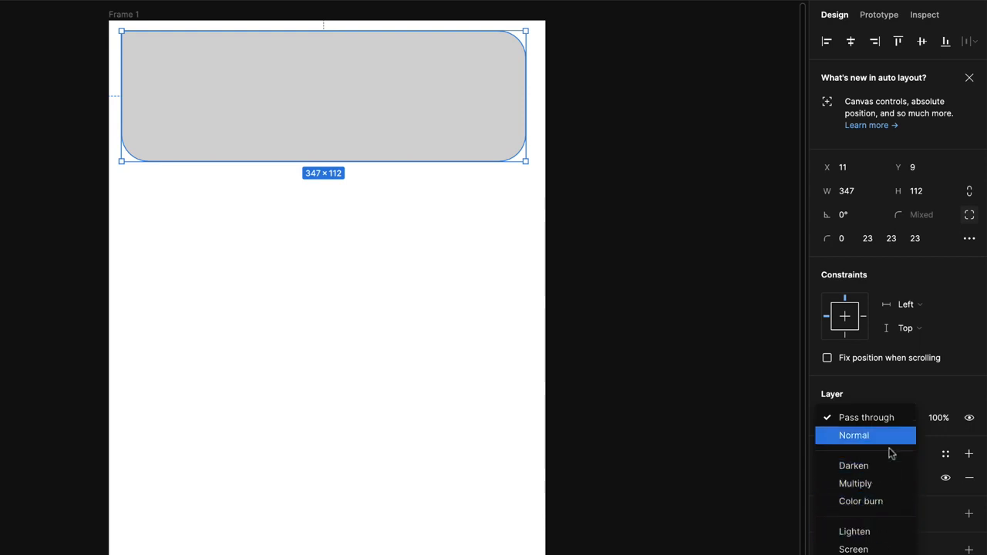
pyautogui.click(871, 398)
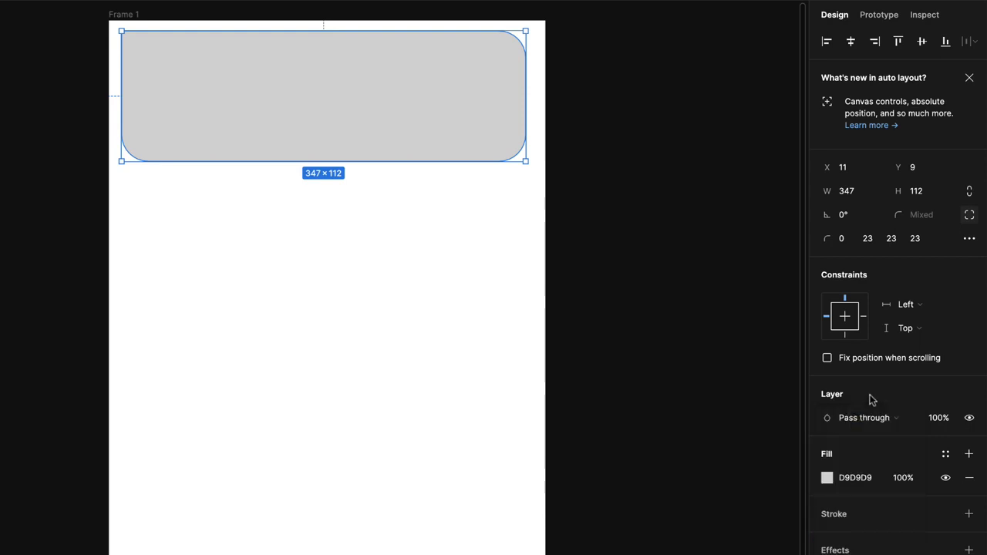
# Set the rectangle's layer opacity to 50% and deselect it.
pyautogui.click(938, 427)
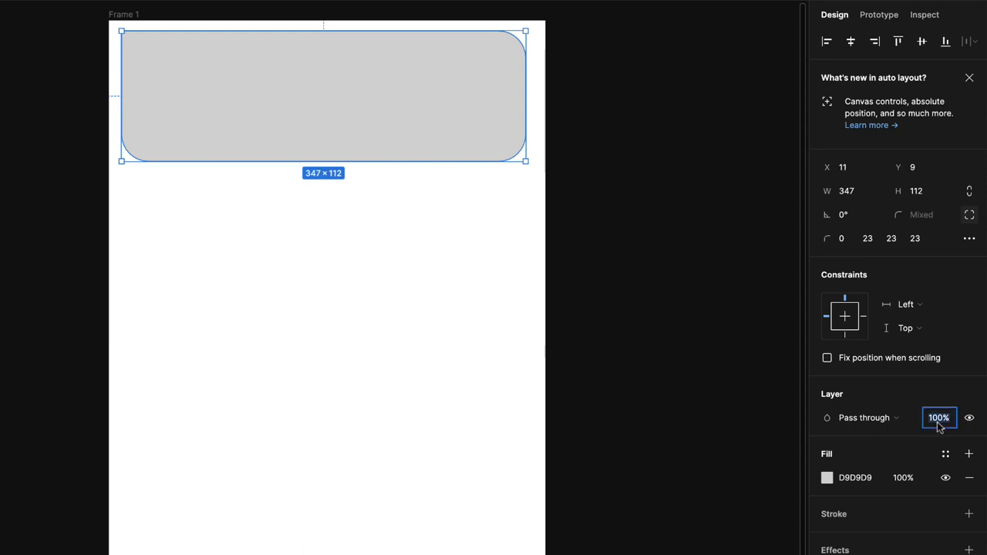
pyautogui.write('50')
pyautogui.press('Return')
pyautogui.click(663, 231)
# Reselect the rectangle and set its layer opacity back to 100%.
pyautogui.click(358, 62)
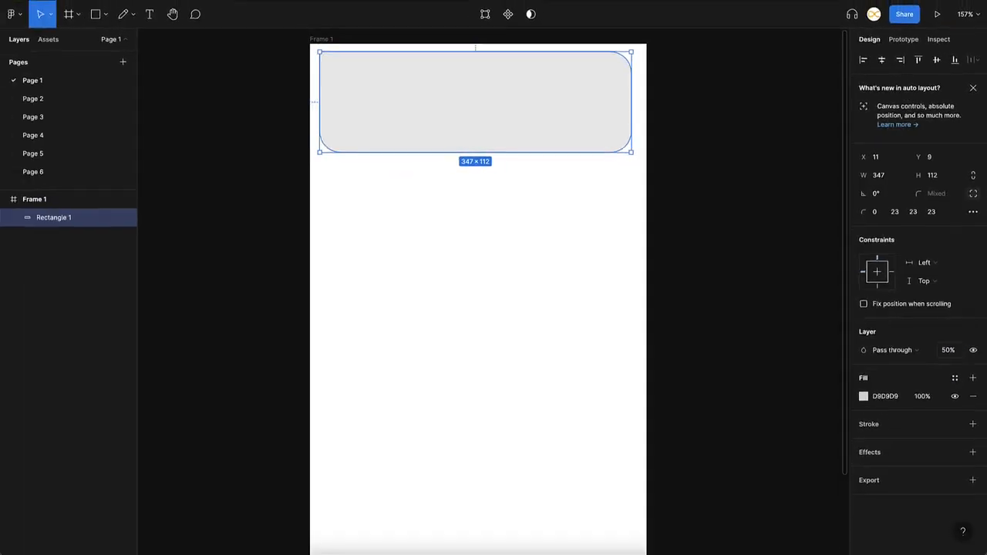
pyautogui.click(953, 351)
pyautogui.write('100')
pyautogui.press('Return')
# Hide and show the rectangle layer twice using its visibility setting, leaving it shown.
pyautogui.click(973, 351)
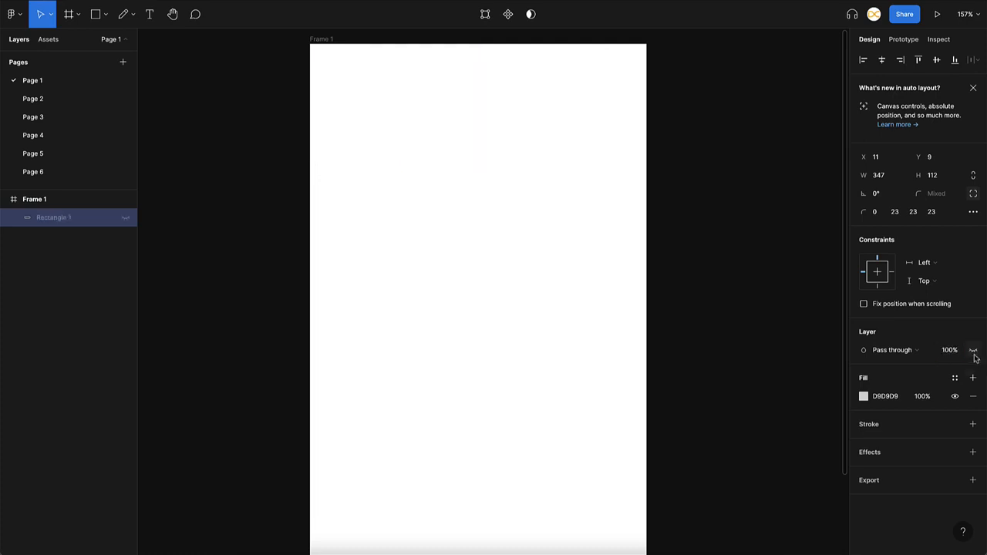
pyautogui.click(973, 353)
pyautogui.click(974, 353)
pyautogui.click(973, 352)
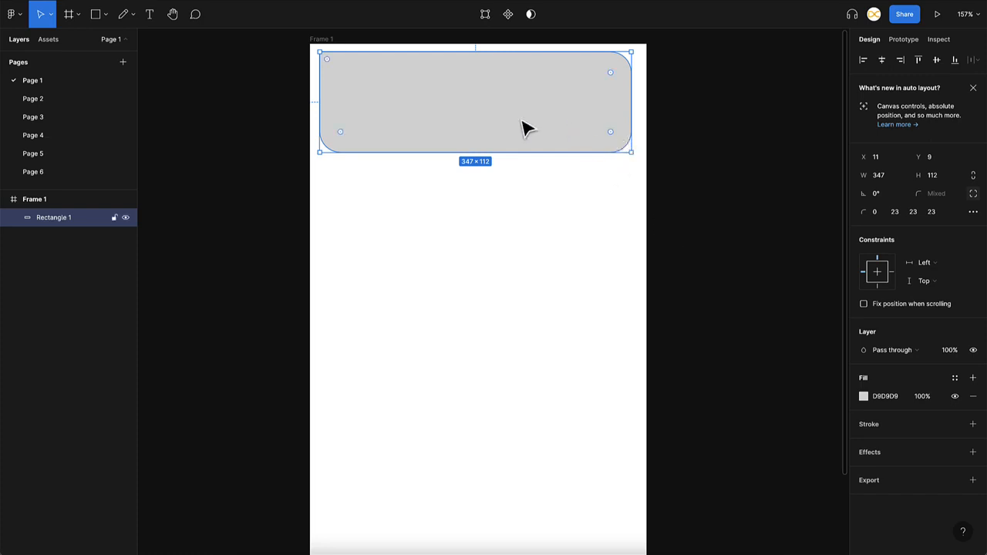
# Toggle the rectangle's visibility off and on twice from its entry in the layer list.
pyautogui.click(126, 218)
pyautogui.click(126, 218)
pyautogui.click(125, 218)
pyautogui.click(126, 218)
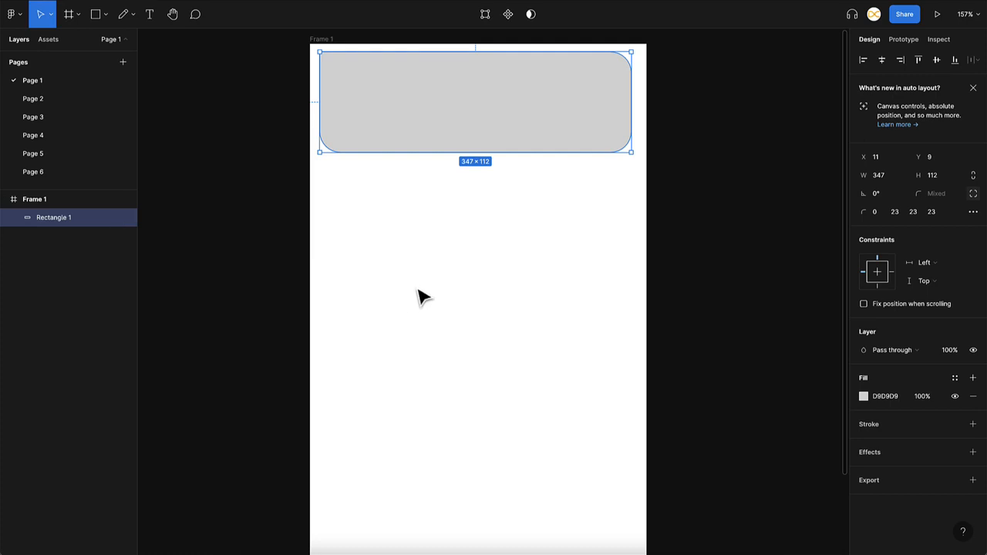
# Set the rectangle's fill colour to 46FFF4, and hide and show the fill once.
pyautogui.click(863, 396)
pyautogui.moveTo(758, 347); pyautogui.dragTo(812, 270)
pyautogui.moveTo(799, 426)
pyautogui.mouseDown()
pyautogui.moveTo(779, 420)
pyautogui.moveTo(793, 421)
pyautogui.mouseUp()
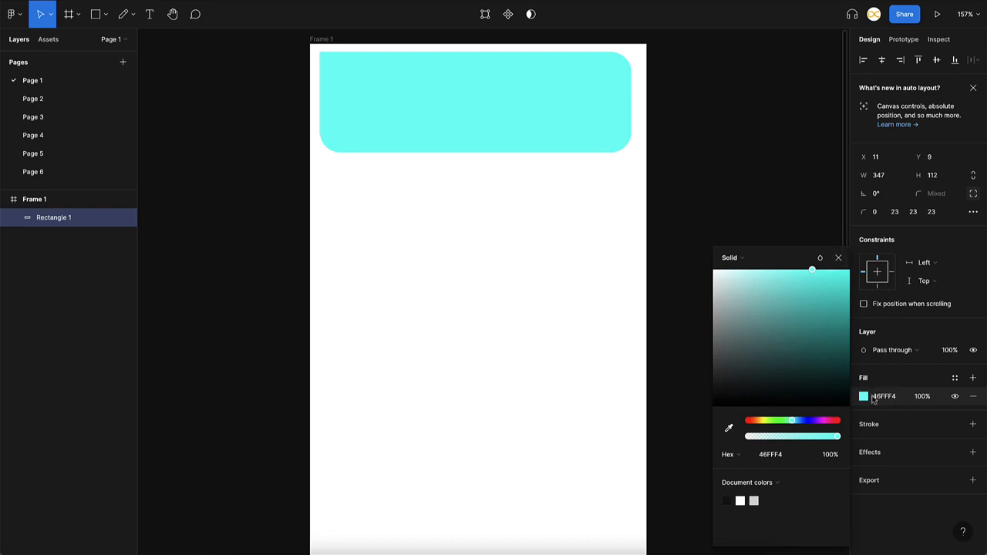
pyautogui.click(838, 259)
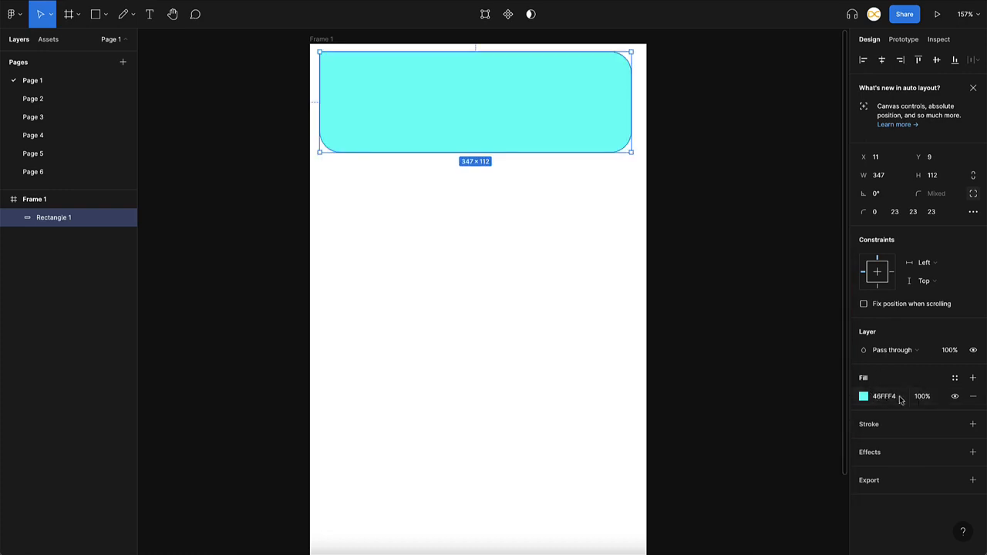
pyautogui.click(954, 396)
pyautogui.click(955, 396)
# Add a stroke to the rectangle with colour 7A00DA and a weight of 4.
pyautogui.click(973, 425)
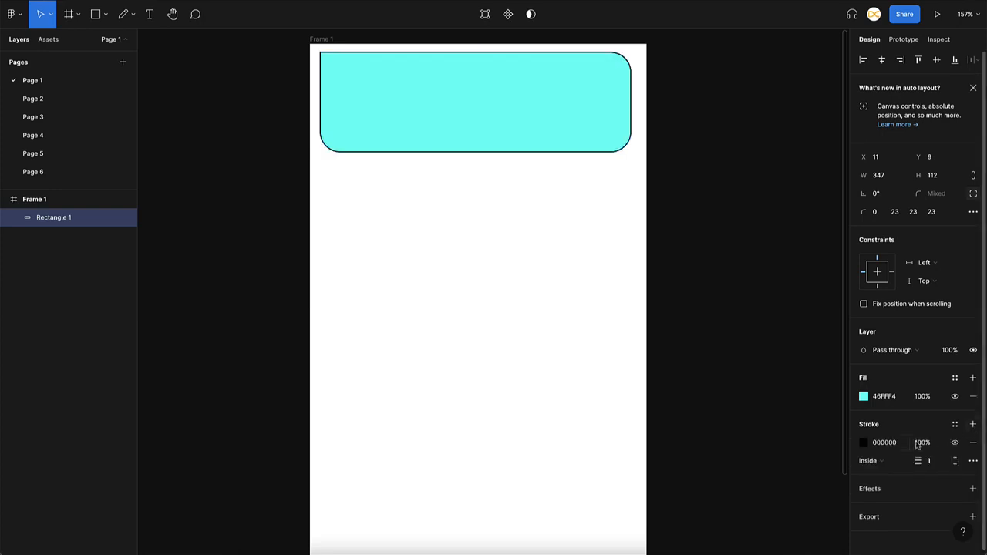
pyautogui.click(864, 442)
pyautogui.moveTo(771, 378); pyautogui.dragTo(807, 310)
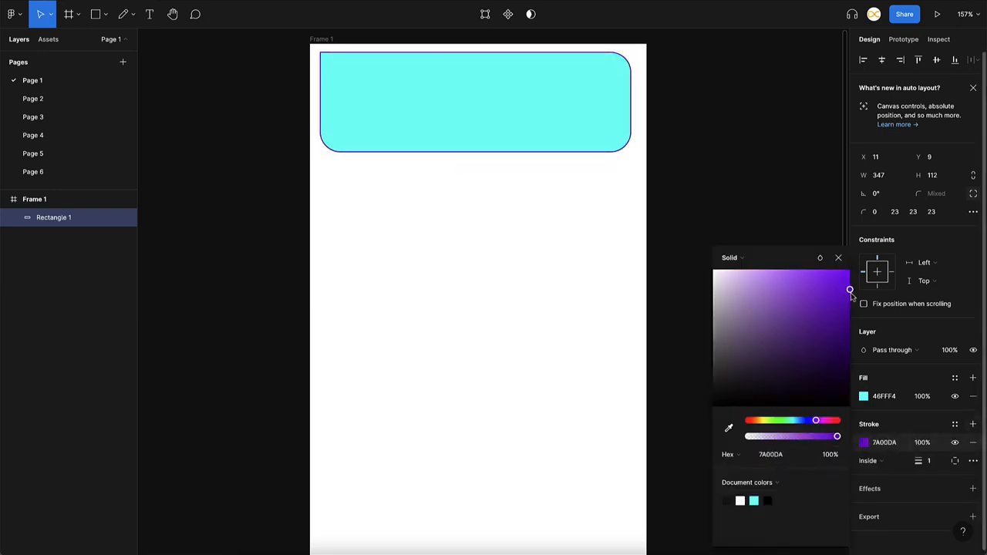
pyautogui.click(930, 460)
pyautogui.write('2')
pyautogui.press('Return')
pyautogui.press('Up')
pyautogui.press('Up')
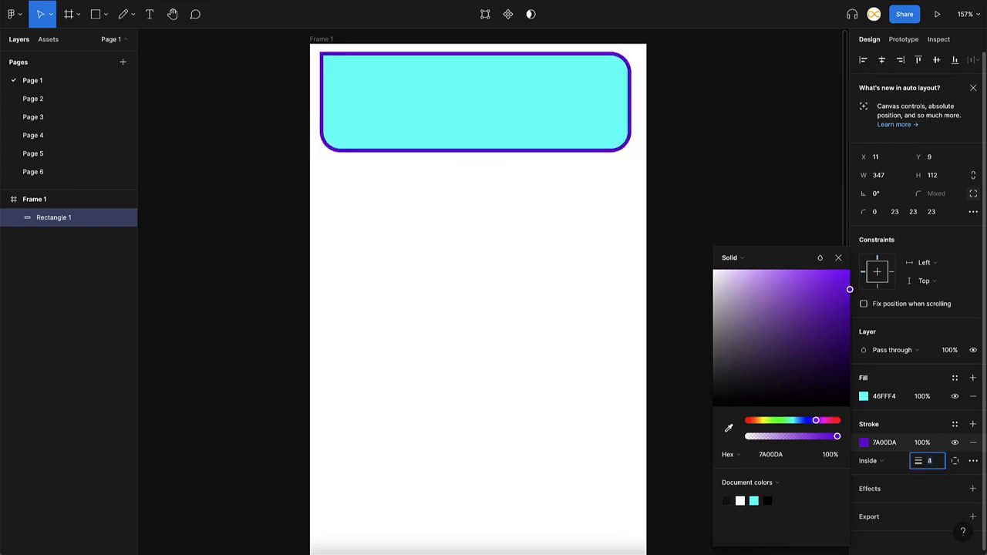
# Look through the stroke alignment options, keep Inside, and close the colour picker.
pyautogui.click(879, 463)
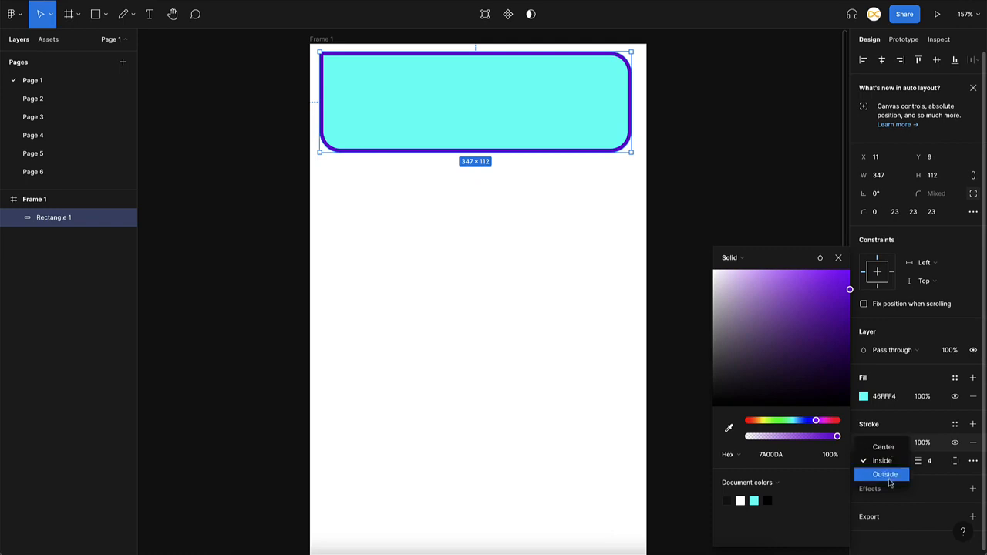
pyautogui.click(895, 460)
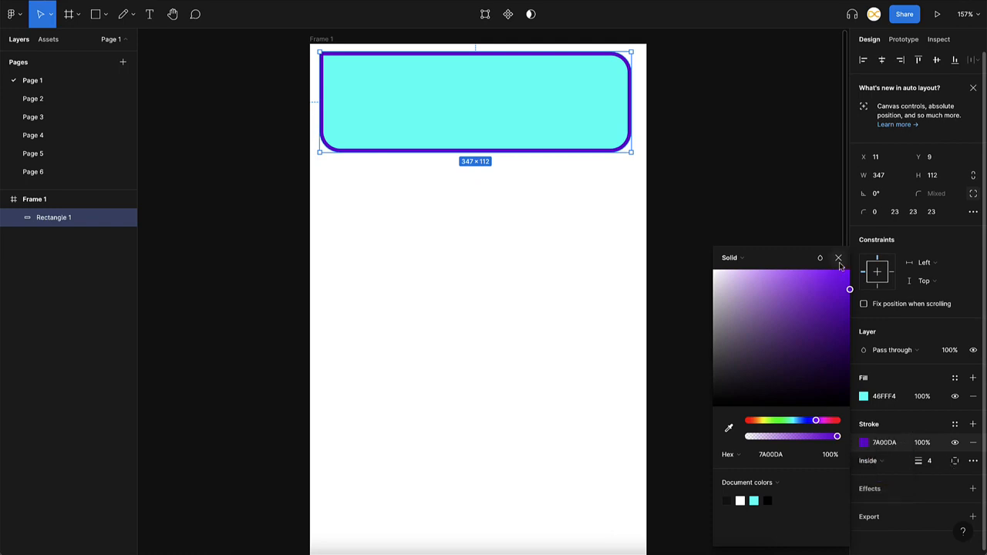
pyautogui.click(838, 257)
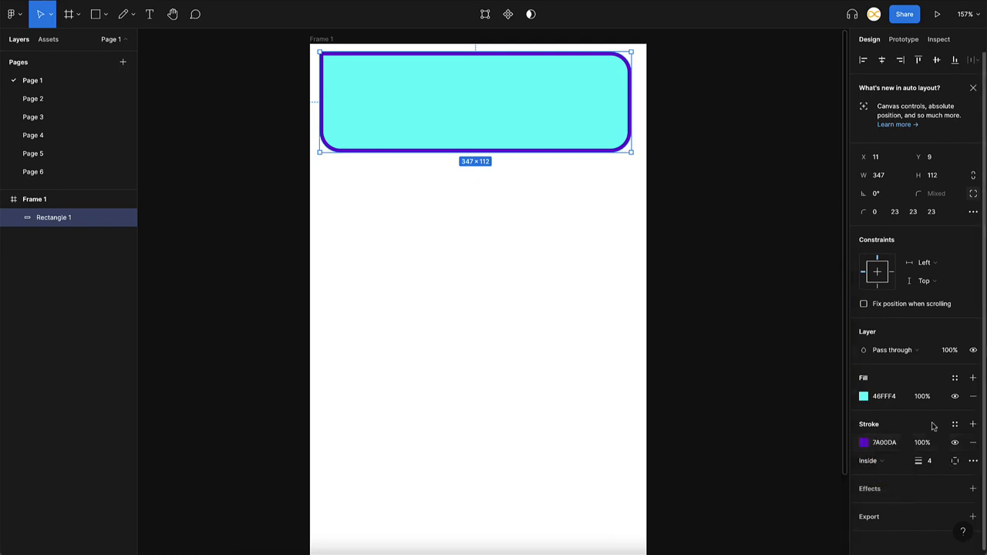
# Try limiting the rectangle's stroke to its bottom side, and restore it to all sides.
pyautogui.click(956, 462)
pyautogui.click(955, 492)
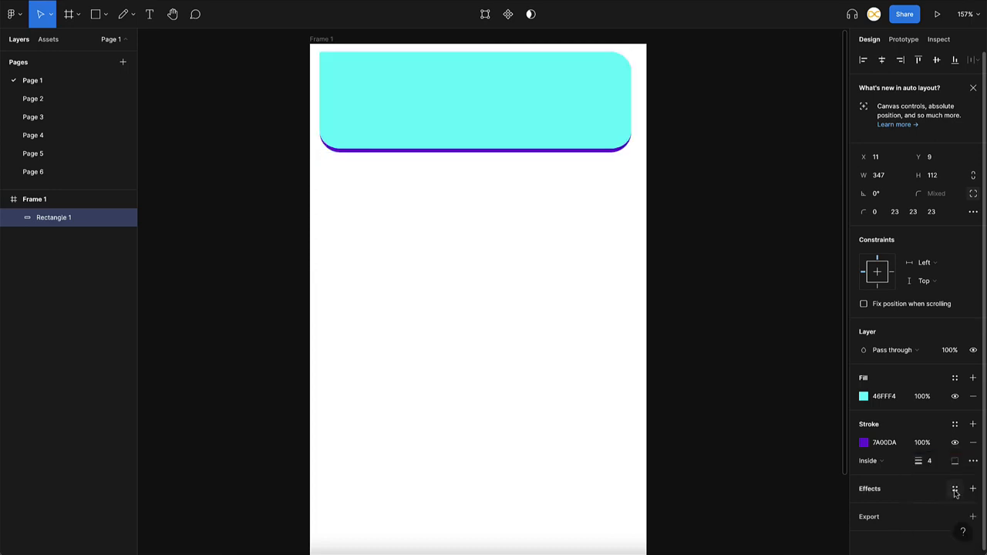
pyautogui.click(955, 461)
pyautogui.click(950, 460)
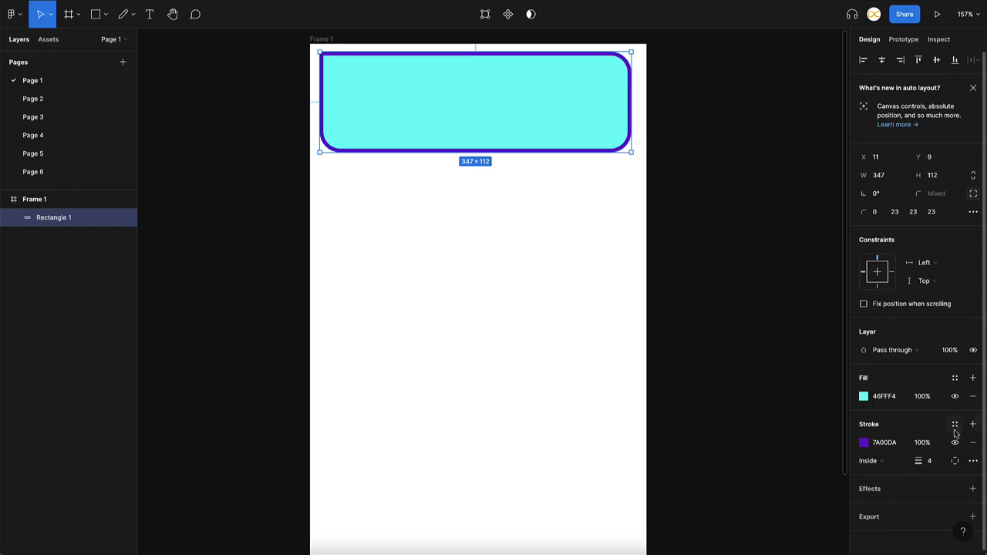
# Add a drop shadow effect to the rectangle and review the effect types and shadow settings without changing them.
pyautogui.scroll(-1, 946, 441)
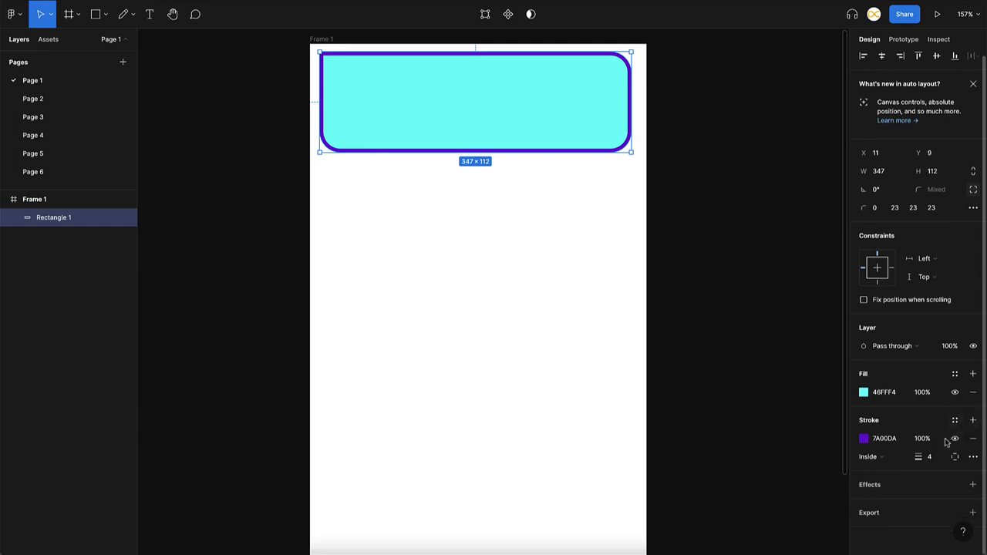
pyautogui.click(890, 489)
pyautogui.scroll(-1, 868, 474)
pyautogui.click(898, 485)
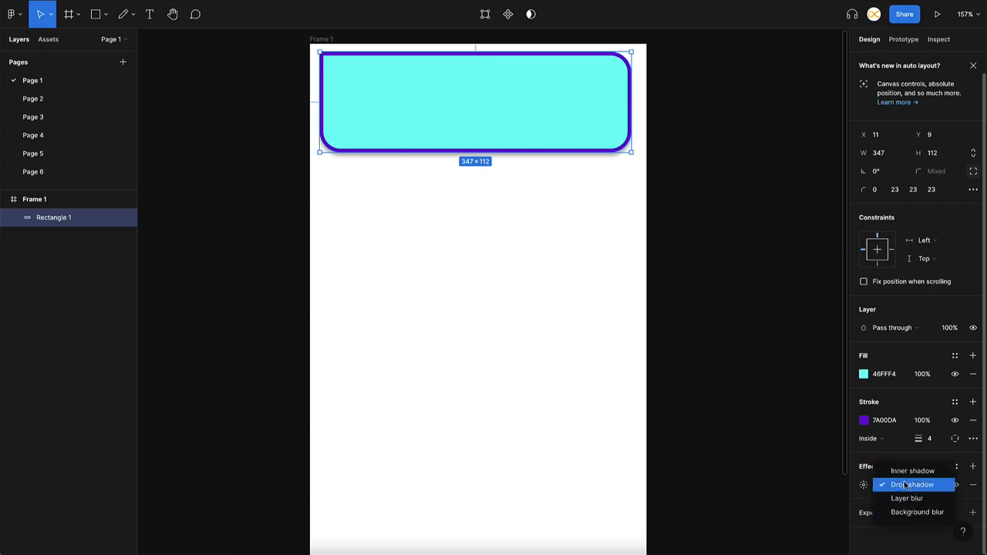
pyautogui.click(893, 456)
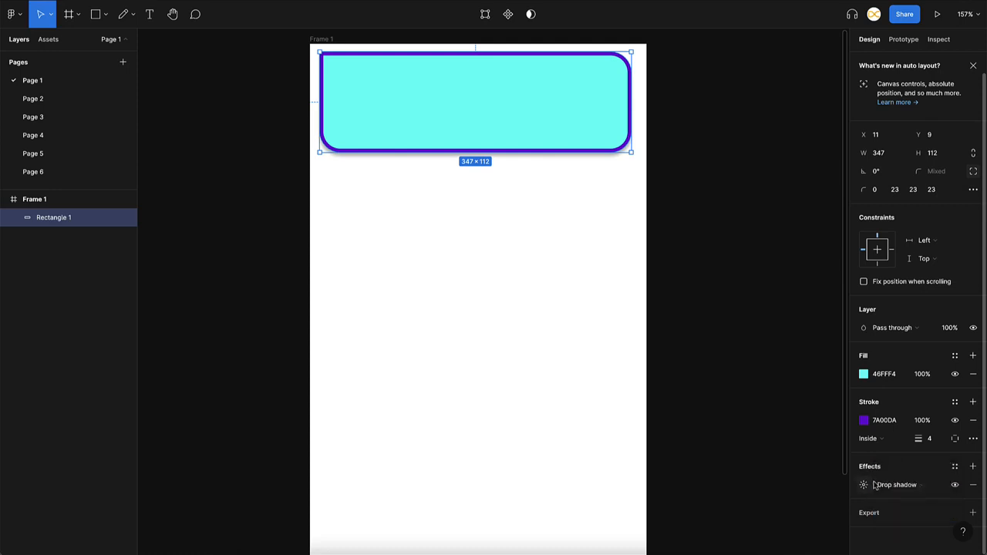
pyautogui.click(863, 484)
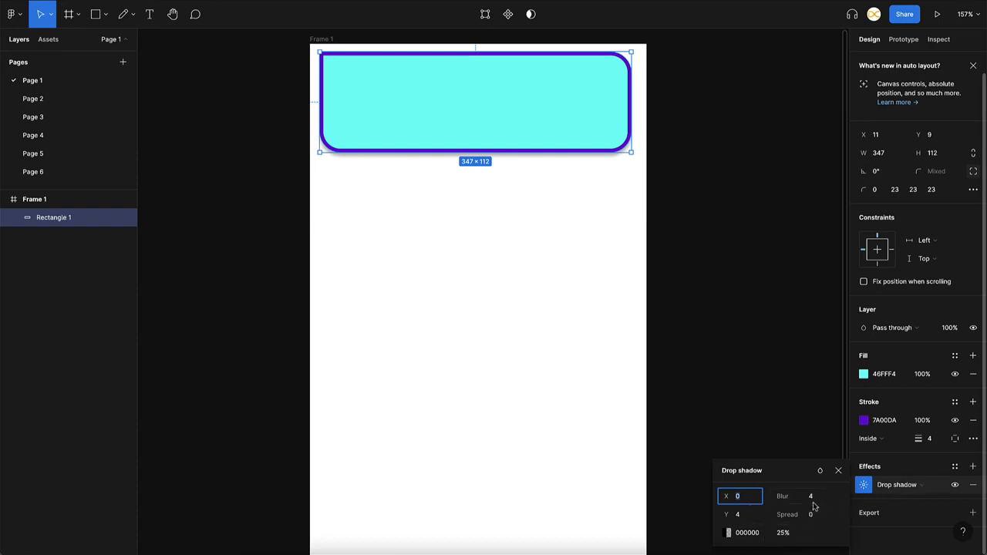
pyautogui.click(909, 471)
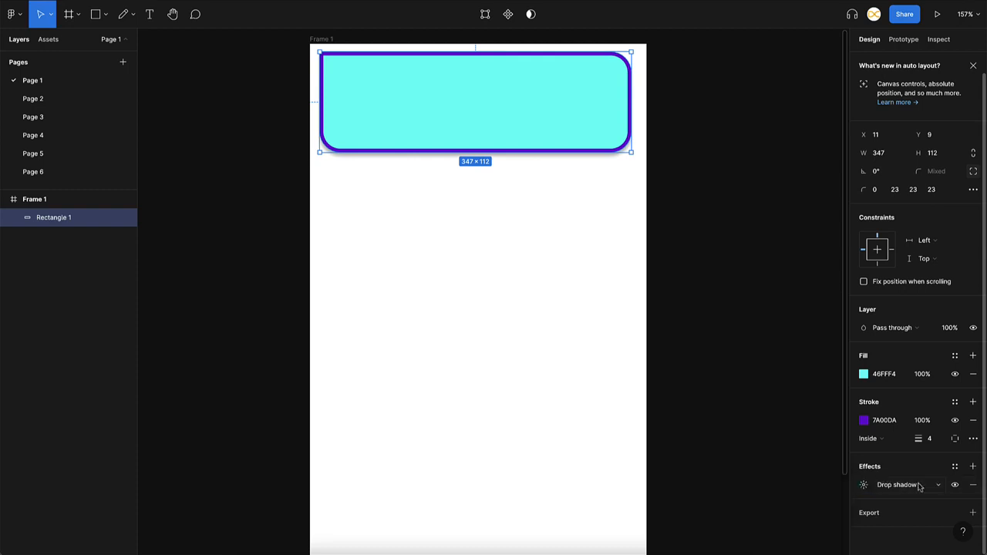
# Add an export setting for the rectangle at 1x as PNG, review the format and scale options, and show the export preview.
pyautogui.click(871, 514)
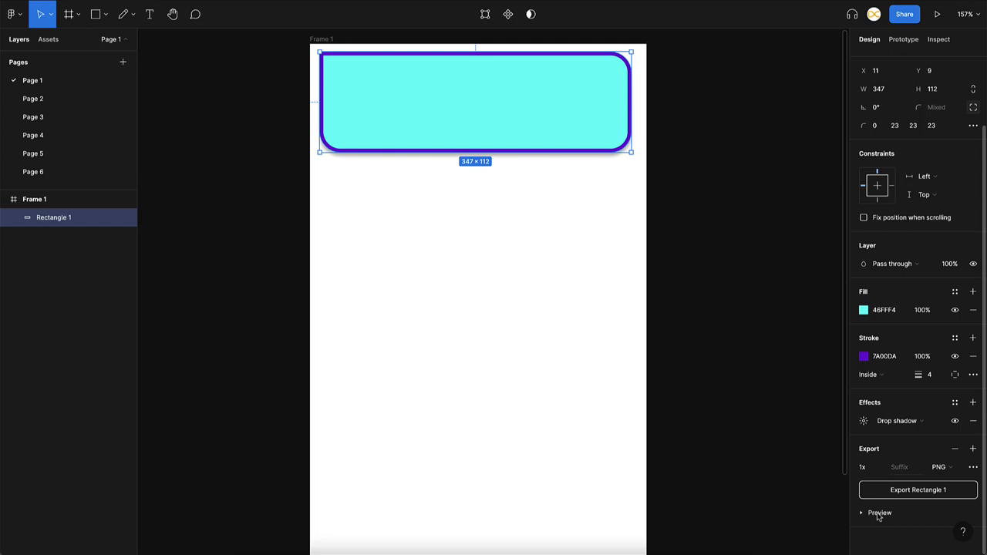
pyautogui.click(951, 471)
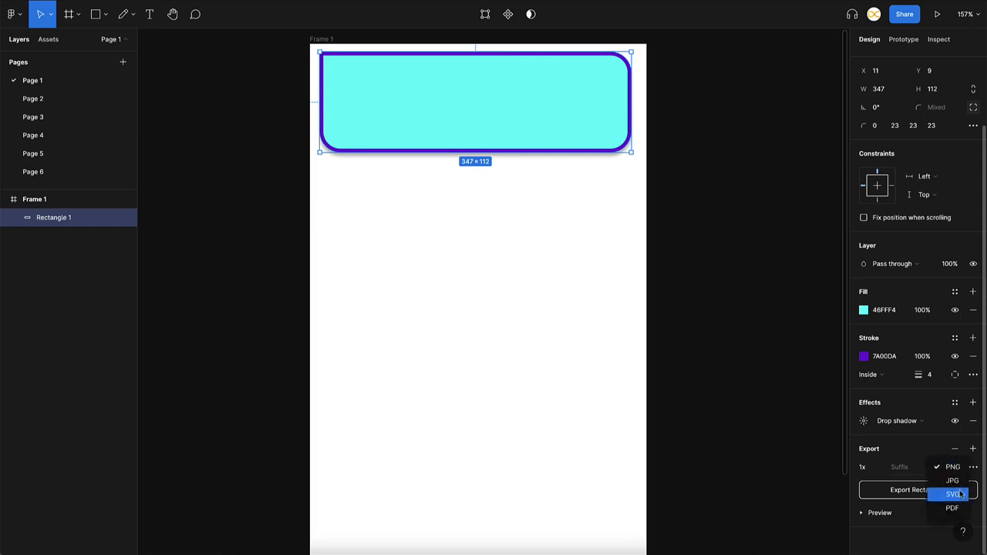
pyautogui.click(911, 464)
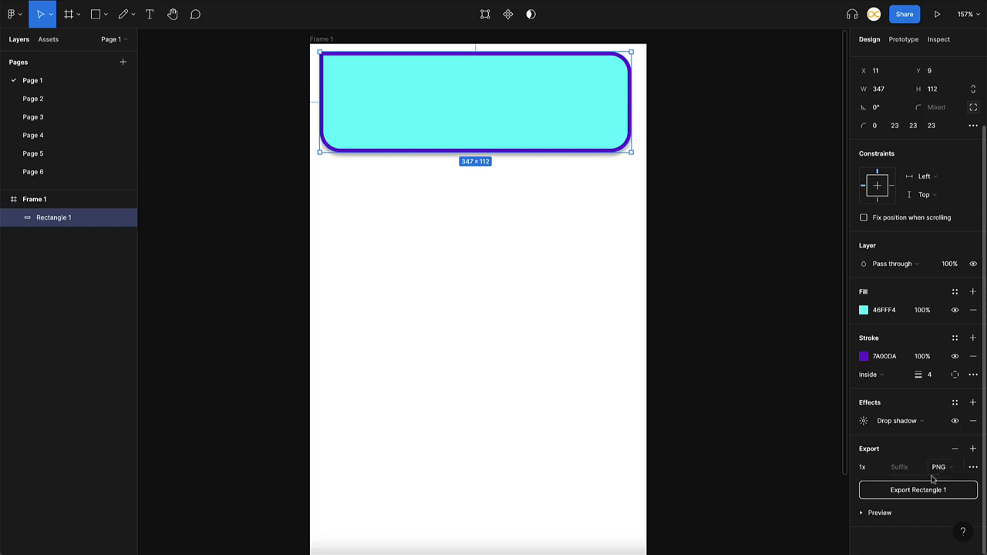
pyautogui.click(865, 471)
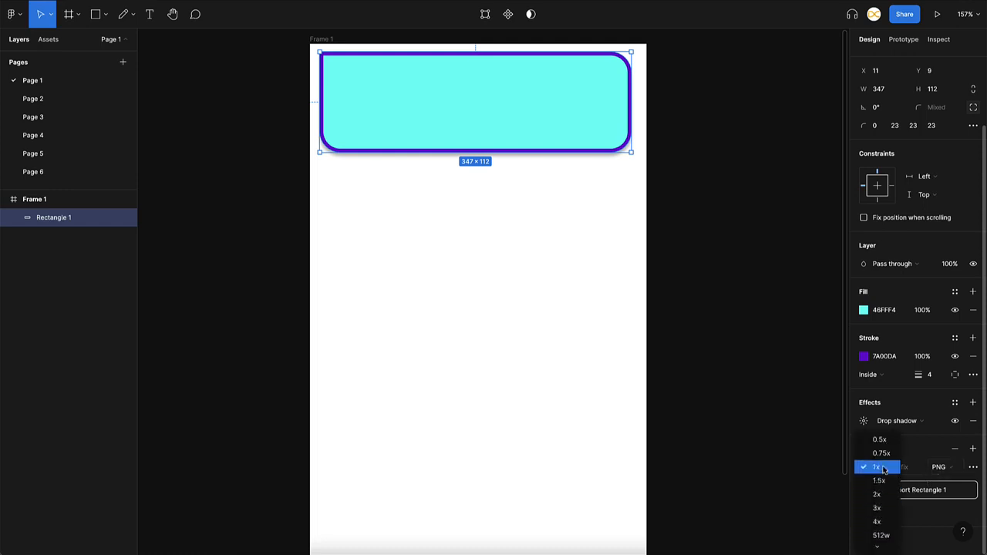
pyautogui.click(883, 468)
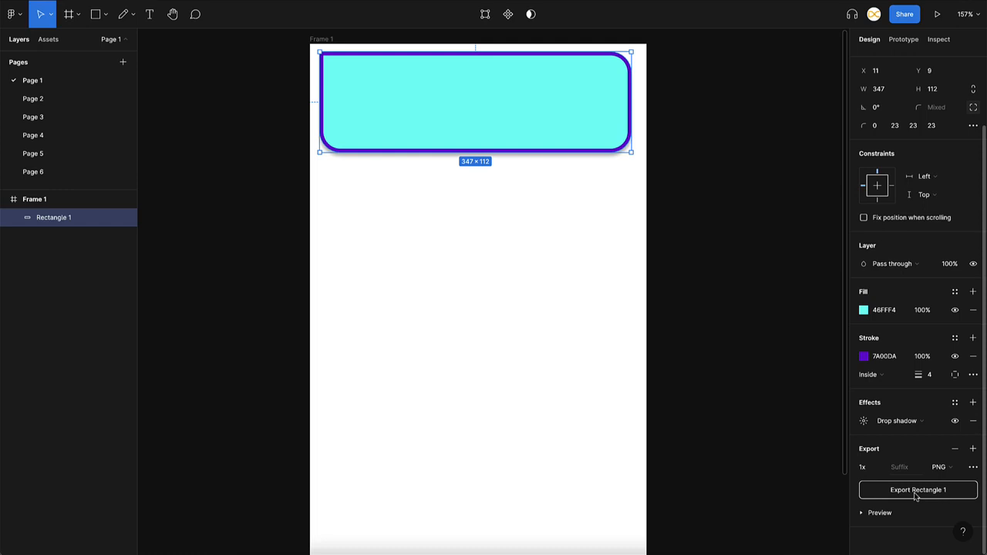
pyautogui.click(862, 515)
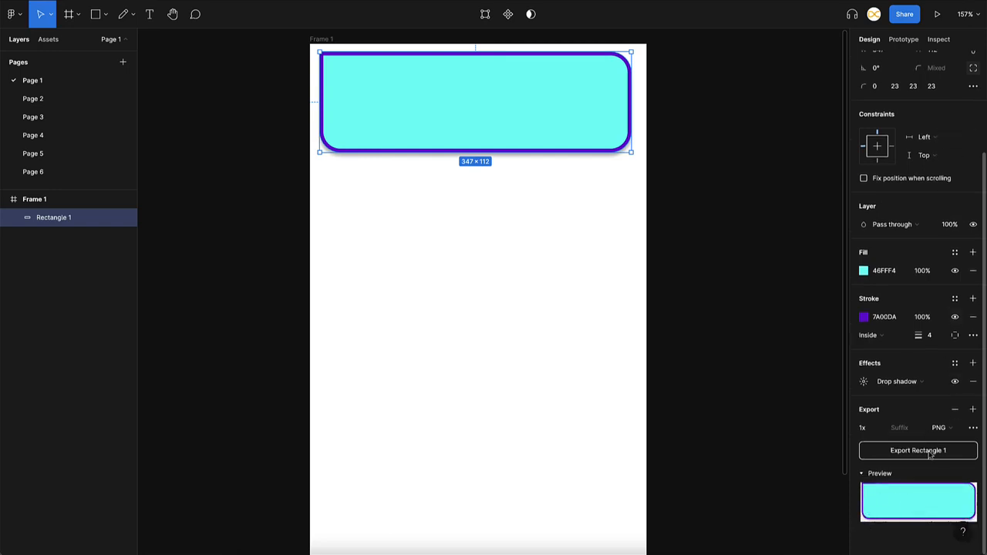
# Edit the rectangle's vector shape by moving its upper-right point inward to about X 290.5, Y 20.5, and finish editing.
pyautogui.scroll(3, 930, 455)
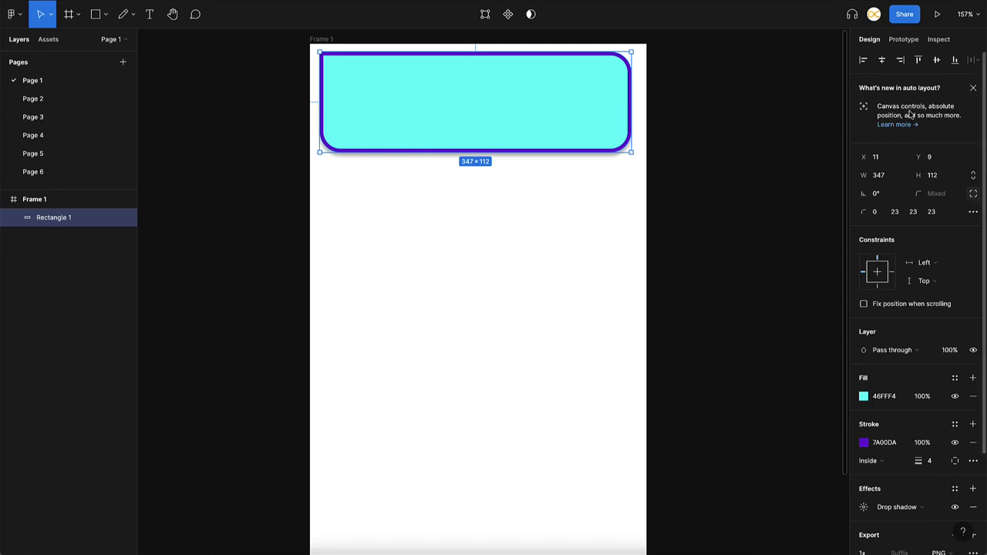
pyautogui.click(764, 156)
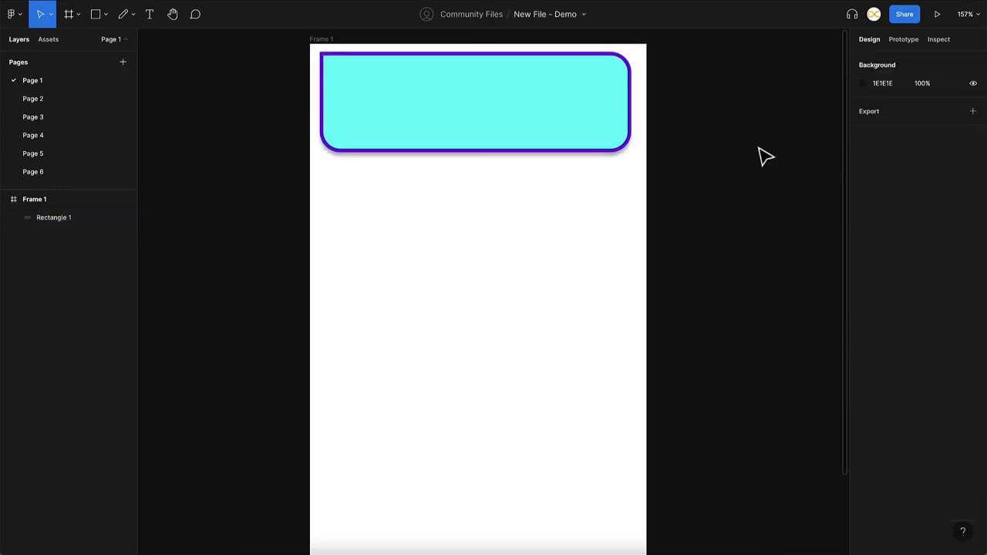
pyautogui.click(571, 125)
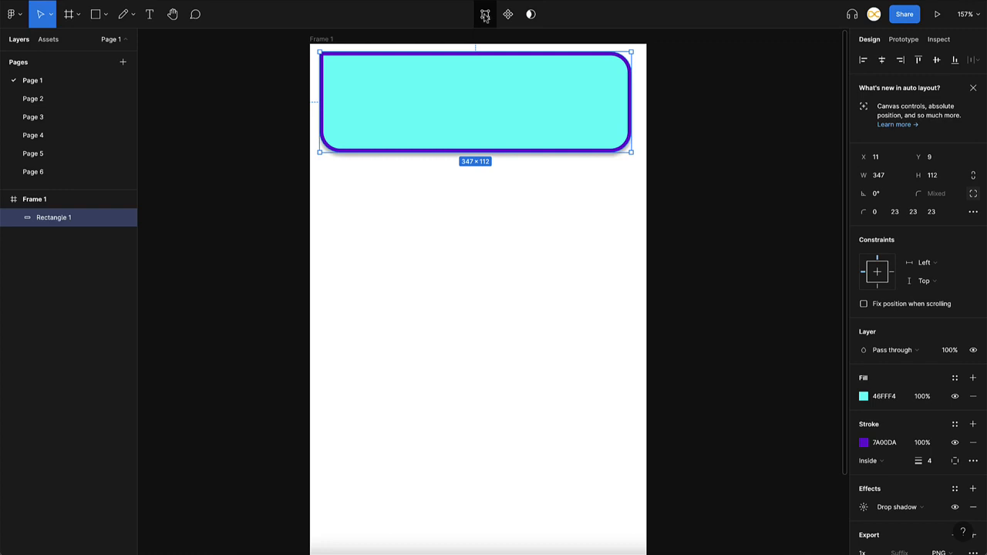
pyautogui.scroll(1, 485, 111)
pyautogui.hscroll(-1, 486, 111)
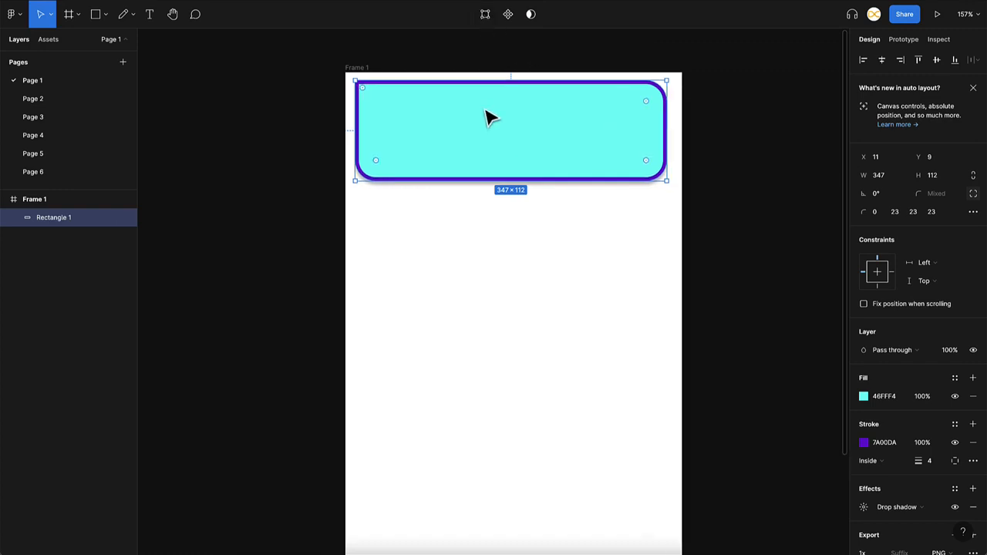
pyautogui.click(483, 15)
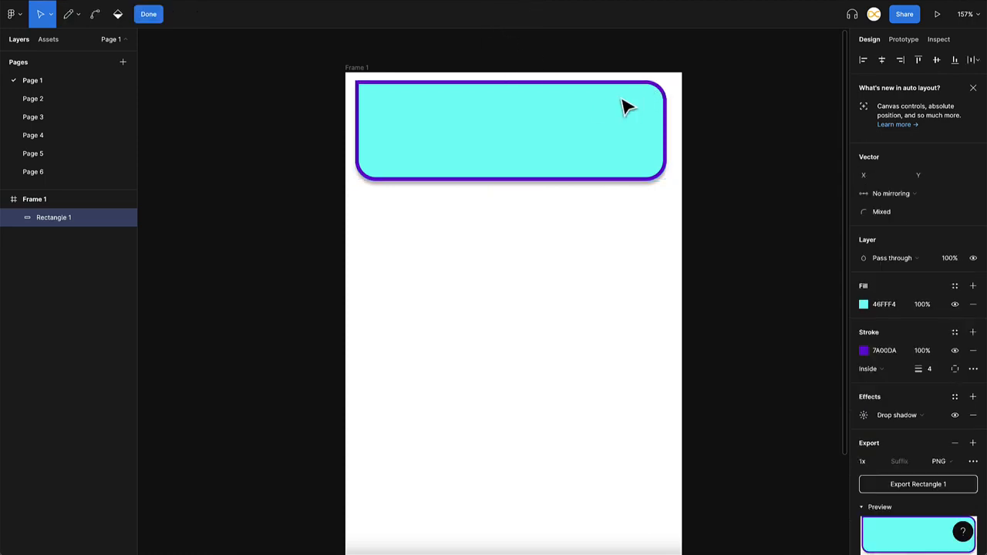
pyautogui.moveTo(668, 81)
pyautogui.mouseDown()
pyautogui.moveTo(614, 158)
pyautogui.moveTo(608, 107)
pyautogui.moveTo(558, 128)
pyautogui.moveTo(639, 91)
pyautogui.moveTo(609, 94)
pyautogui.mouseUp()
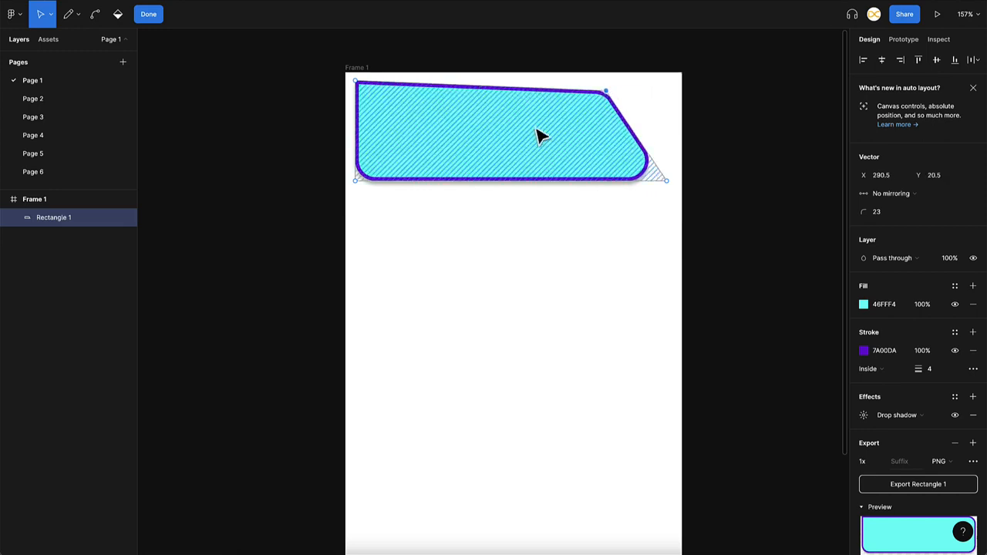
pyautogui.press('Escape')
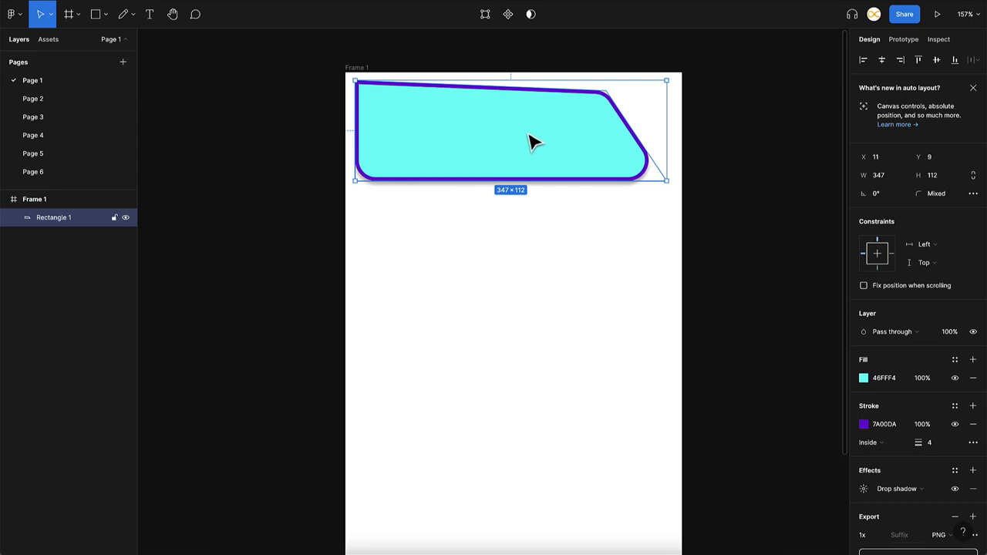
# Duplicate the edited shape to about X 37, Y 65 so it overlaps the original, and select both shapes.
pyautogui.keyDown('alt'); pyautogui.moveTo(509, 146); pyautogui.dragTo(531, 197); pyautogui.keyUp('alt')
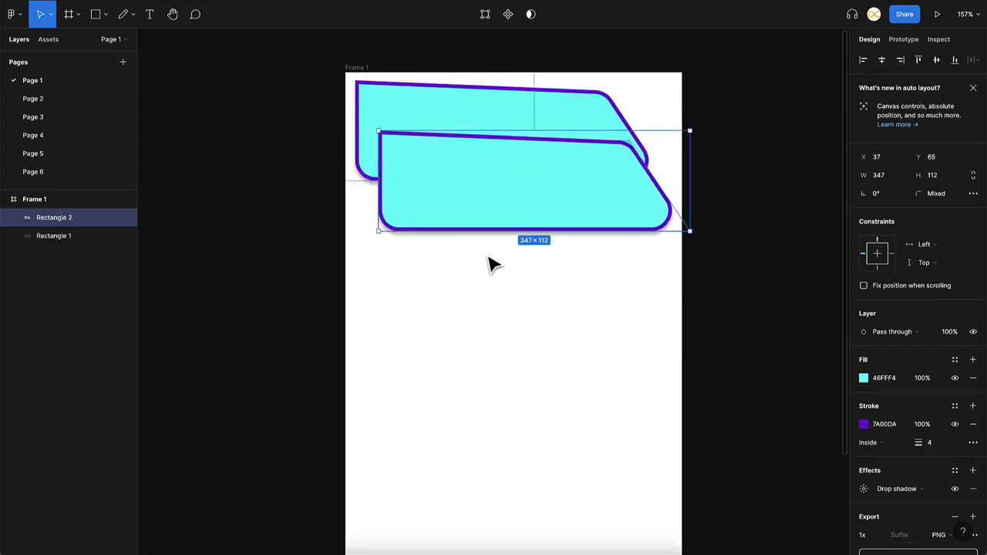
pyautogui.keyDown('shift'); pyautogui.click(584, 117); pyautogui.keyUp('shift')
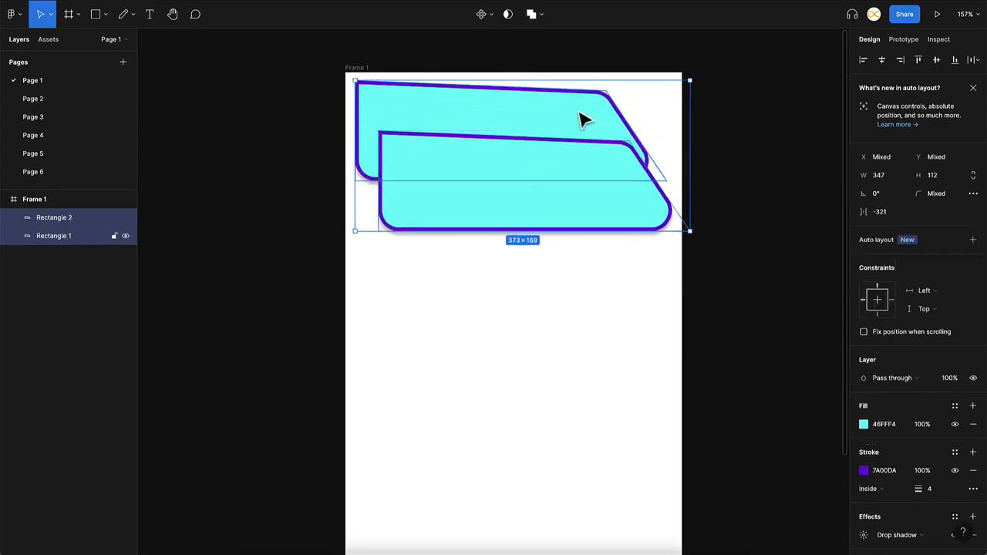
# Try using the original shape as a mask for the overlapping copy, and undo the mask.
pyautogui.click(506, 17)
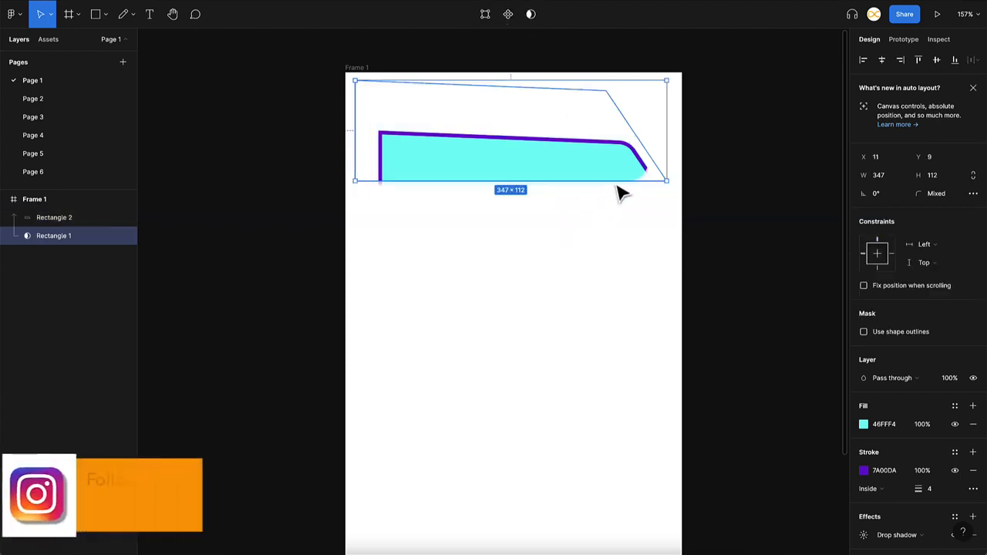
pyautogui.moveTo(584, 167); pyautogui.dragTo(586, 139)
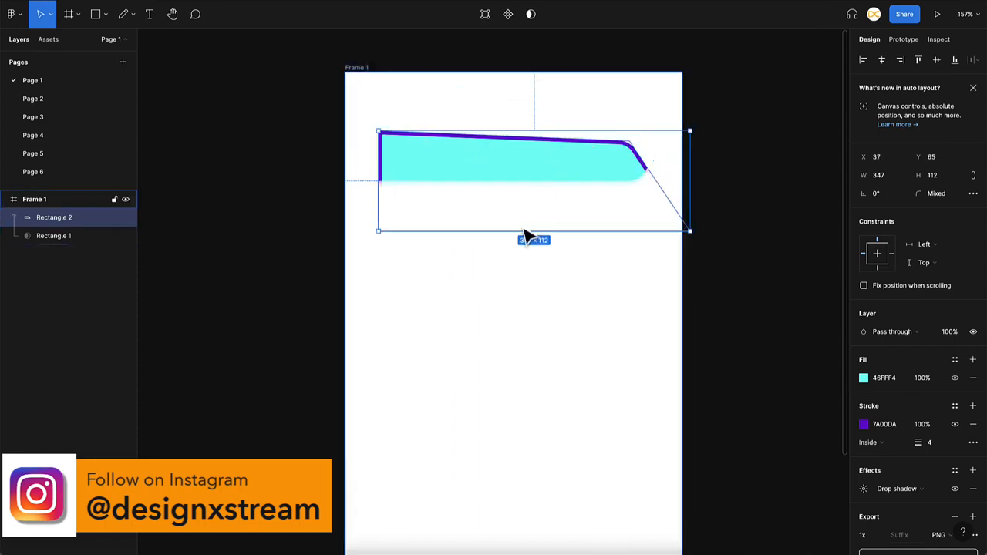
pyautogui.hotkey('ctrl', 'z')
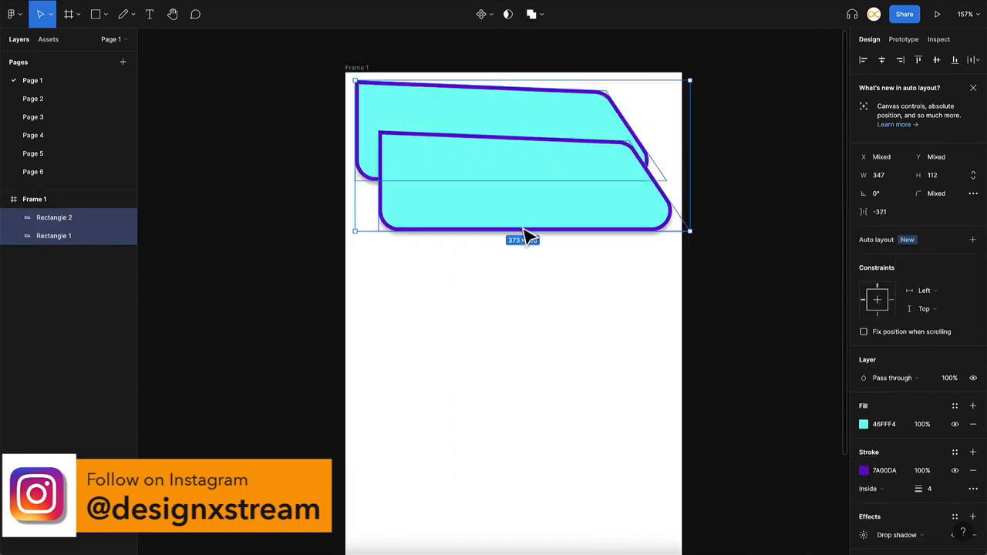
# Try combining the two overlapping shapes with Union selection and switch the result to Subtract selection.
pyautogui.click(543, 19)
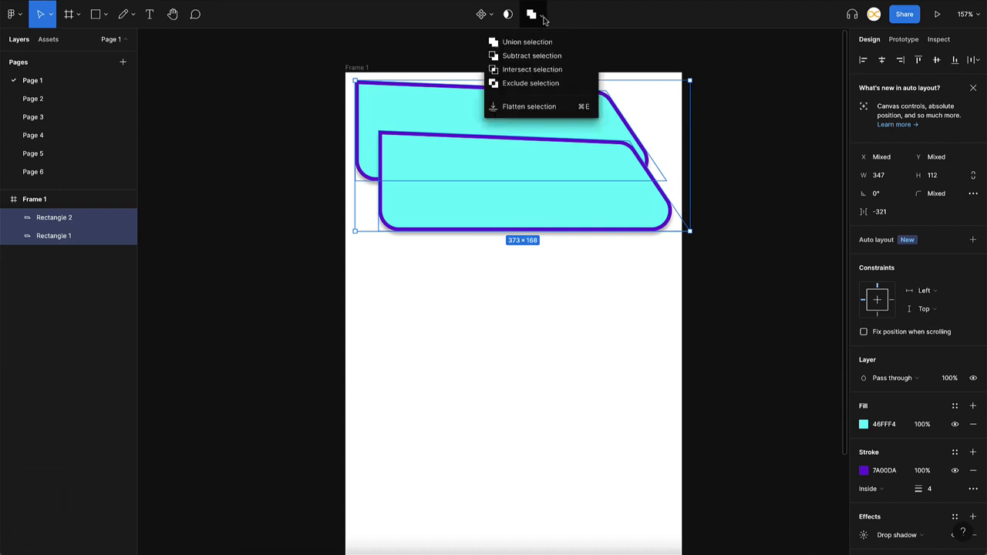
pyautogui.click(530, 44)
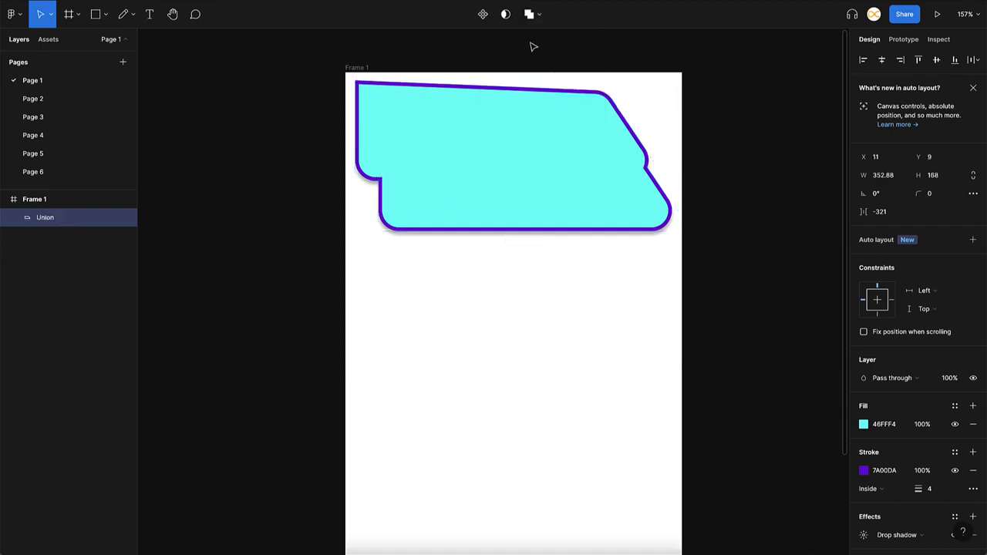
pyautogui.click(538, 14)
pyautogui.click(532, 53)
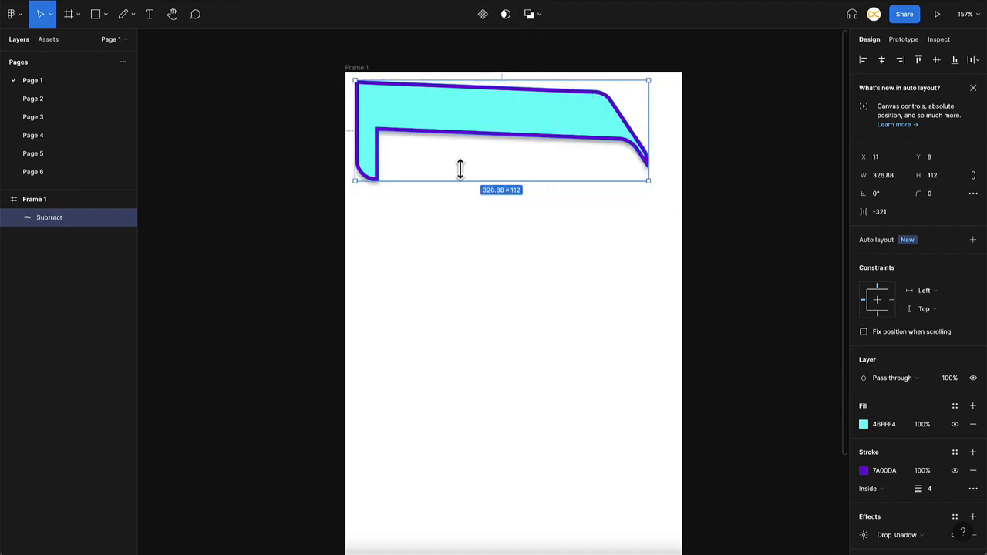
pyautogui.click(531, 14)
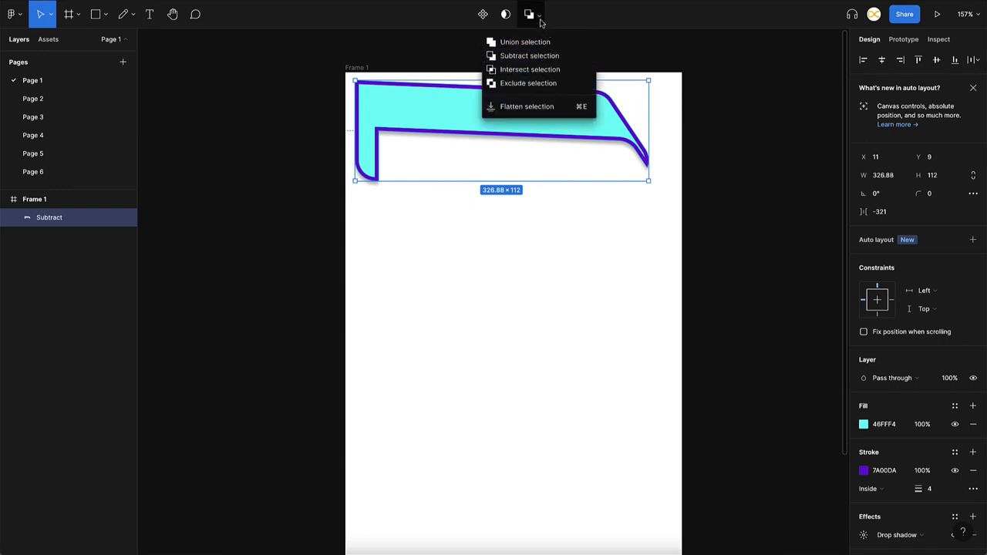
pyautogui.click(672, 115)
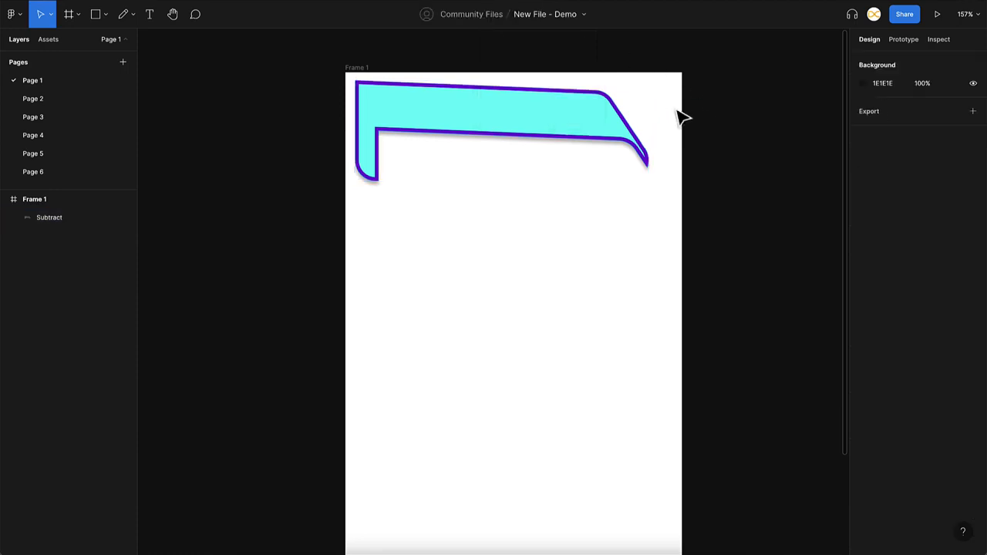
# Delete the subtracted shape, draw a rectangle about 341 × 110 near the top of Frame 1, and centre it horizontally.
pyautogui.doubleClick(505, 153)
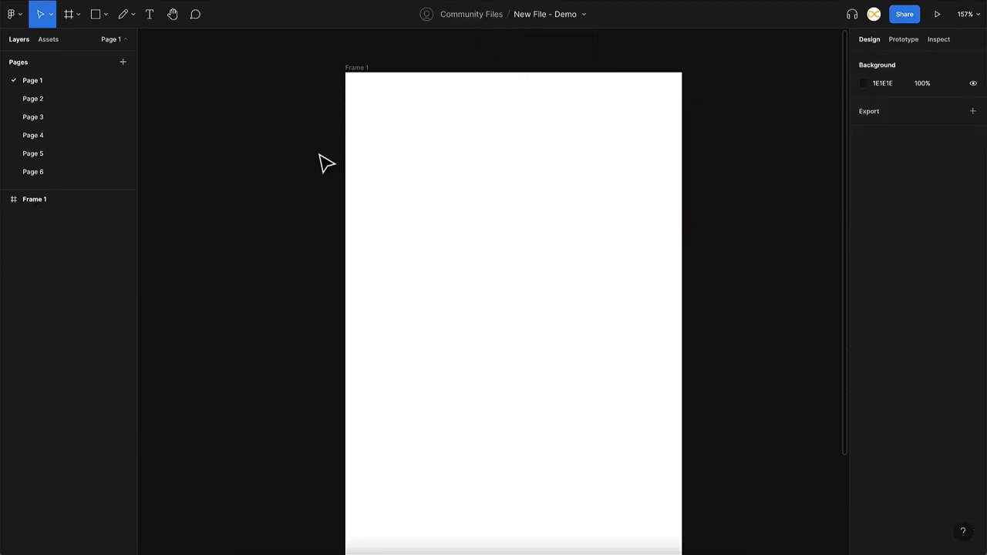
pyautogui.press('r')
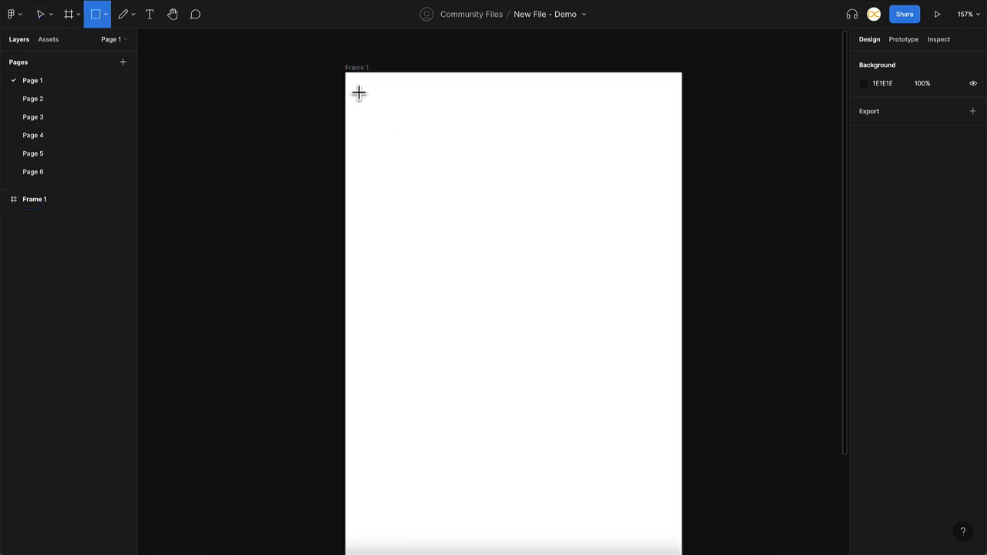
pyautogui.moveTo(357, 94)
pyautogui.mouseDown()
pyautogui.moveTo(630, 192)
pyautogui.moveTo(664, 191)
pyautogui.mouseUp()
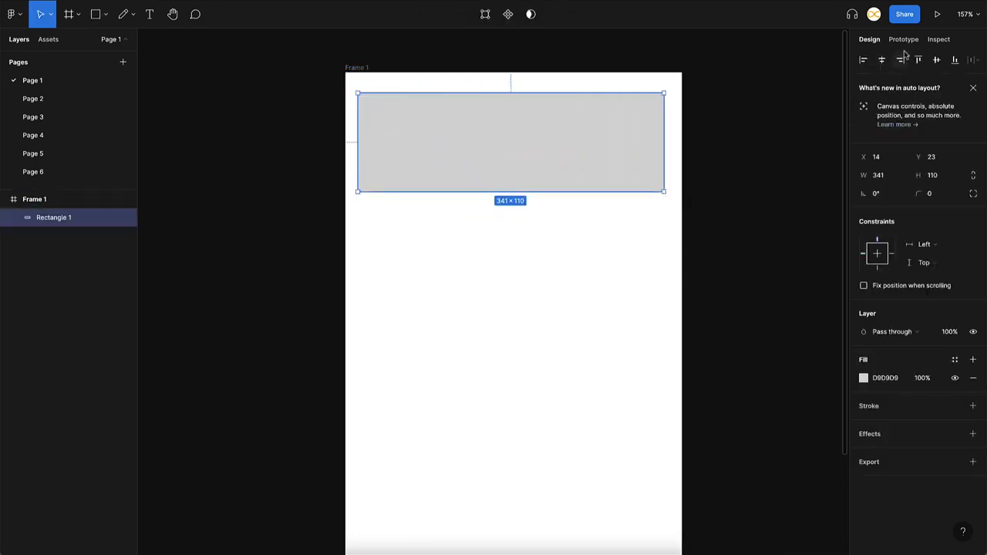
pyautogui.click(882, 62)
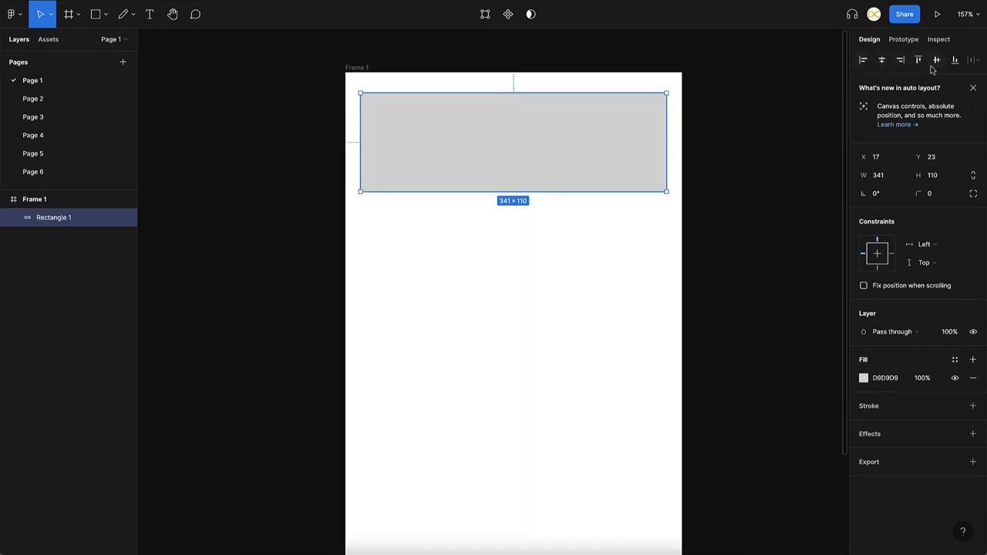
# Set the rectangle's corner radius to 10 and its fill to white (FFFFFF).
pyautogui.click(933, 193)
pyautogui.write('10')
pyautogui.press('Return')
pyautogui.click(863, 380)
pyautogui.moveTo(735, 287); pyautogui.dragTo(683, 260)
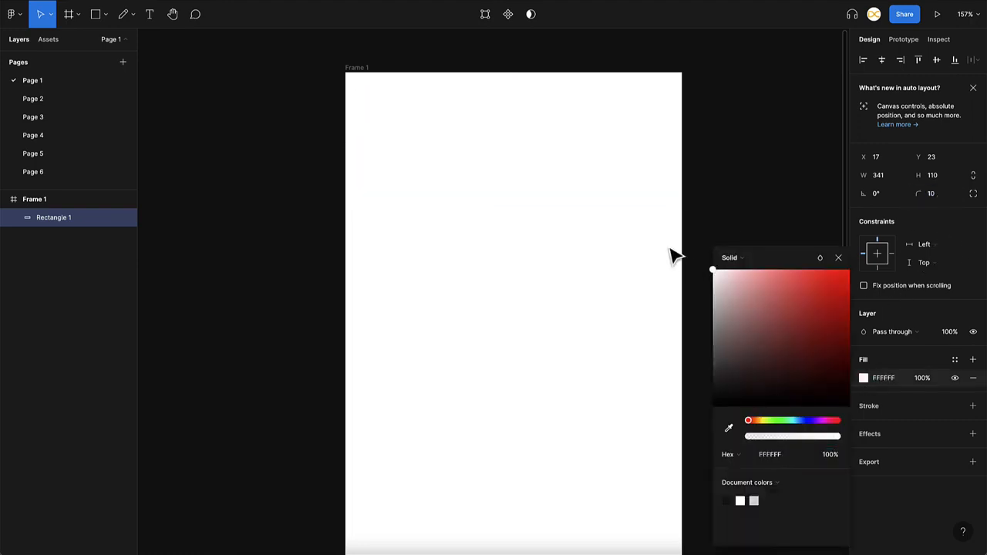
# Change Frame 1's background fill from white to a very light grey and deselect it.
pyautogui.click(358, 67)
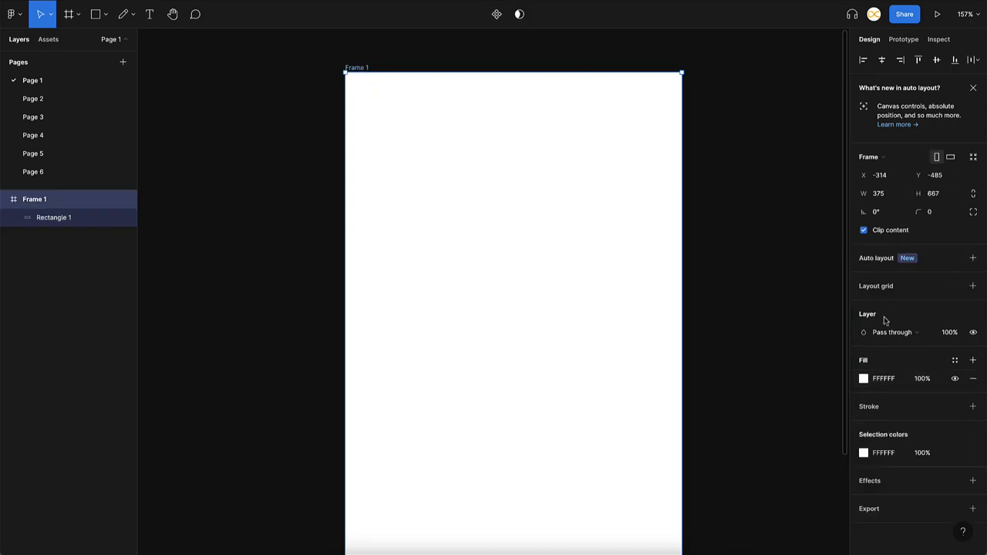
pyautogui.click(863, 379)
pyautogui.moveTo(713, 278); pyautogui.dragTo(711, 274)
pyautogui.click(718, 180)
pyautogui.click(561, 176)
pyautogui.click(438, 265)
# Draw an 80 × 80 square inside the white card at about X 32, Y 38.
pyautogui.press('r')
pyautogui.moveTo(373, 106); pyautogui.dragTo(446, 178)
pyautogui.click(406, 225)
pyautogui.click(419, 146)
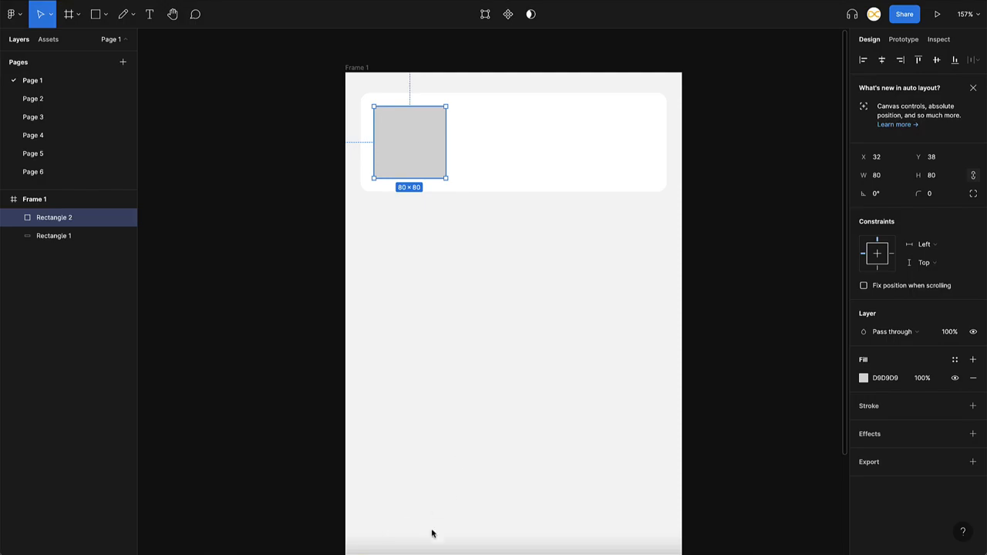
# Switch to the browser, copy the Desktop app image from the Figma downloads page, and paste it into the square back in Figma.
pyautogui.click(438, 547)
pyautogui.rightClick(279, 320)
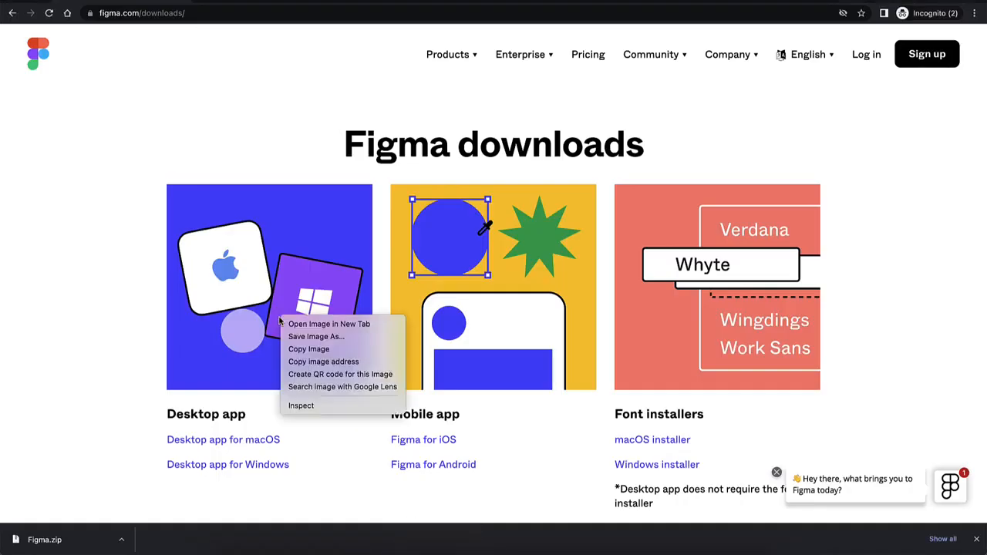
pyautogui.click(309, 348)
pyautogui.press('super+Tab')
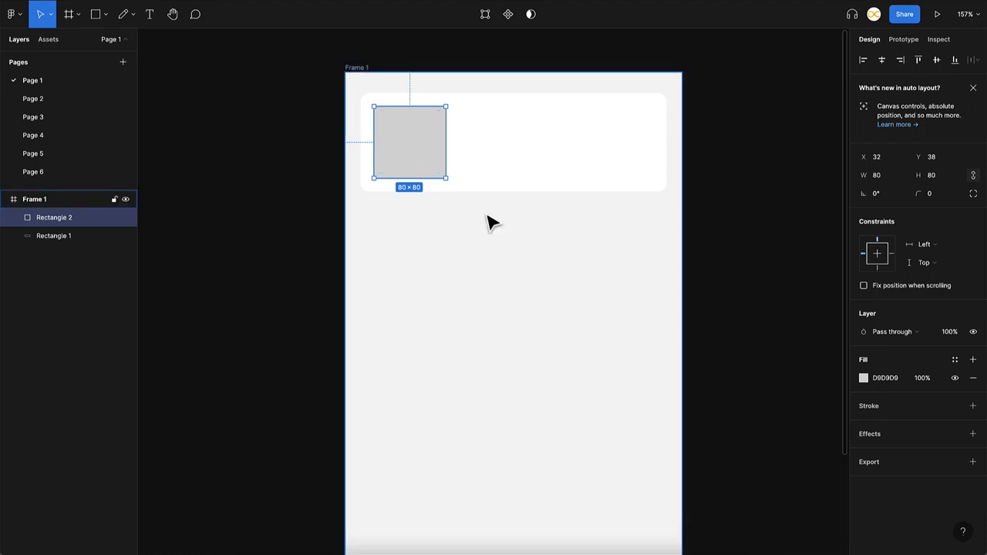
pyautogui.press('super+v')
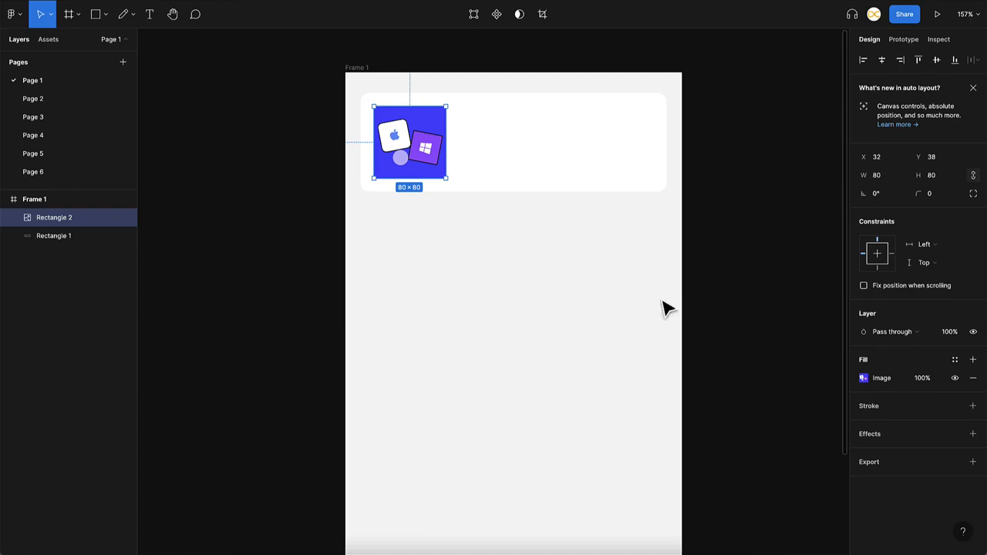
pyautogui.click(692, 312)
# Add the text "Mac Intaller" beside the image in the white card.
pyautogui.click(566, 159)
pyautogui.press('t')
pyautogui.click(454, 116)
pyautogui.write('Mac Intaller')
# Set the title text to size 22 and Semi Bold, and move it to X 125, Y 38.
pyautogui.click(942, 397)
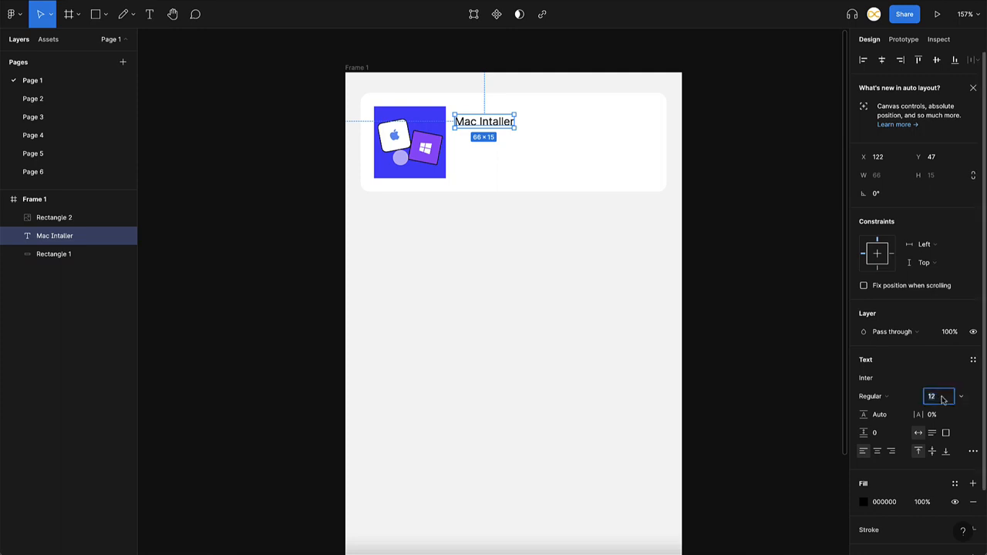
pyautogui.write('22')
pyautogui.press('Return')
pyautogui.click(883, 401)
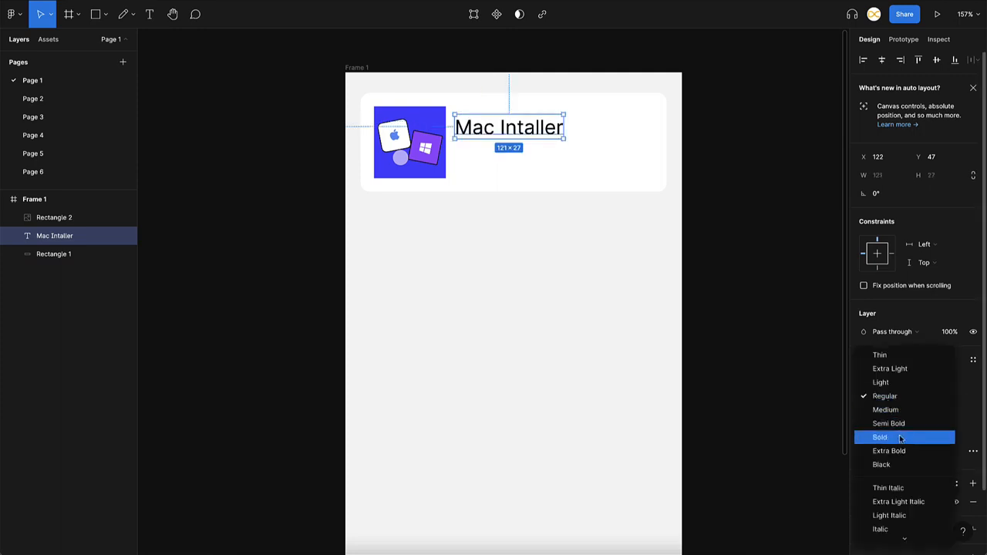
pyautogui.click(902, 424)
pyautogui.moveTo(539, 138)
pyautogui.mouseDown()
pyautogui.moveTo(544, 128)
pyautogui.moveTo(531, 131)
pyautogui.mouseUp()
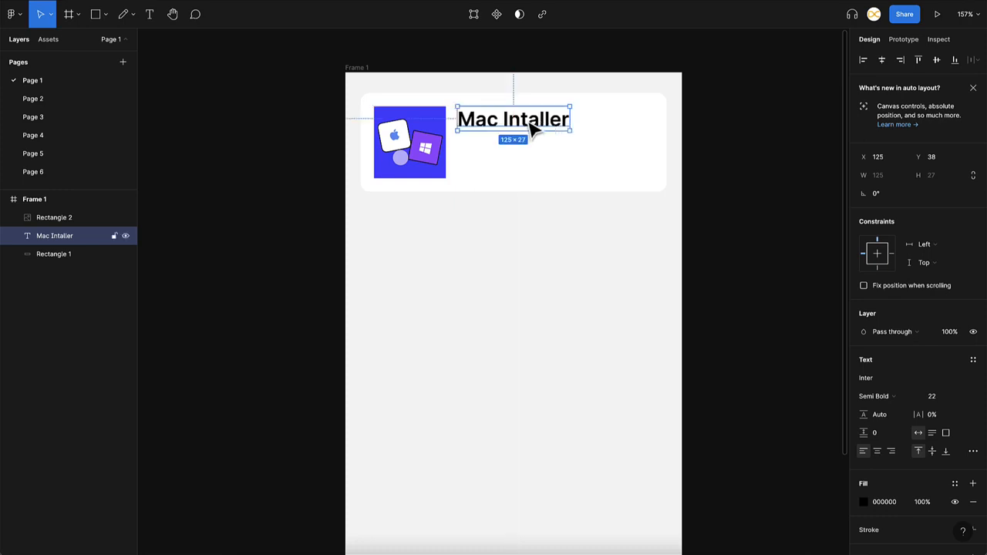
pyautogui.hotkey('ctrl', 'd')
pyautogui.moveTo(530, 131); pyautogui.dragTo(532, 176)
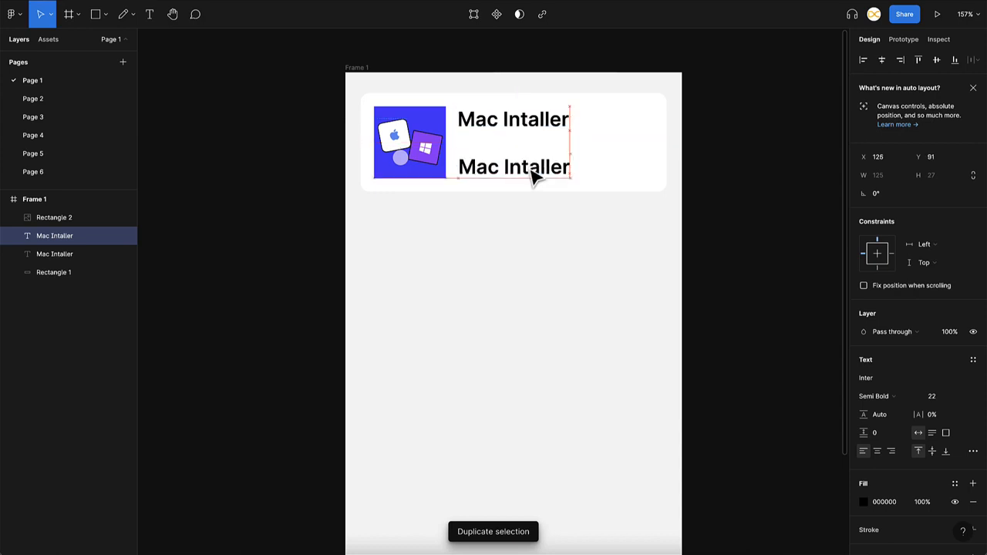
pyautogui.press('Delete')
# Duplicate the title directly below itself at about X 125, Y 69, and set the copy to size 12 and Medium.
pyautogui.click(546, 134)
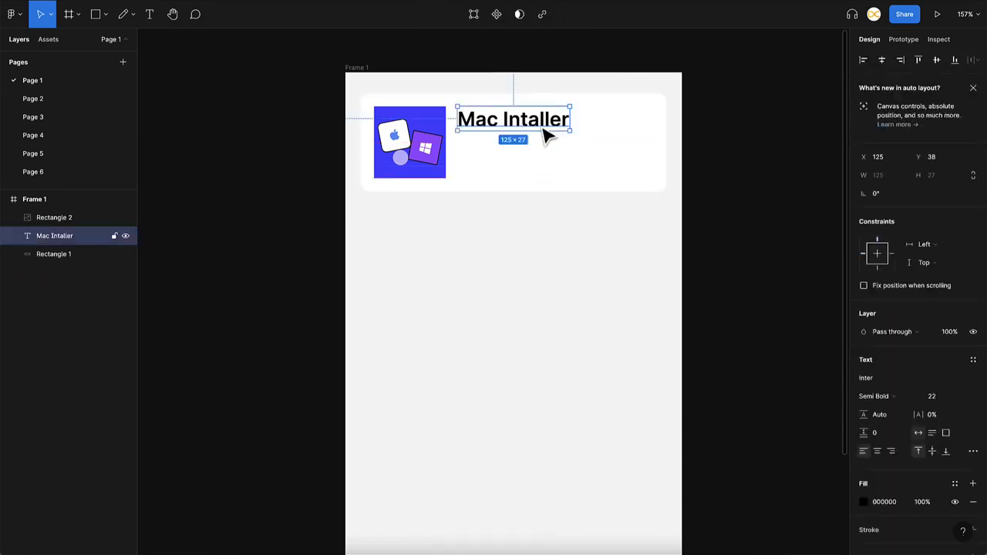
pyautogui.moveTo(540, 133); pyautogui.dragTo(545, 161)
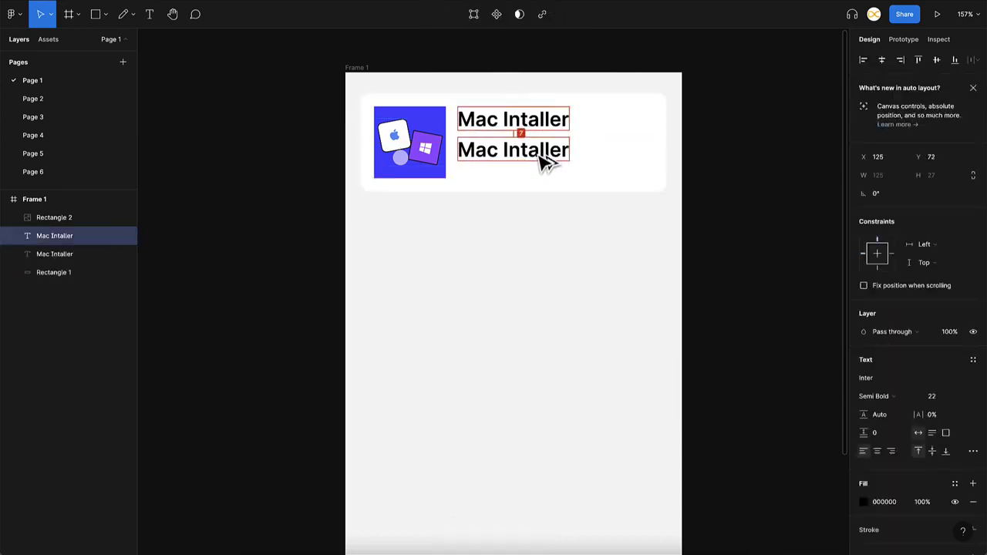
pyautogui.click(934, 396)
pyautogui.write('12')
pyautogui.press('Return')
pyautogui.click(900, 396)
pyautogui.click(894, 384)
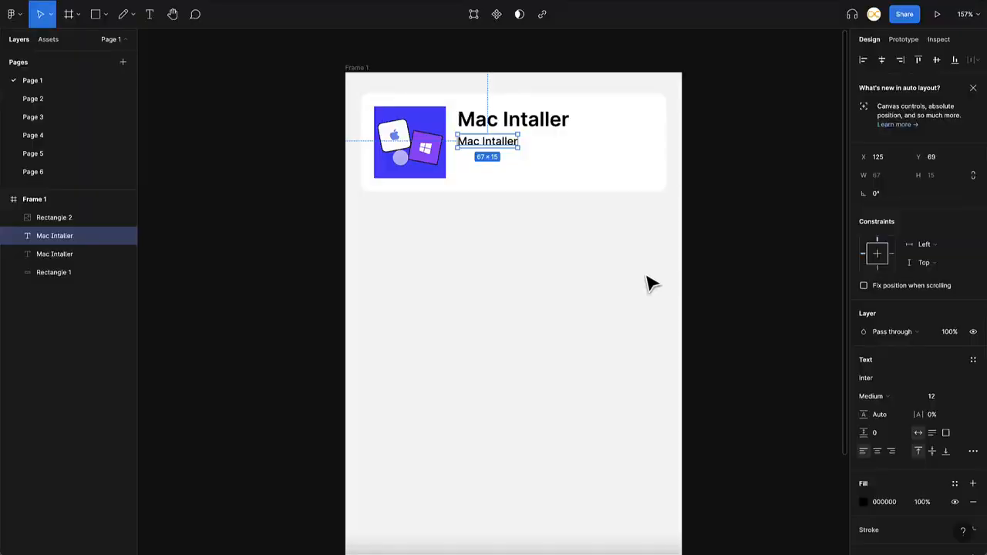
# Replace the copy's text with the pasted sentence starting "Figma connects everyone in the design process" and narrow its box to wrap inside the card.
pyautogui.press('Return')
pyautogui.hotkey('ctrl', 'v')
pyautogui.press('Escape')
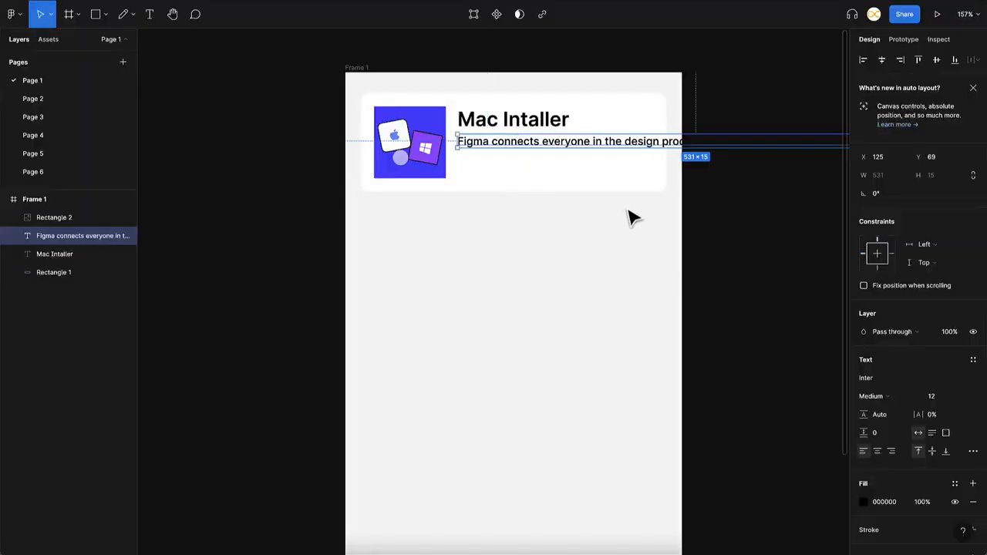
pyautogui.scroll(-2, 653, 153)
pyautogui.hscroll(5, 653, 153)
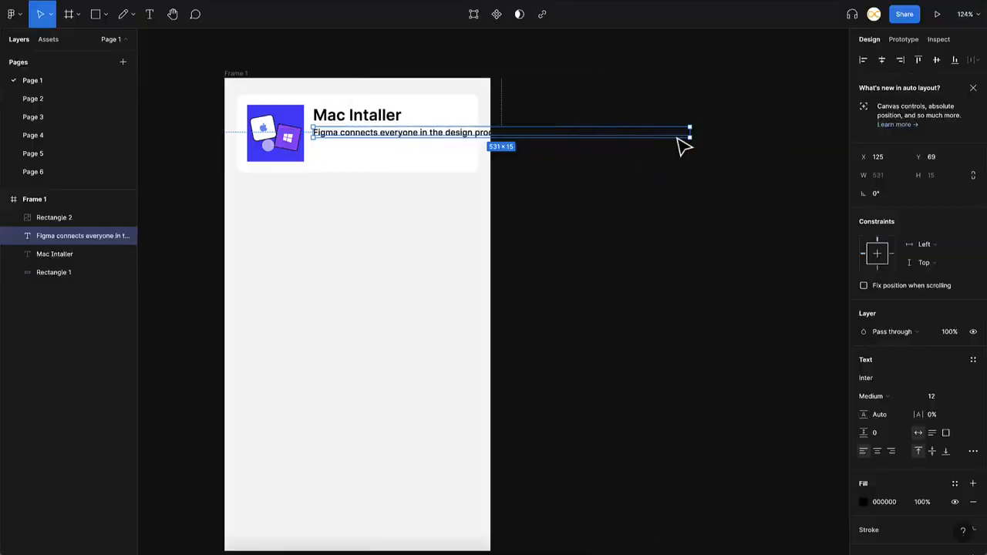
pyautogui.moveTo(691, 137); pyautogui.dragTo(470, 137)
pyautogui.click(458, 234)
# Select the card's rectangle, image and both texts, and create a component from them.
pyautogui.scroll(5, 458, 234)
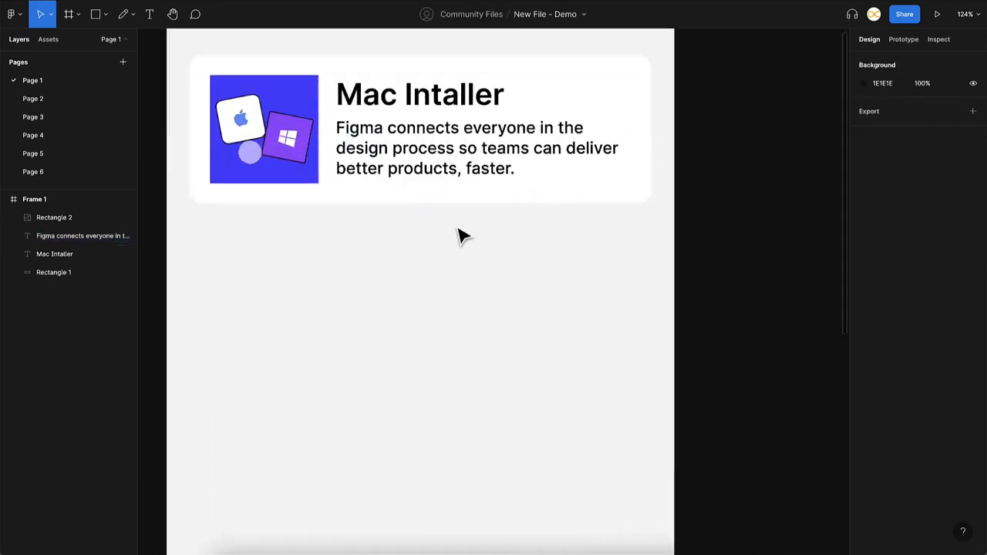
pyautogui.click(676, 190)
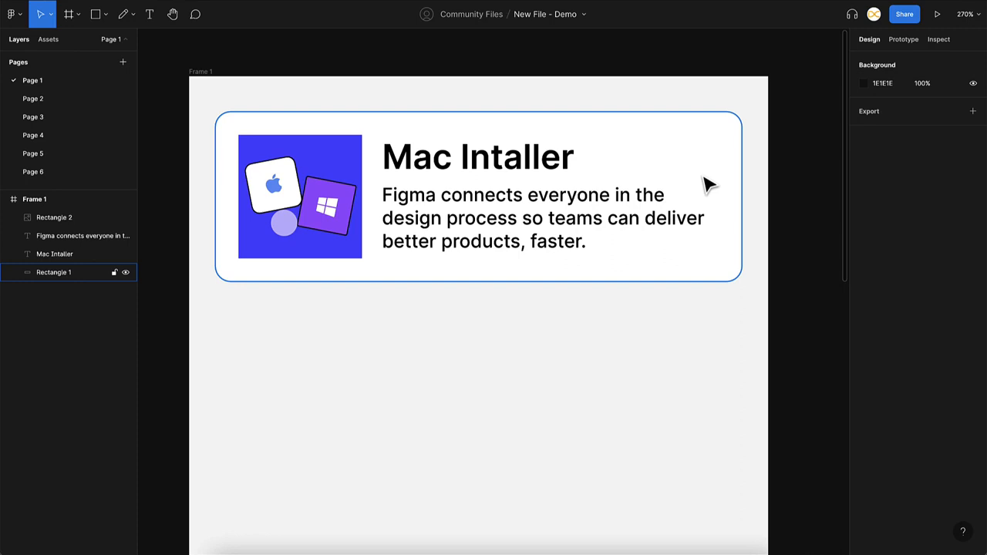
pyautogui.scroll(-3, 416, 183)
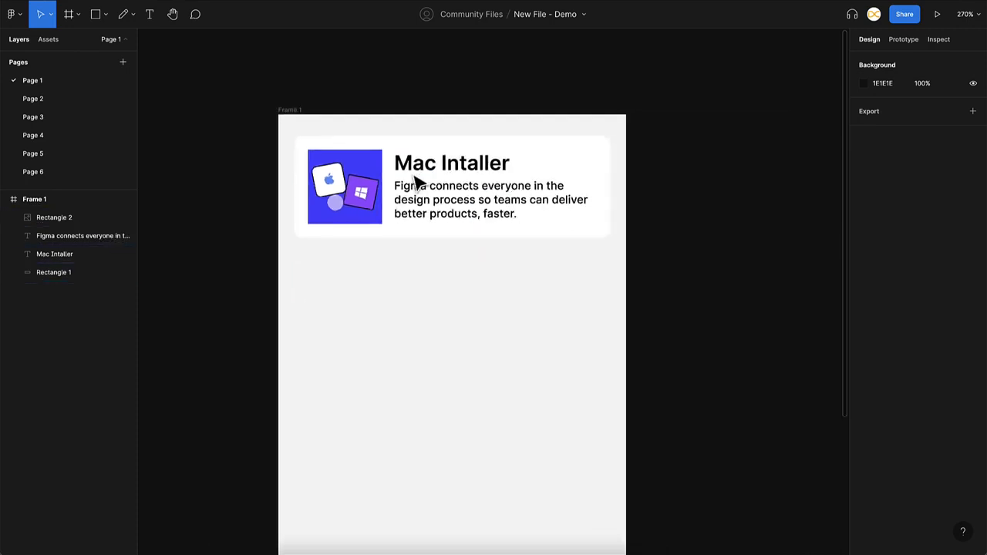
pyautogui.moveTo(673, 157); pyautogui.dragTo(347, 236)
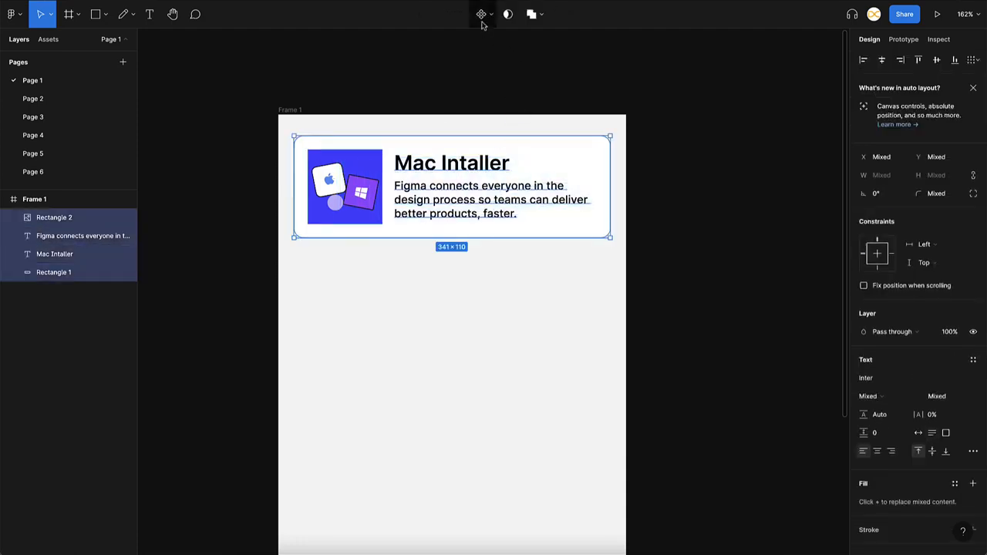
pyautogui.rightClick(475, 165)
pyautogui.moveTo(499, 405)
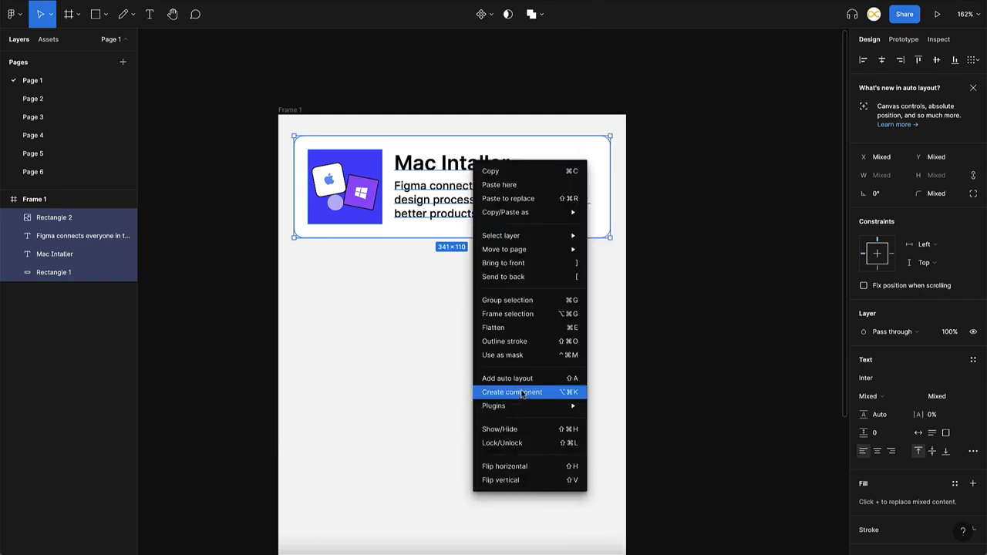
pyautogui.click(481, 15)
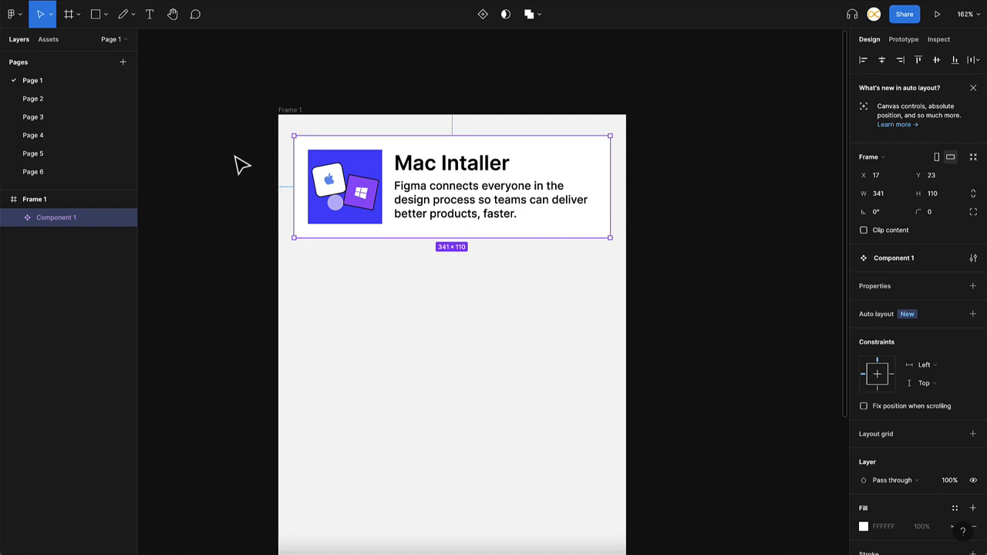
# Find the card in Frame 1's local components and place an instance below the original at X 17, Y 143.
pyautogui.click(49, 40)
pyautogui.click(10, 104)
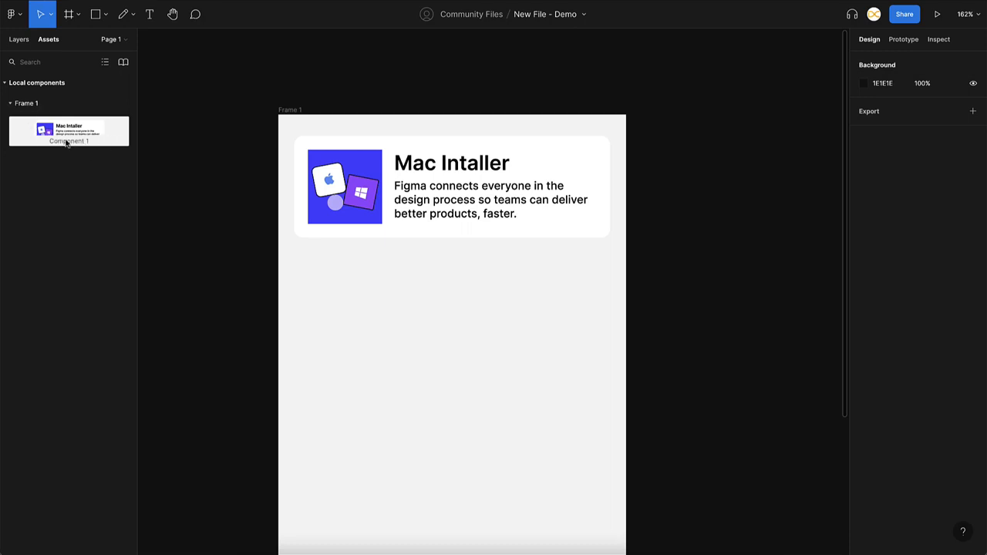
pyautogui.moveTo(54, 133); pyautogui.dragTo(383, 297)
# Place another instance of the card component below the second card, aligned with the others, and show the layer list.
pyautogui.scroll(-5, 383, 297)
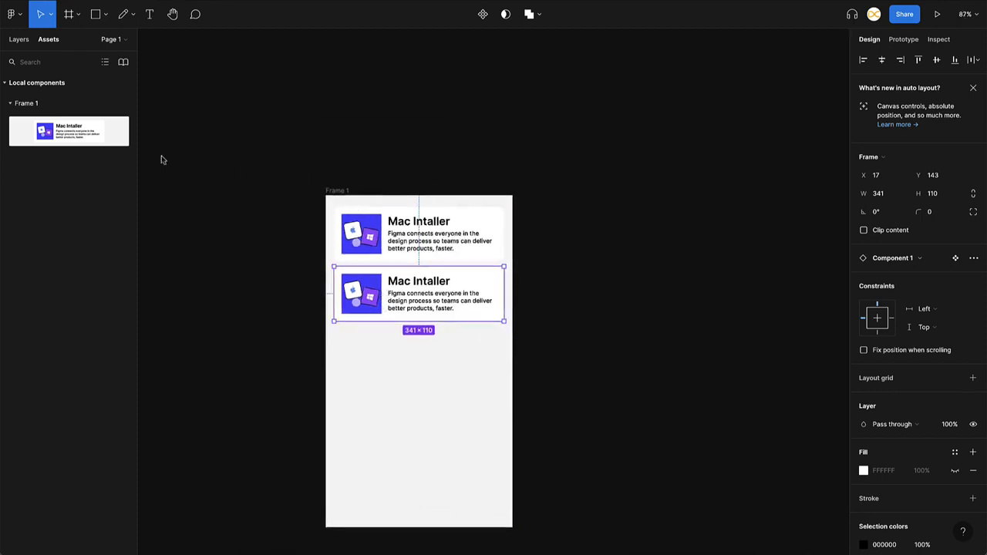
pyautogui.moveTo(54, 137); pyautogui.dragTo(363, 359)
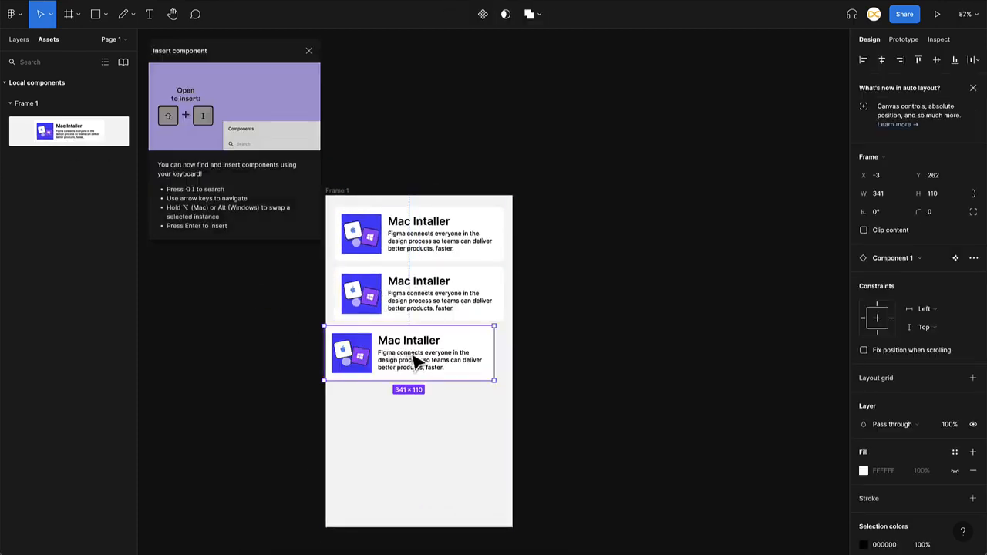
pyautogui.press('Escape')
pyautogui.scroll(5, 414, 363)
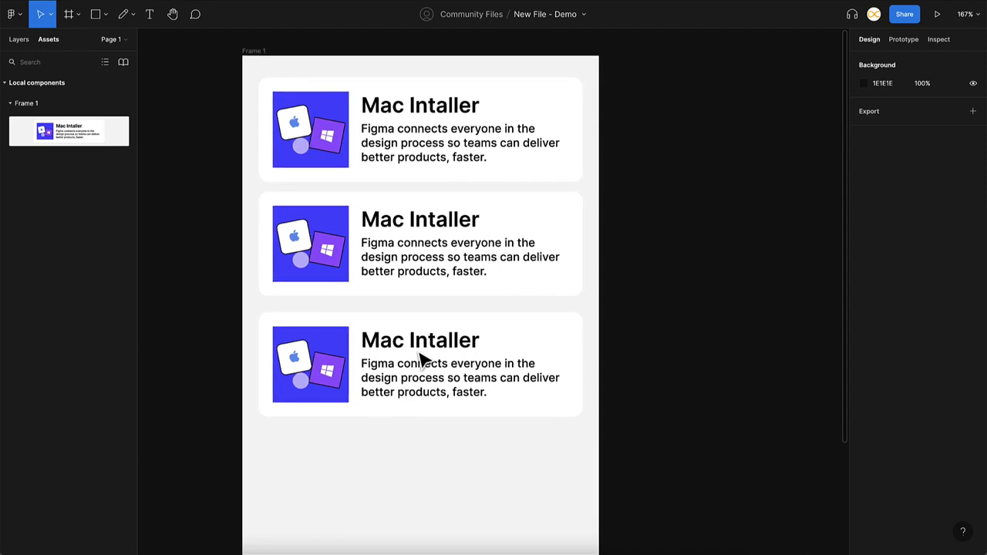
pyautogui.scroll(-2, 578, 203)
pyautogui.click(19, 40)
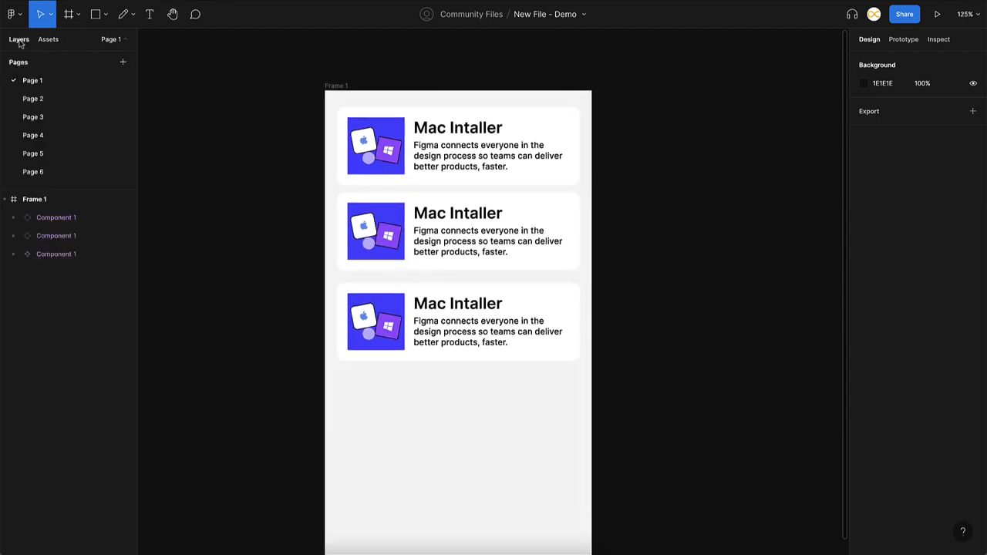
# Round the image in the main card component with a corner radius of 10, trying 20 in between.
pyautogui.click(498, 154)
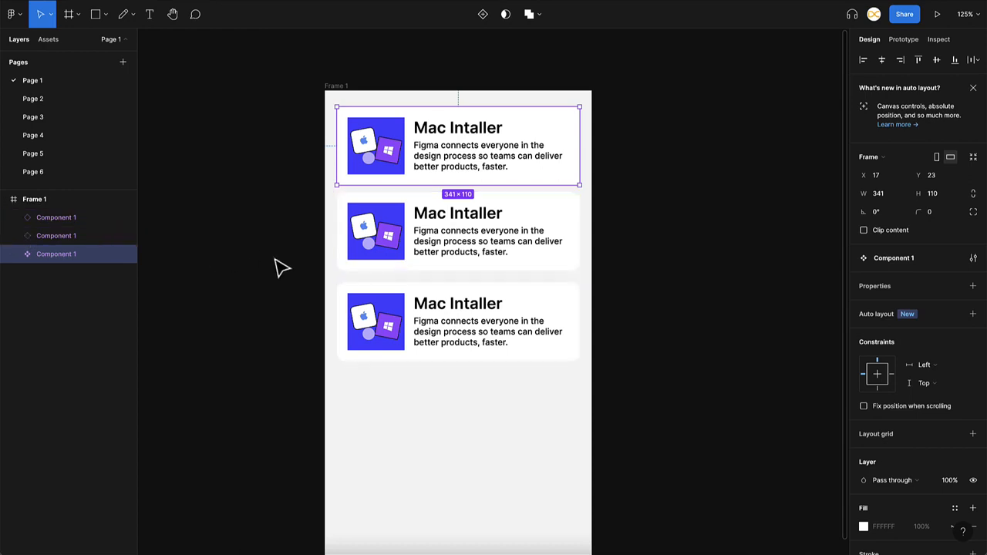
pyautogui.click(455, 152)
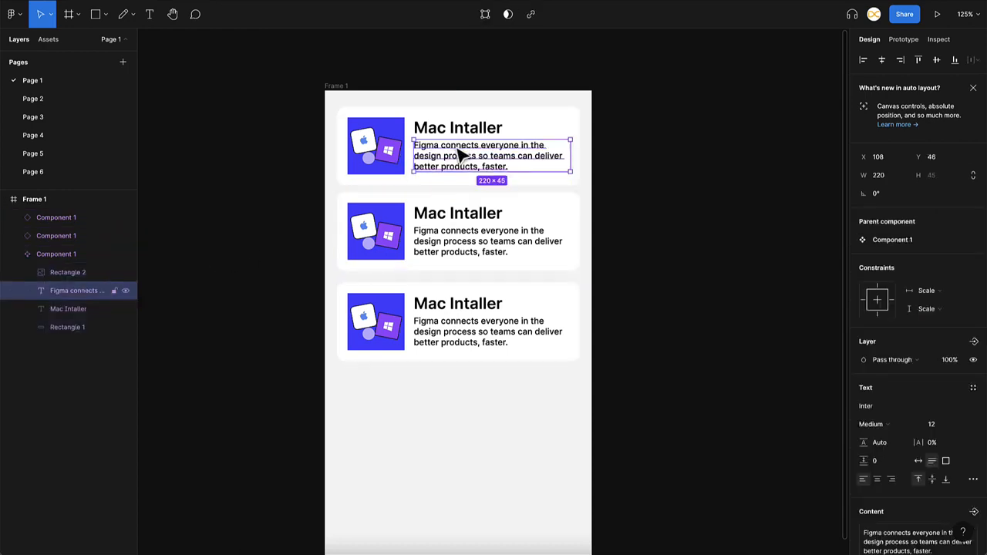
pyautogui.click(398, 160)
pyautogui.scroll(2, 398, 154)
pyautogui.click(930, 198)
pyautogui.write('10')
pyautogui.press('Return')
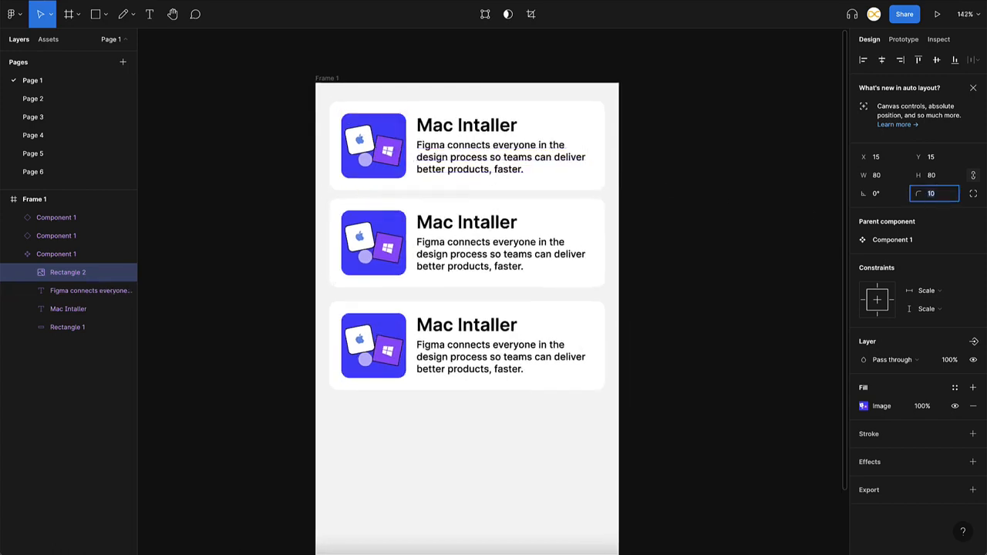
pyautogui.write('20')
pyautogui.press('Return')
pyautogui.write('10')
pyautogui.press('Return')
pyautogui.click(713, 205)
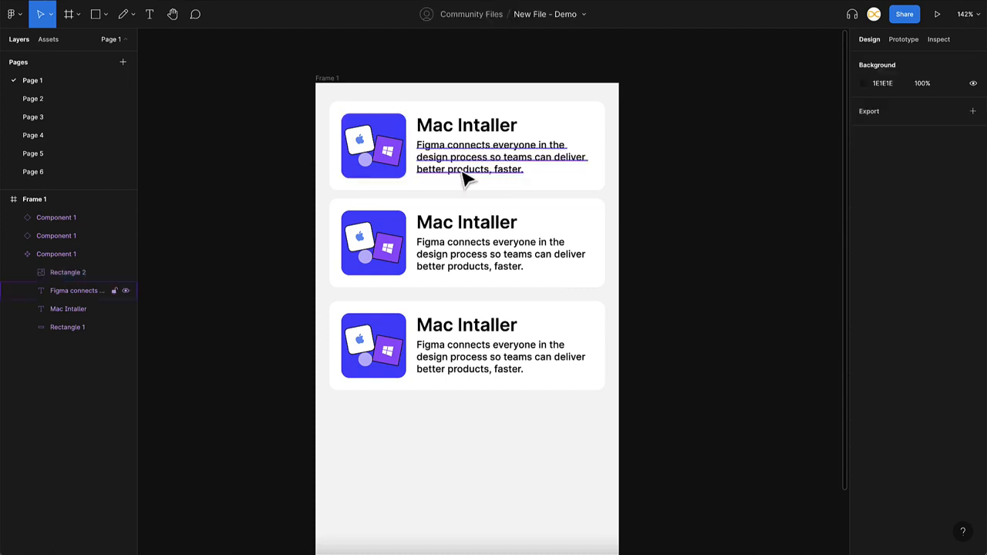
# Left-align the main card's title and description and move them together to X 111, beside the image.
pyautogui.keyDown('super'); pyautogui.click(467, 170); pyautogui.keyUp('super')
pyautogui.moveTo(455, 161); pyautogui.dragTo(523, 137)
pyautogui.doubleClick(462, 132)
pyautogui.press('Escape')
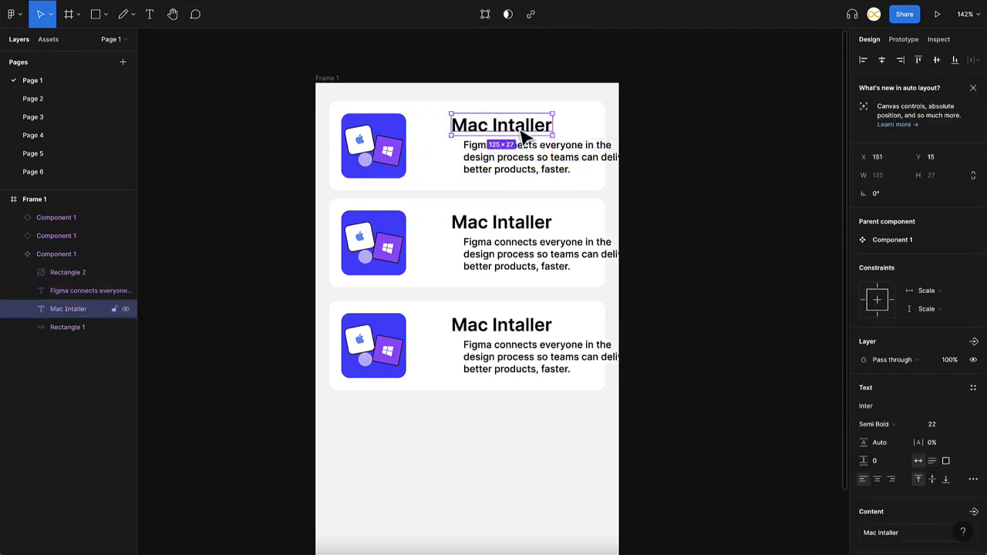
pyautogui.keyDown('shift'); pyautogui.click(521, 160); pyautogui.keyUp('shift')
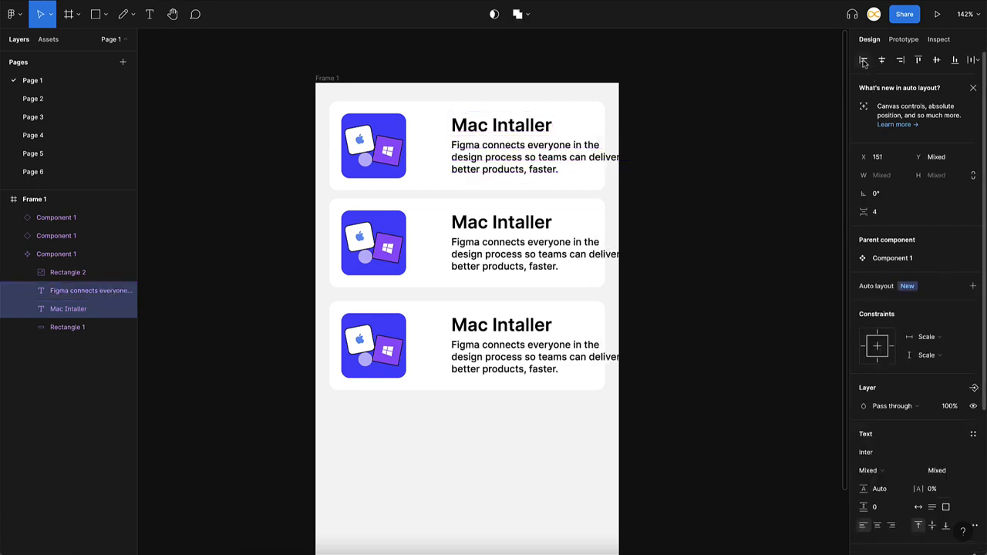
pyautogui.moveTo(509, 154); pyautogui.dragTo(477, 155)
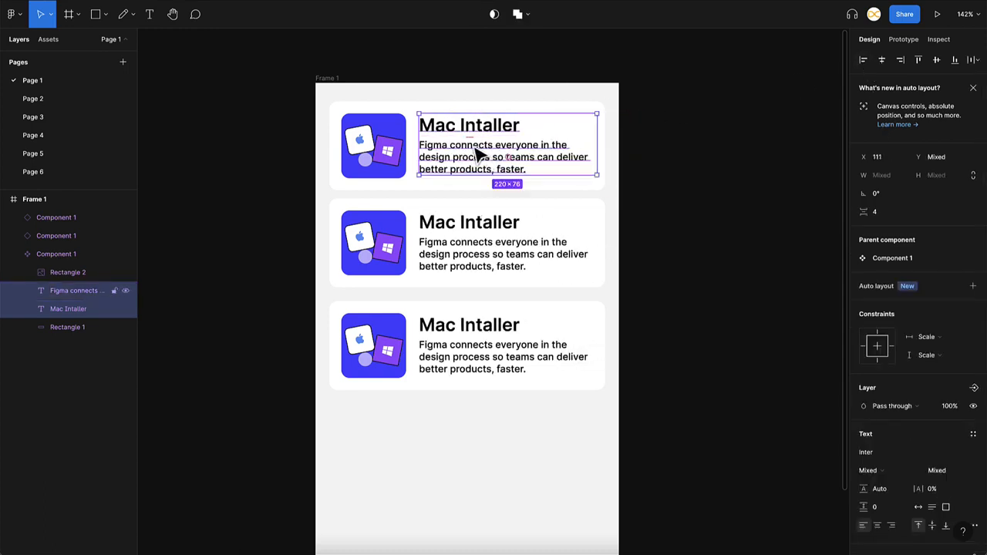
pyautogui.click(674, 176)
# Select all three cards in Frame 1 and distribute their vertical spacing evenly.
pyautogui.scroll(-5, 674, 177)
pyautogui.scroll(3, 672, 171)
pyautogui.scroll(-1, 672, 171)
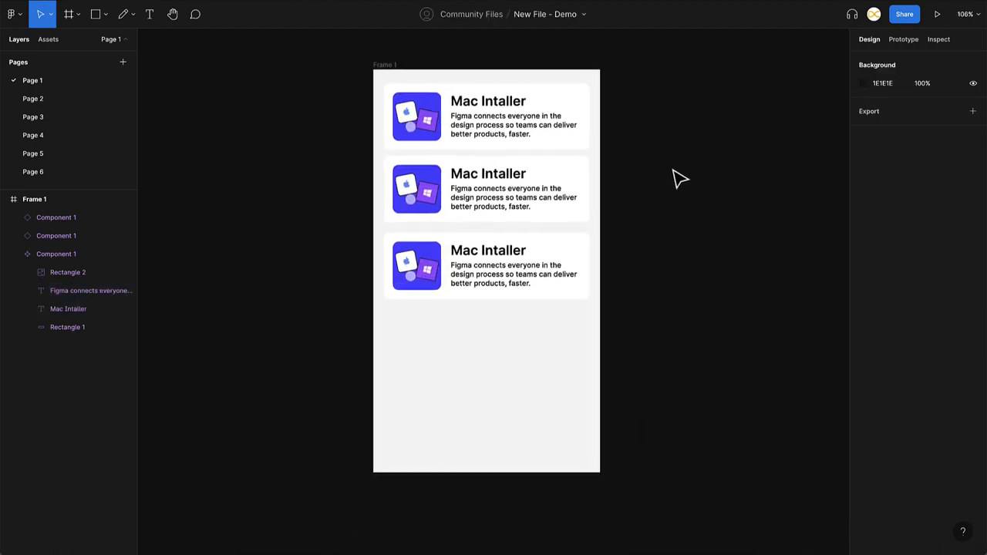
pyautogui.moveTo(673, 128); pyautogui.dragTo(412, 346)
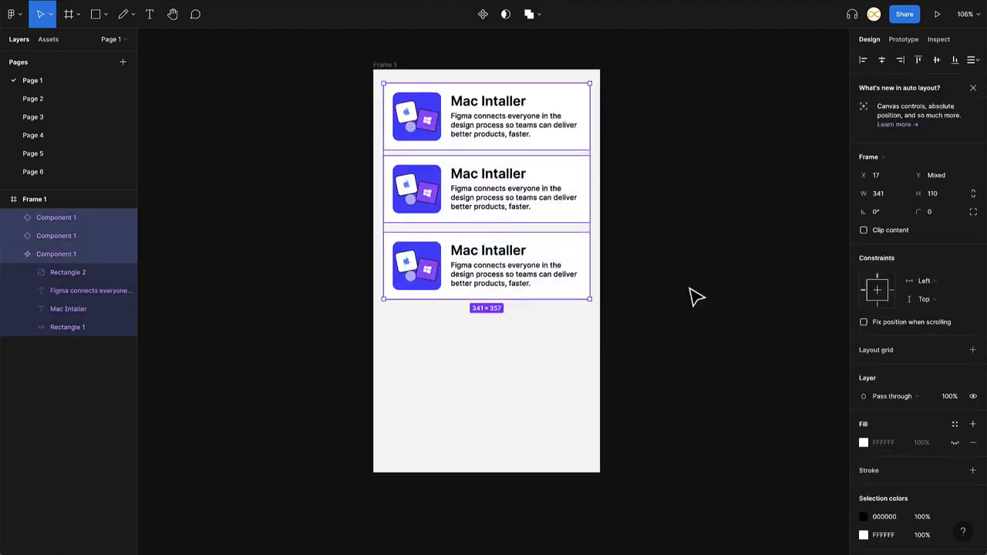
pyautogui.click(973, 66)
pyautogui.click(879, 82)
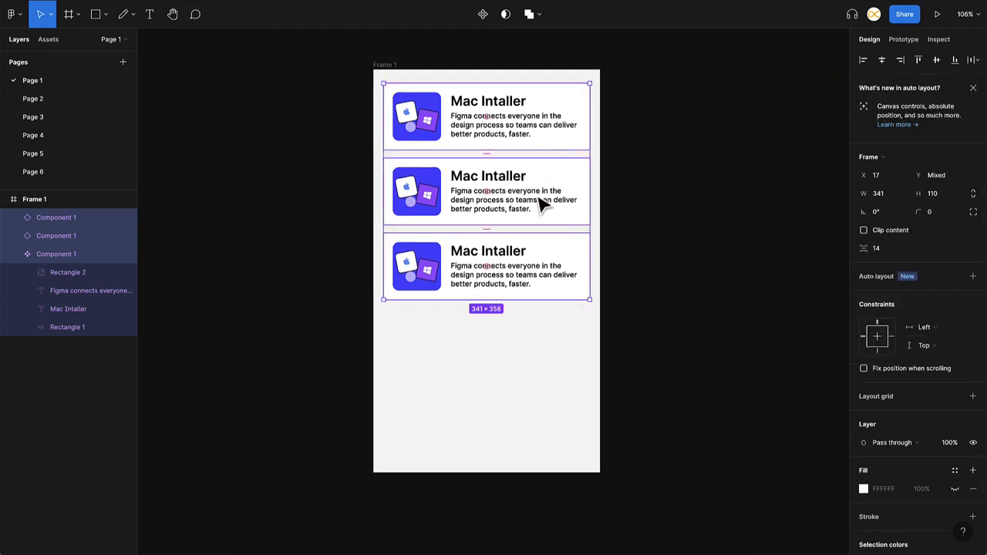
# Try larger vertical spacing between the three cards and restore it to 14.
pyautogui.click(883, 254)
pyautogui.hotkey('shift', 'Up')
pyautogui.hotkey('shift', 'Up')
pyautogui.hotkey('shift', 'Down')
pyautogui.hotkey('shift', 'Down')
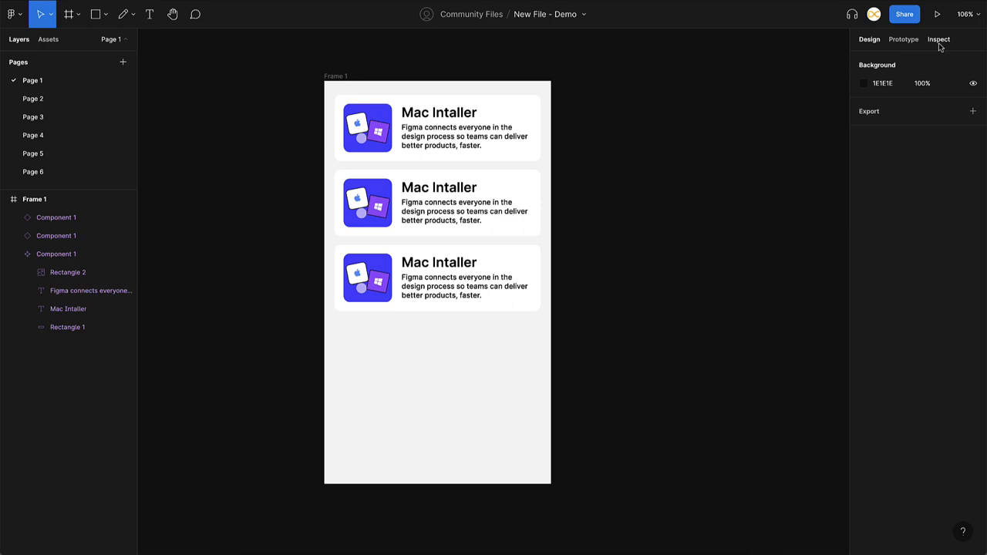
# Duplicate Frame 1 with its three cards.
pyautogui.click(339, 88)
pyautogui.hotkey('ctrl', 'd')
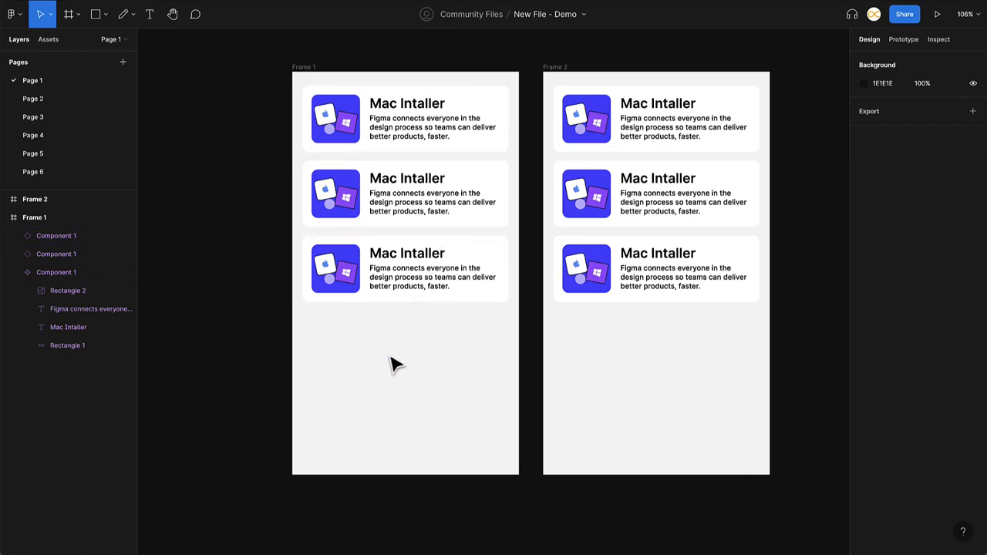
pyautogui.press('t')
pyautogui.moveTo(331, 352); pyautogui.dragTo(532, 423)
pyautogui.press('Escape')
# Draw a 290 × 60 rectangle below the cards in Frame 1 and fill it with blue 0052F1.
pyautogui.click(96, 14)
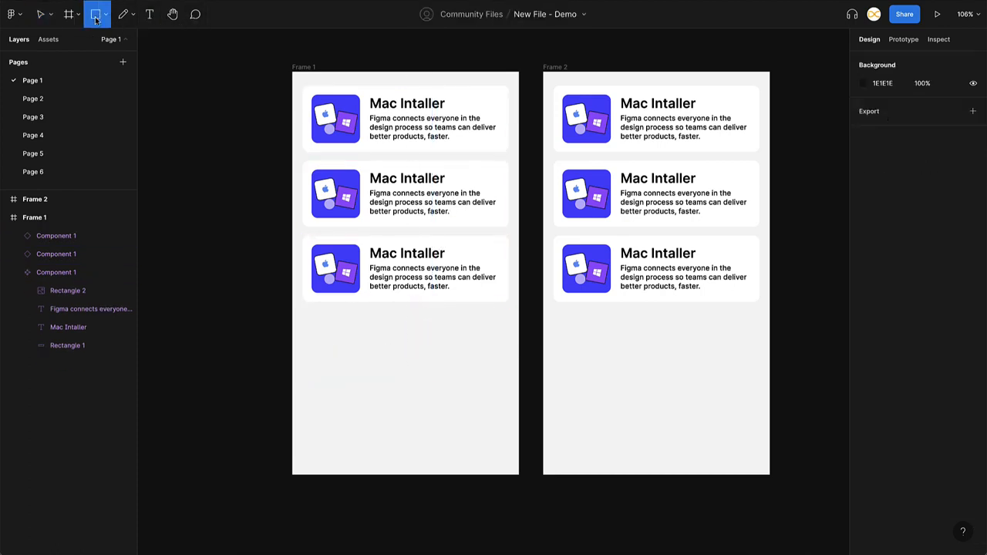
pyautogui.moveTo(320, 330); pyautogui.dragTo(496, 366)
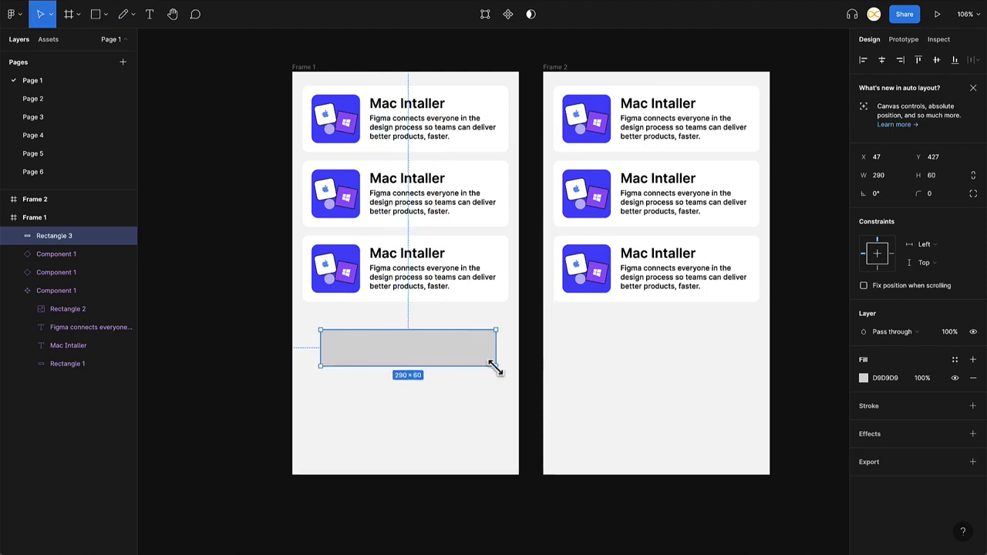
pyautogui.click(863, 377)
pyautogui.click(800, 372)
pyautogui.click(802, 420)
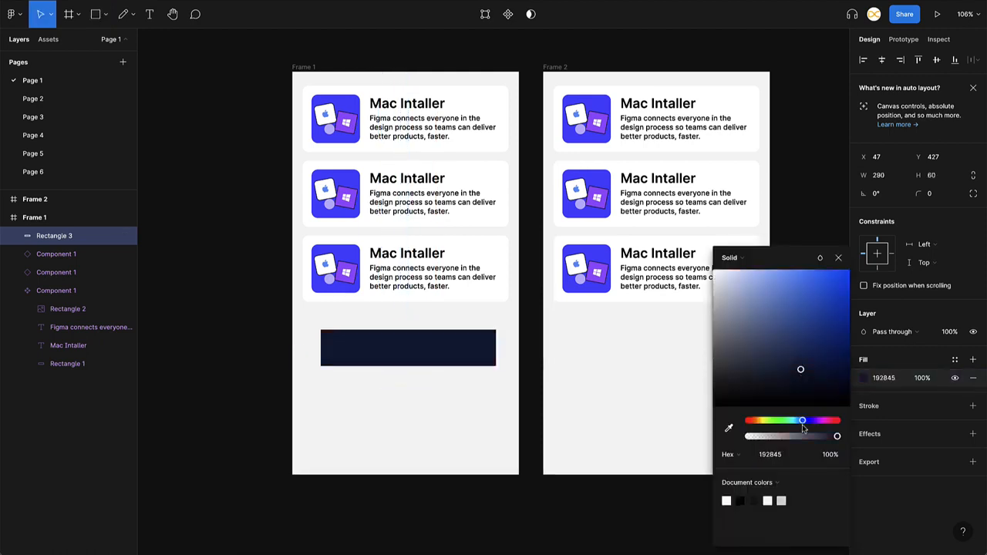
pyautogui.click(845, 278)
# Set the blue rectangle's corner radius to 10.
pyautogui.click(939, 197)
pyautogui.write('10')
pyautogui.press('Return')
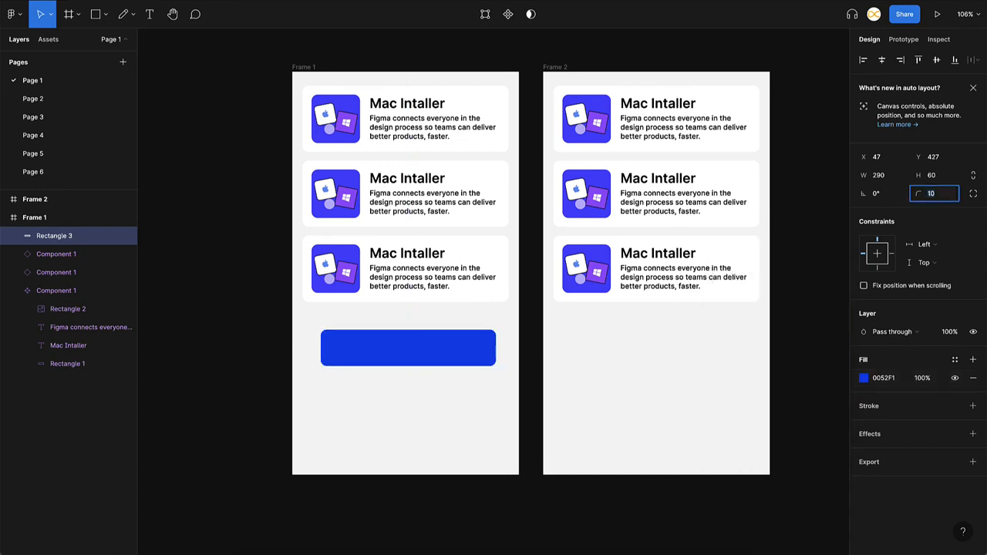
# Add the white text "Open App" on the blue rectangle.
pyautogui.click(385, 353)
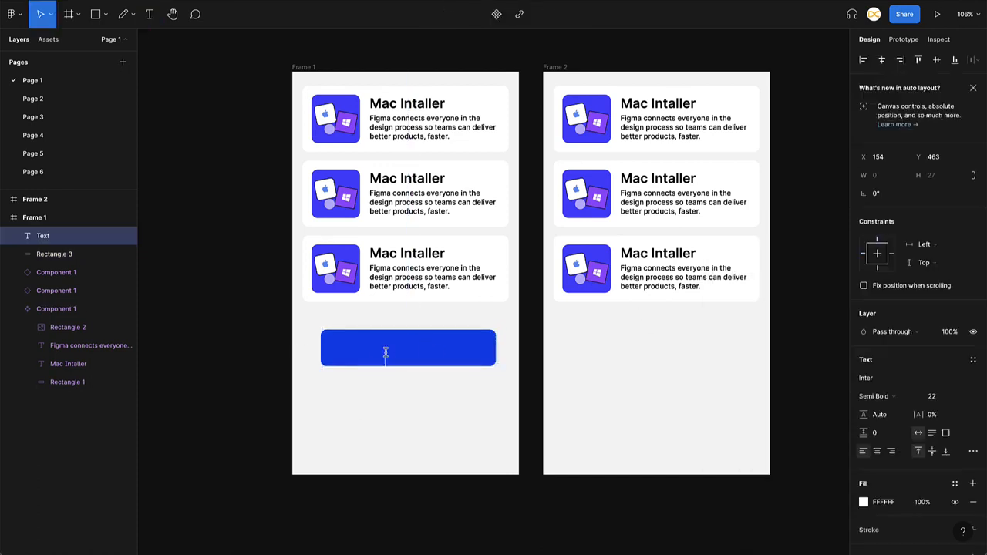
pyautogui.write('Open App')
pyautogui.click(393, 403)
# Center the "Open App" text and the blue rectangle on each other horizontally and vertically, and group them.
pyautogui.click(410, 360)
pyautogui.keyDown('shift'); pyautogui.click(460, 346); pyautogui.keyUp('shift')
pyautogui.click(882, 61)
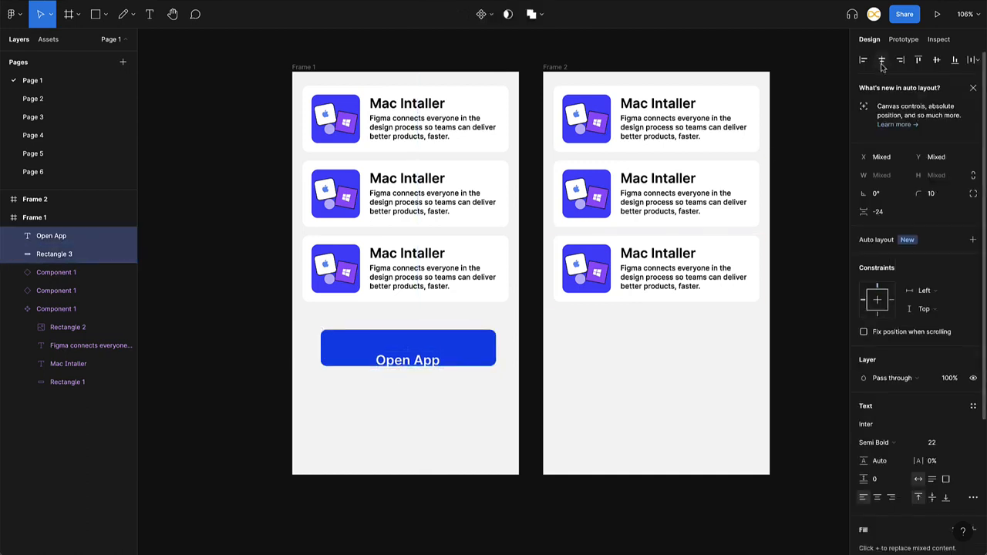
pyautogui.click(935, 60)
pyautogui.hotkey('ctrl', 'g')
pyautogui.click(410, 408)
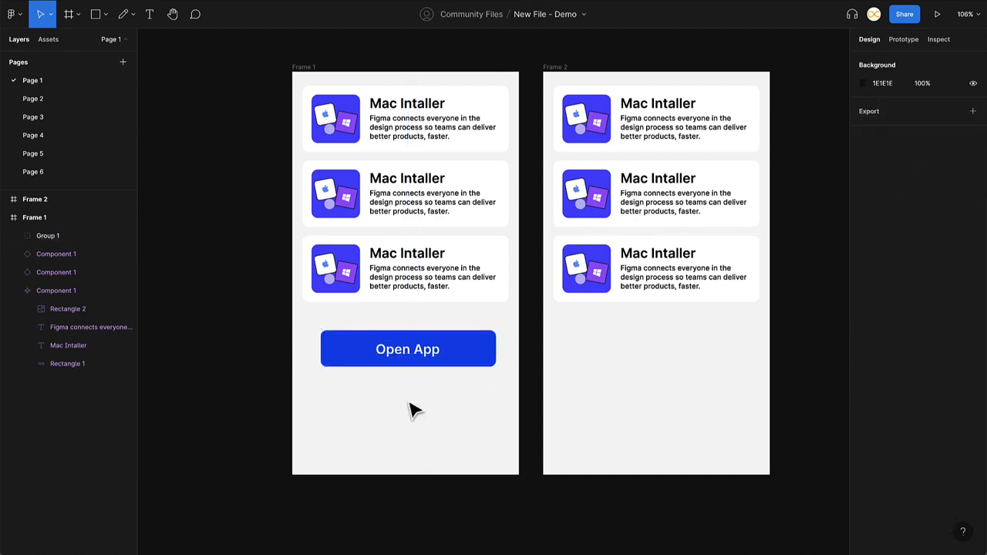
# Delete the three cards from Frame 1, leaving only the Open App button.
pyautogui.click(429, 352)
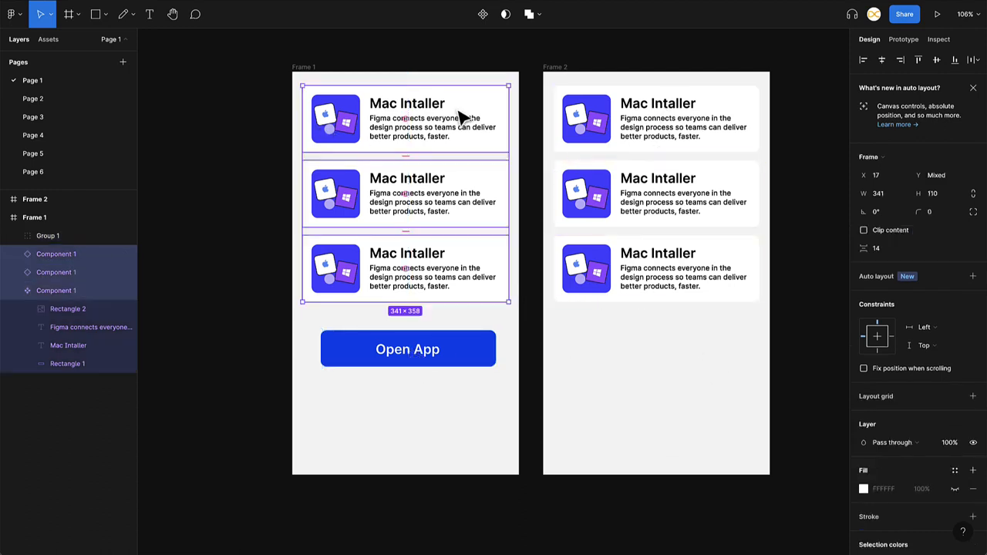
pyautogui.press('Delete')
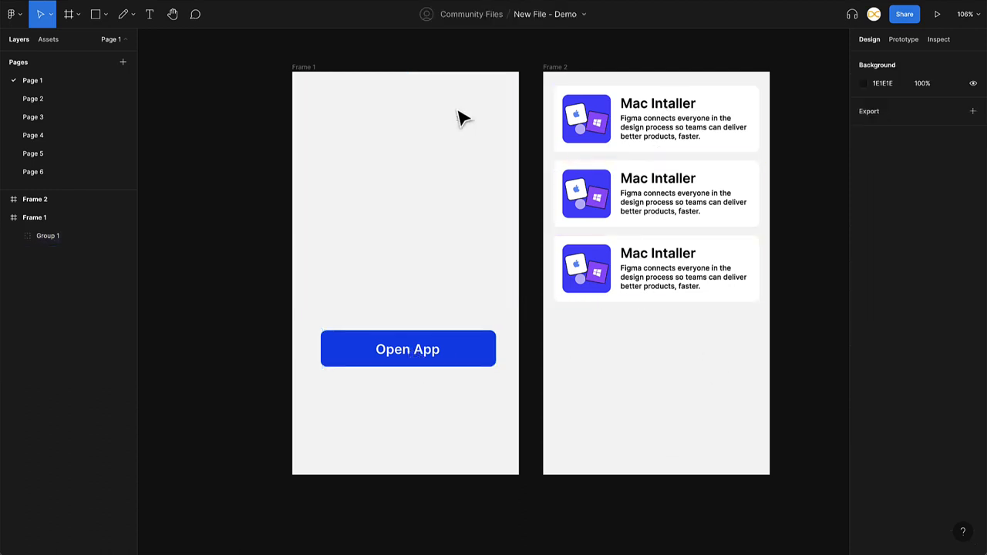
# Create a prototype connection from the Open App button to Frame 2 with an On tap trigger.
pyautogui.click(311, 70)
pyautogui.click(903, 40)
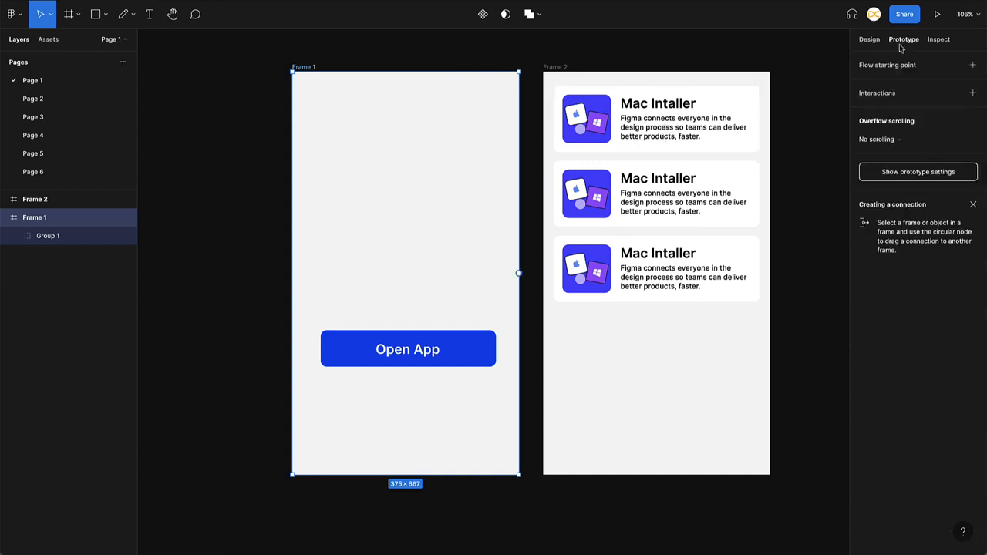
pyautogui.click(471, 359)
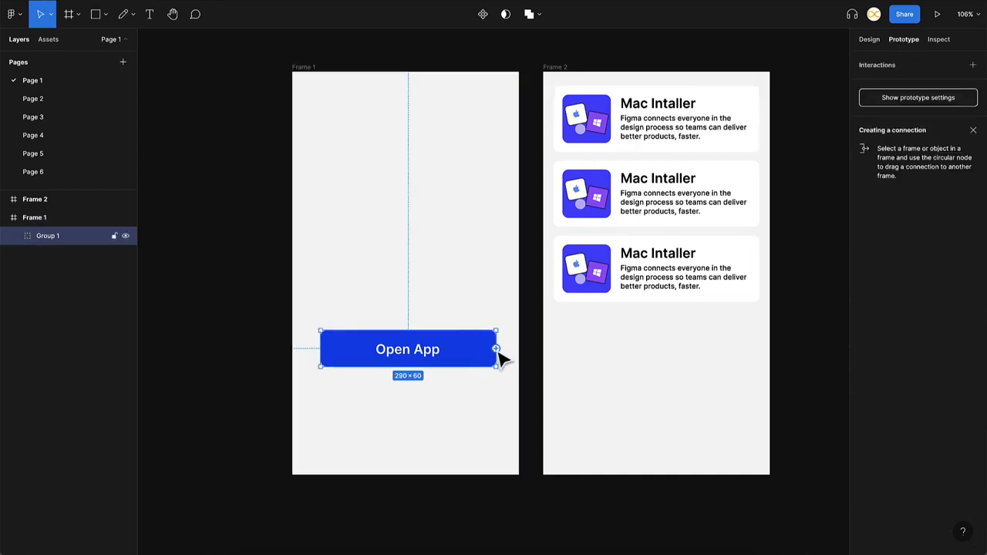
pyautogui.moveTo(496, 349); pyautogui.dragTo(554, 277)
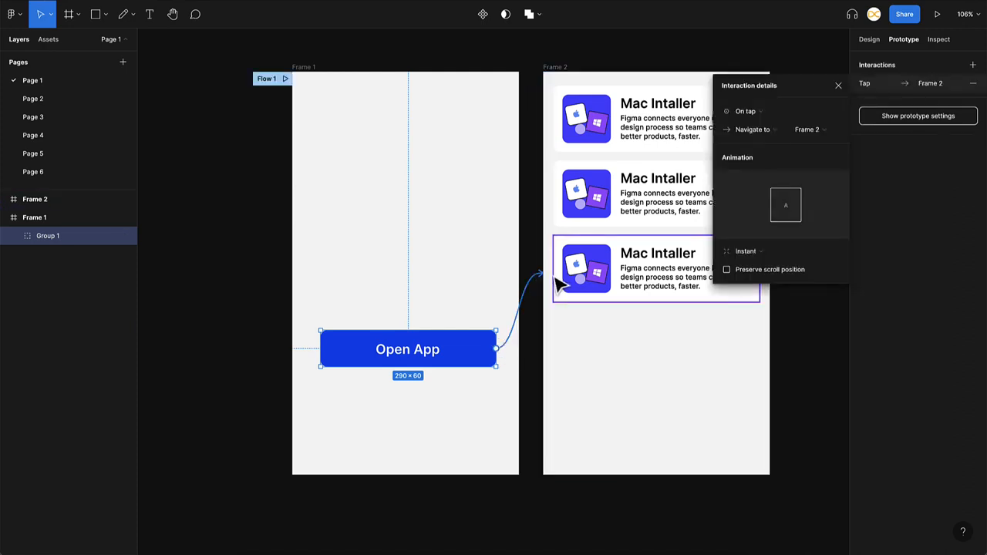
pyautogui.click(751, 114)
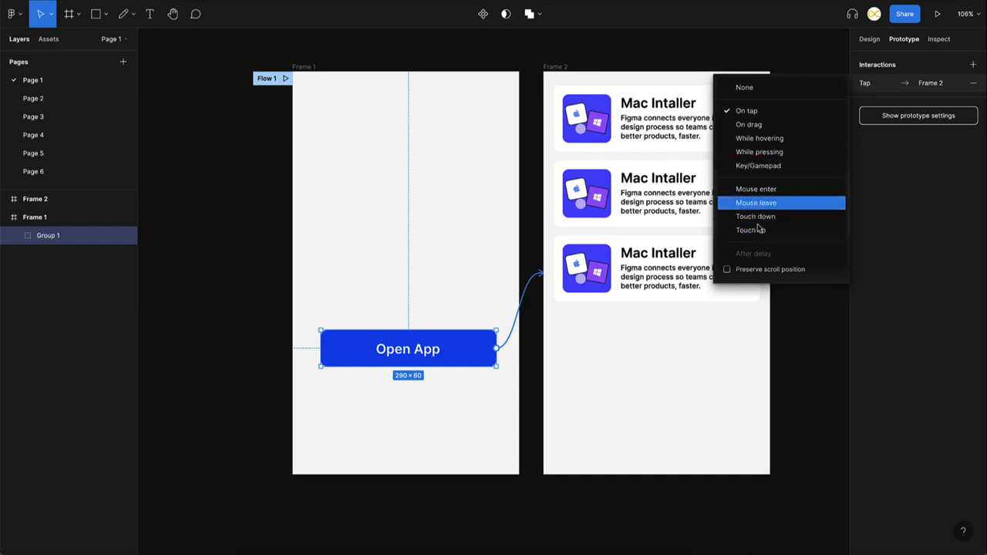
pyautogui.click(763, 113)
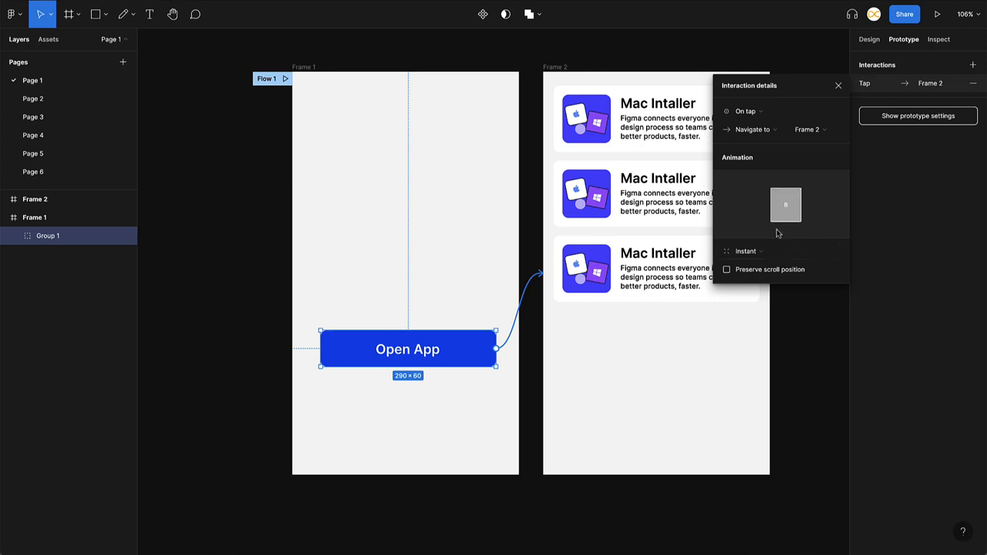
# Run the prototype preview and test the Open App button.
pyautogui.click(938, 15)
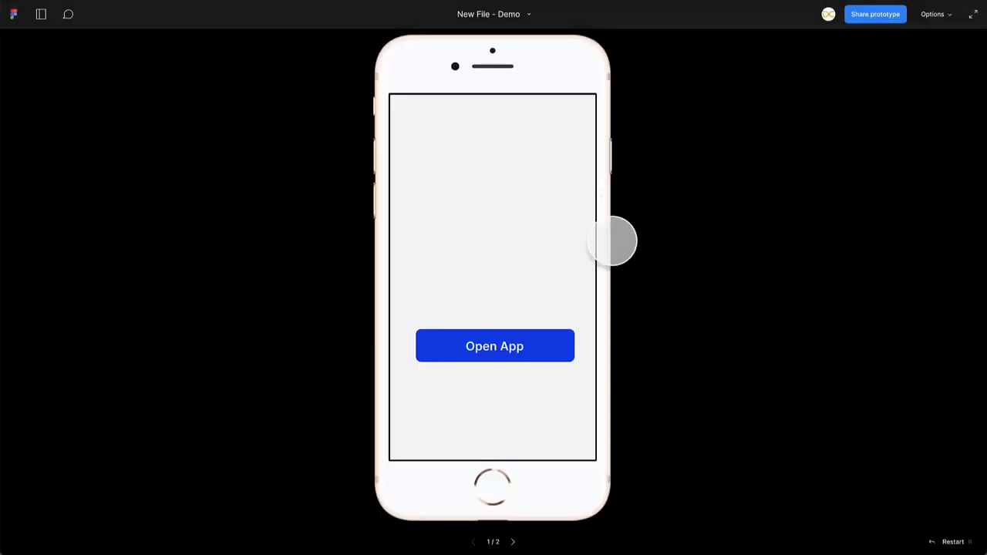
pyautogui.click(545, 351)
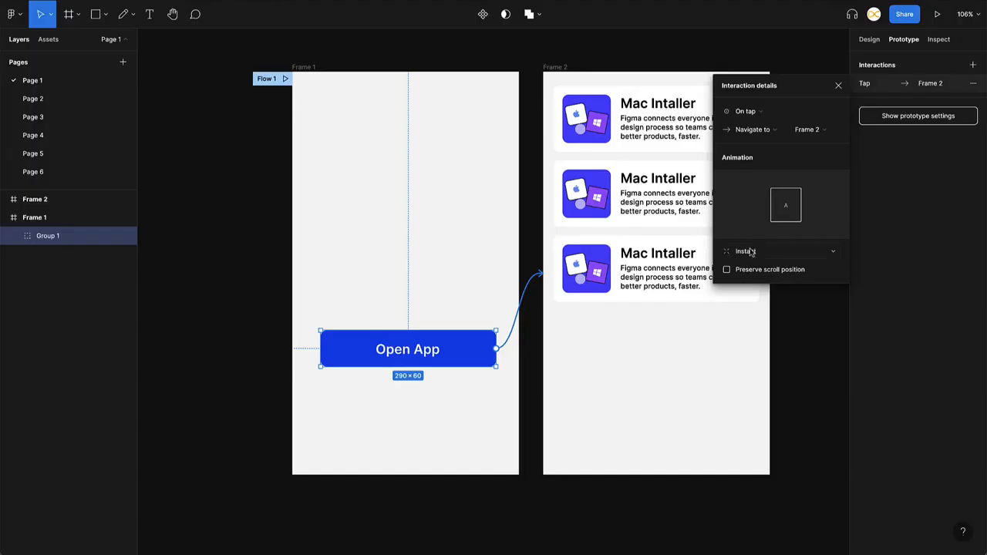
# Change the interaction's animation to Dissolve with a duration of 1000 ms.
pyautogui.click(759, 252)
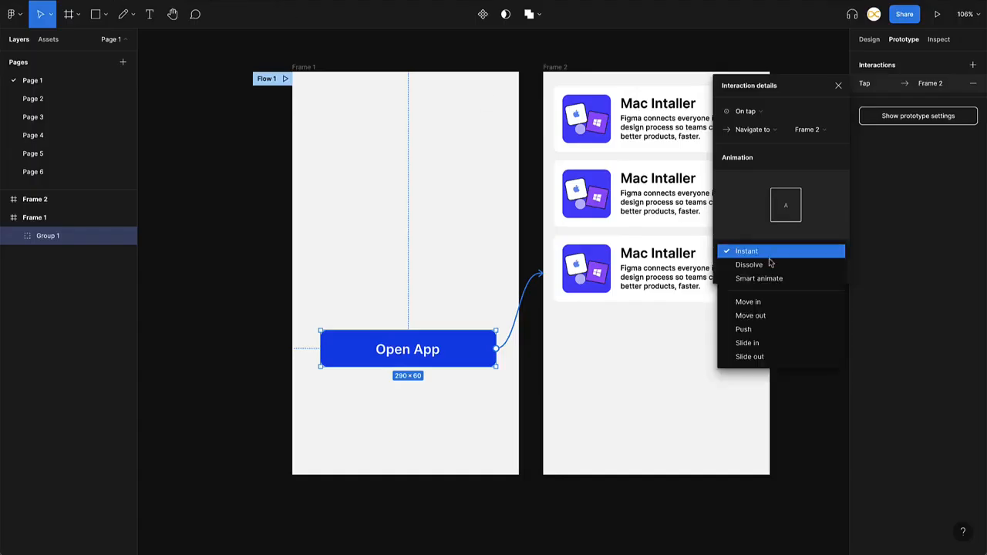
pyautogui.click(770, 265)
pyautogui.click(807, 289)
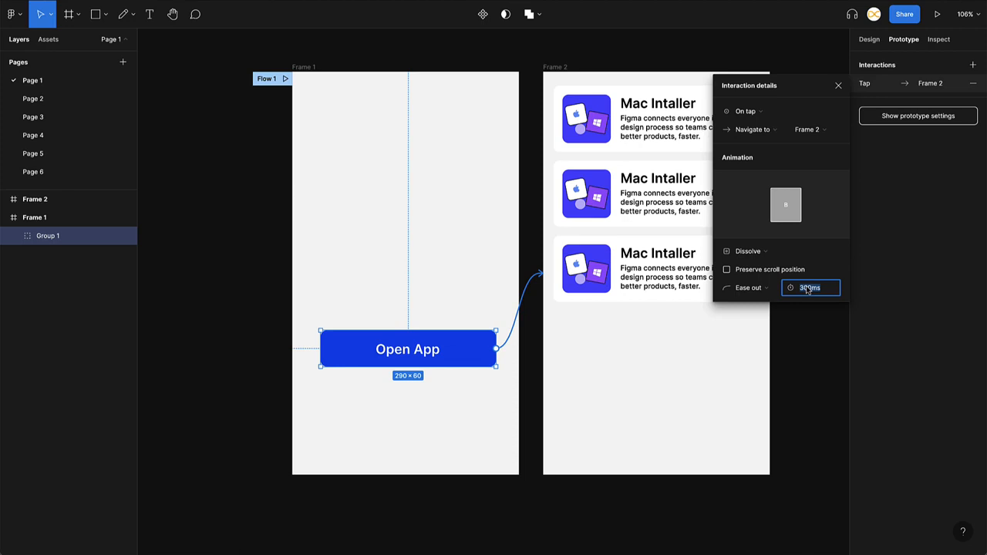
pyautogui.write('1000')
pyautogui.press('Return')
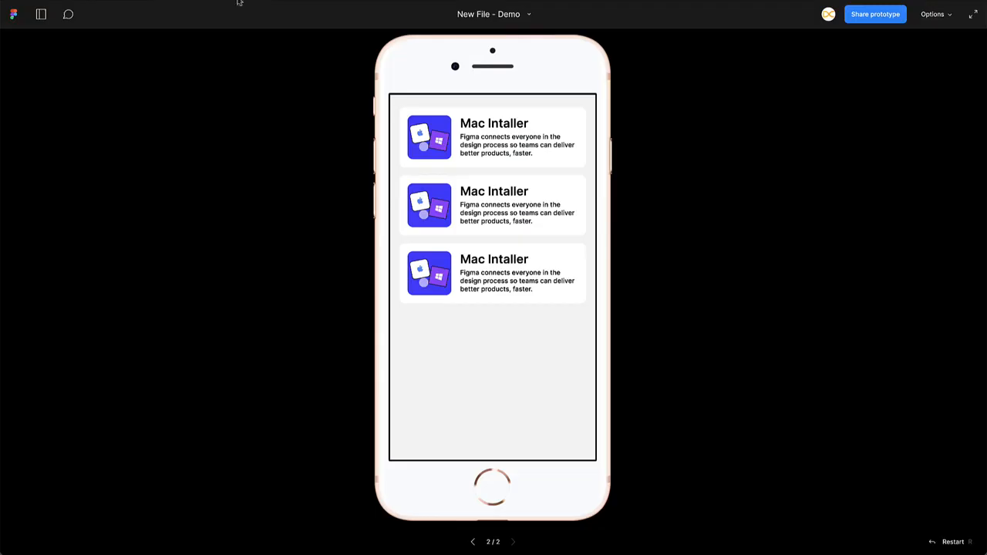
# Replay the Open App transition in the prototype preview and return to the design file.
pyautogui.click(508, 319)
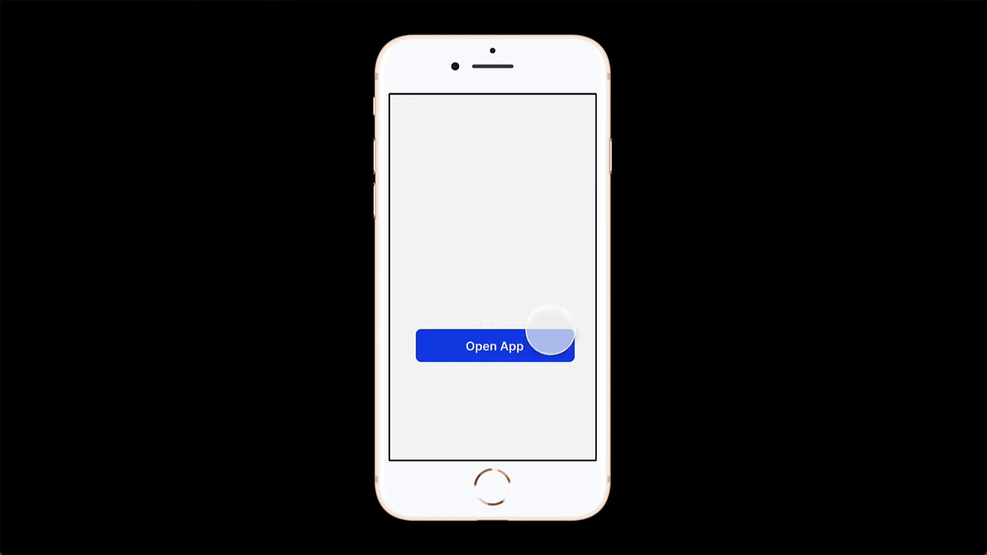
pyautogui.click(533, 353)
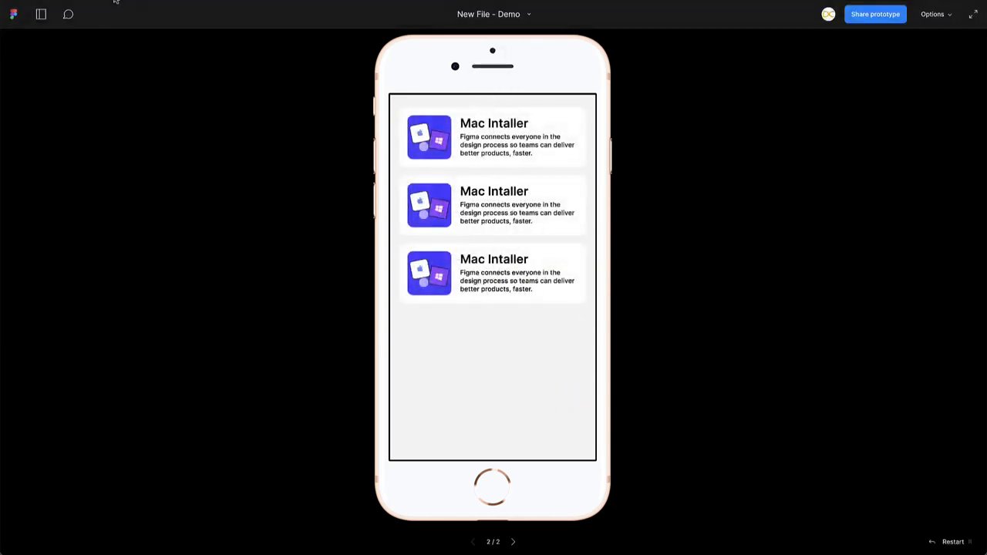
pyautogui.click(116, 0)
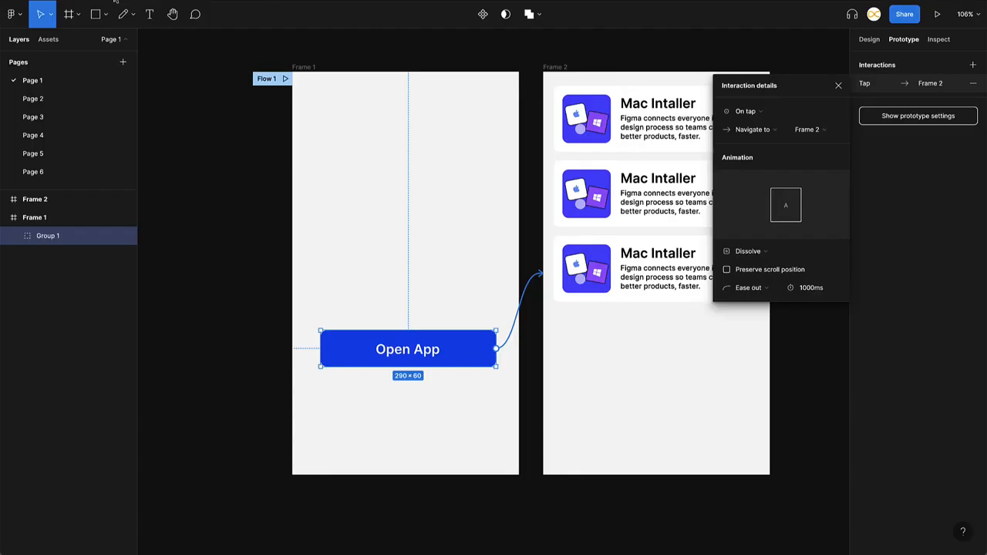
pyautogui.click(761, 257)
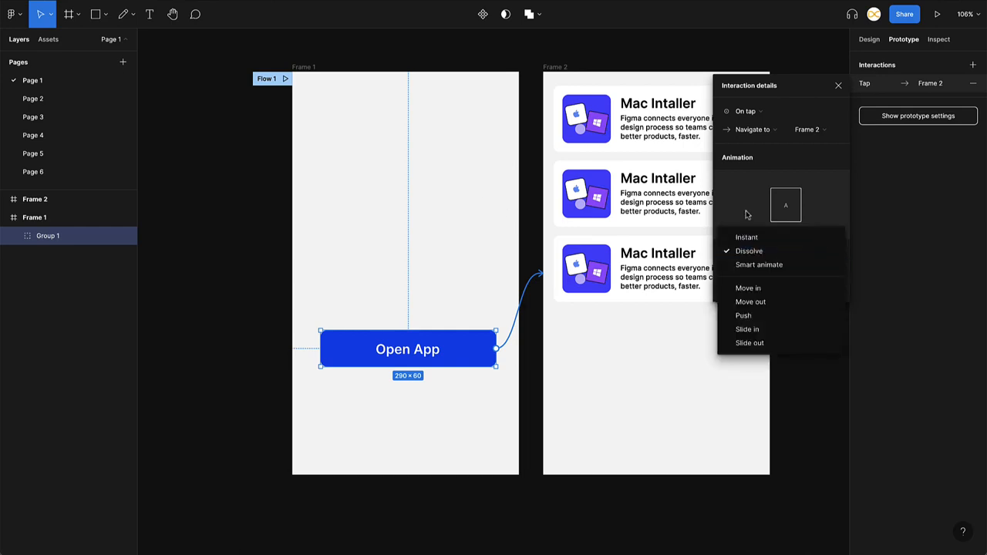
pyautogui.click(745, 214)
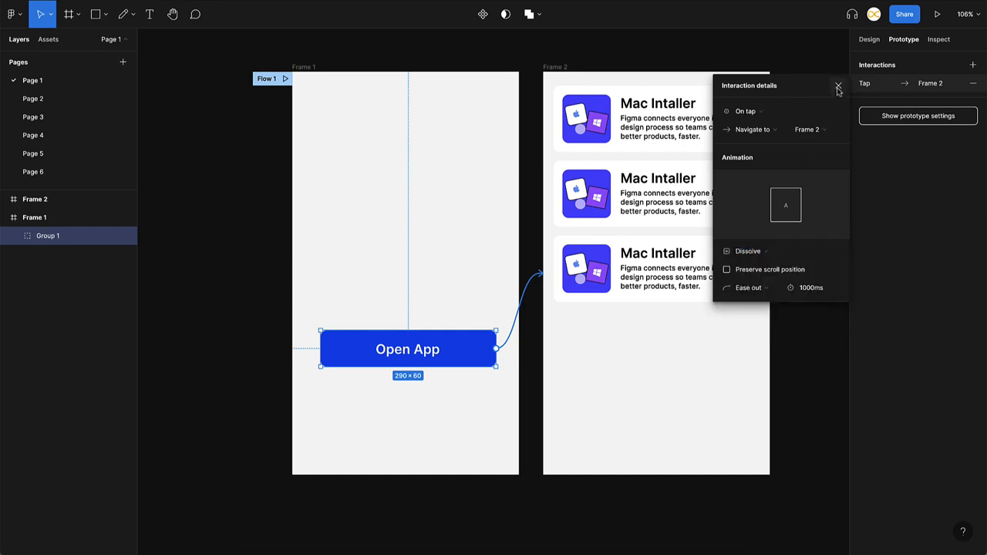
pyautogui.click(838, 86)
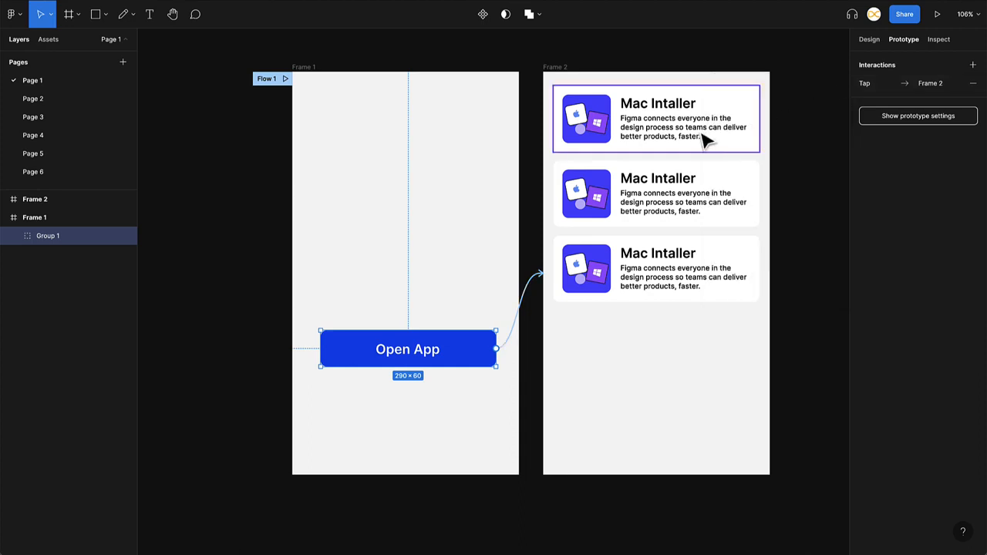
# Copy the three Mac Intaller cards from Frame 2 and paste them into Frame 1.
pyautogui.click(700, 116)
pyautogui.keyDown('shift'); pyautogui.click(689, 193); pyautogui.keyUp('shift')
pyautogui.keyDown('shift'); pyautogui.click(675, 274); pyautogui.keyUp('shift')
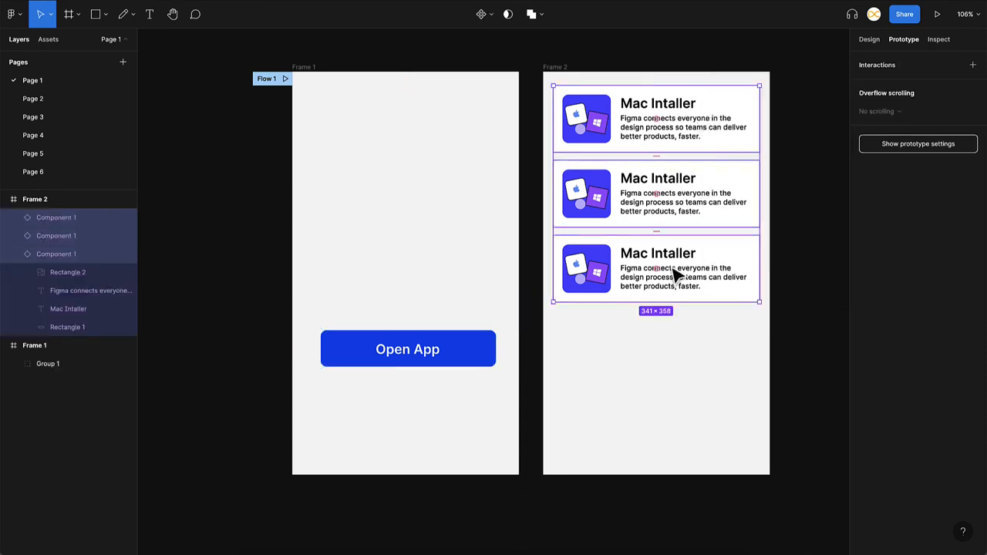
pyautogui.hotkey('ctrl', 'c')
pyautogui.click(308, 77)
pyautogui.hotkey('ctrl', 'v')
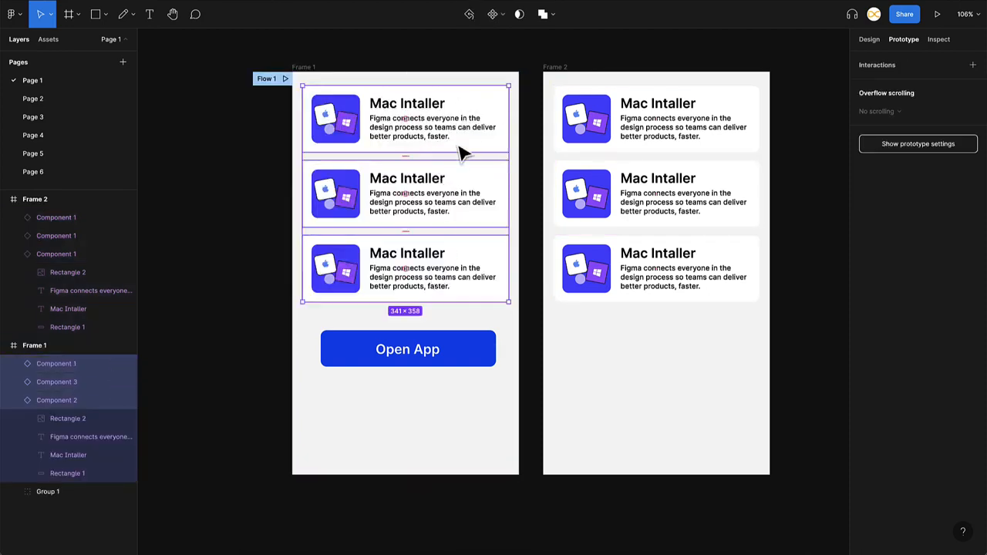
# Move the three pasted cards down over the Open App button in Frame 1 and set their layer opacity to 0%.
pyautogui.moveTo(469, 163); pyautogui.dragTo(465, 300)
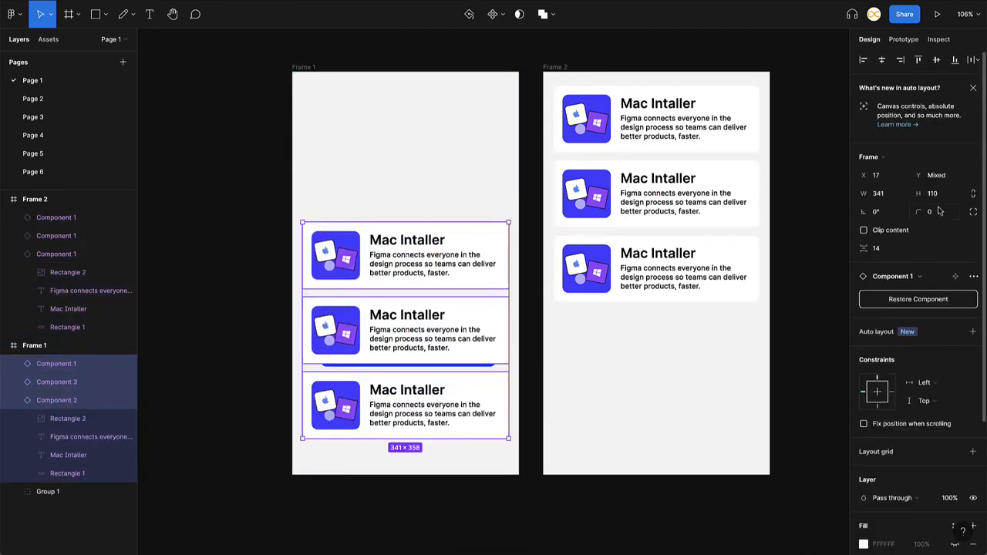
pyautogui.click(950, 498)
pyautogui.write('0')
pyautogui.press('Return')
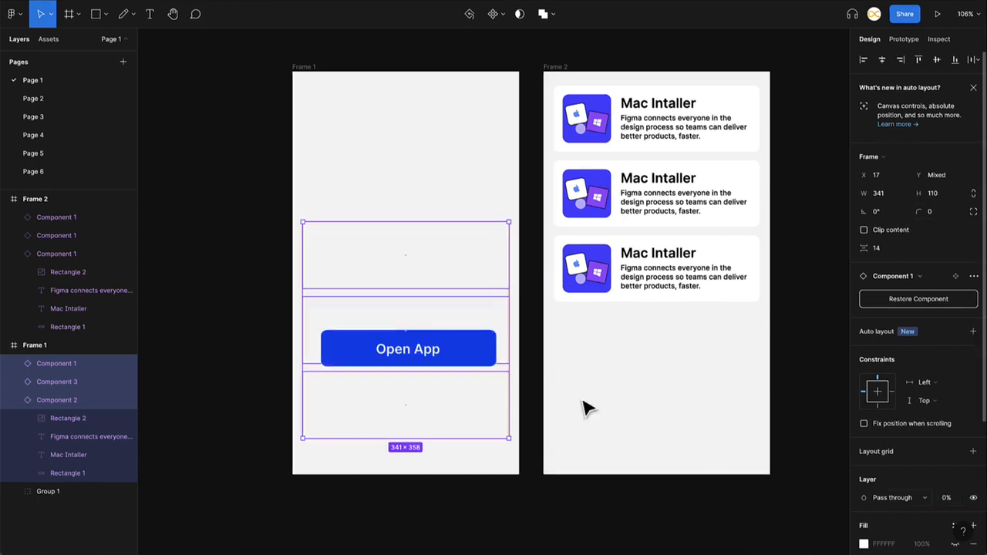
# Change the animation of the Open App button's interaction with Frame 2 to Smart animate.
pyautogui.click(312, 68)
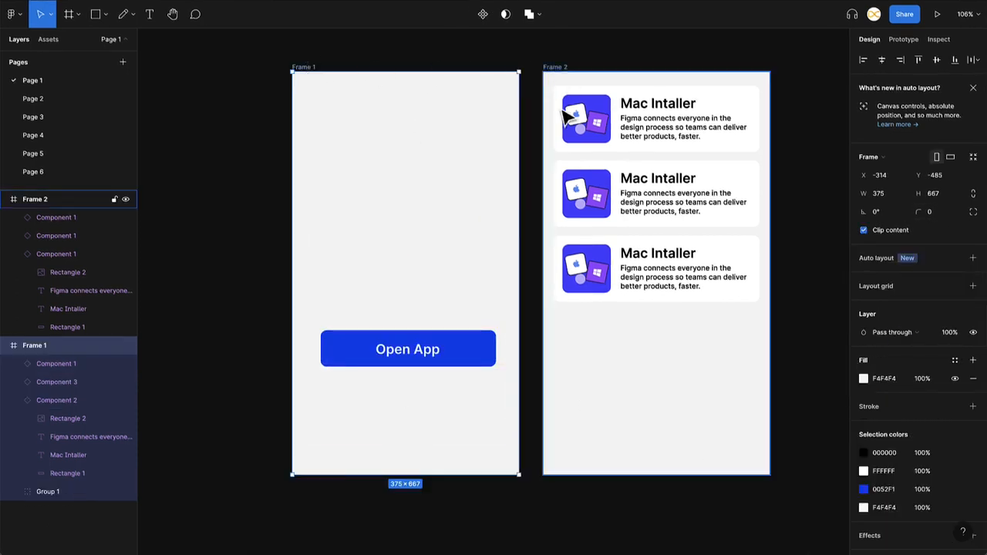
pyautogui.click(482, 361)
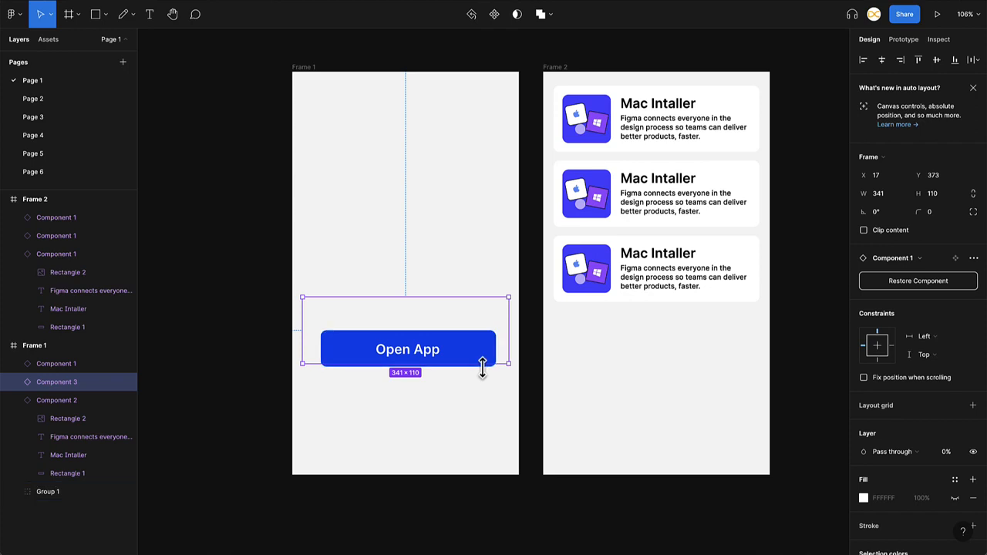
pyautogui.click(484, 366)
pyautogui.click(902, 39)
pyautogui.click(543, 281)
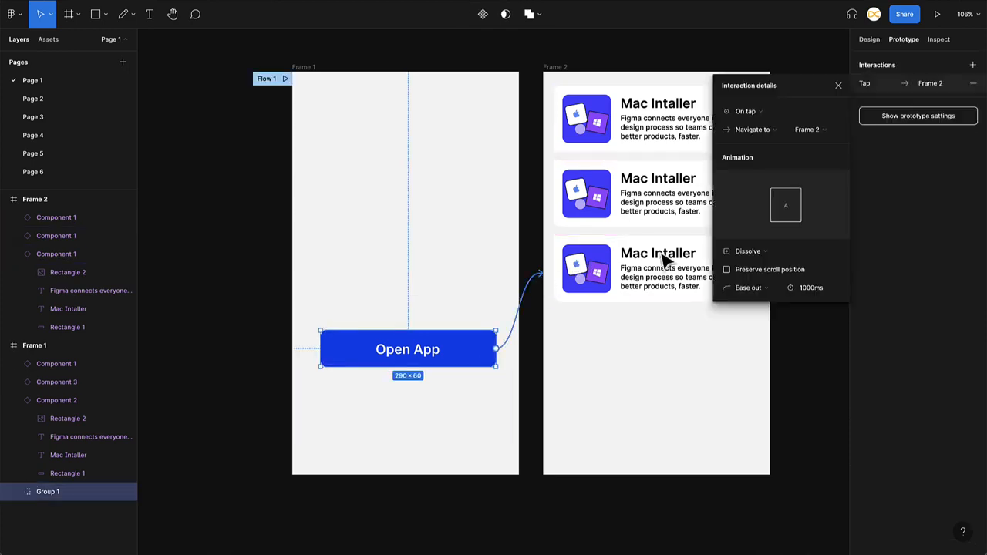
pyautogui.click(767, 252)
pyautogui.click(763, 265)
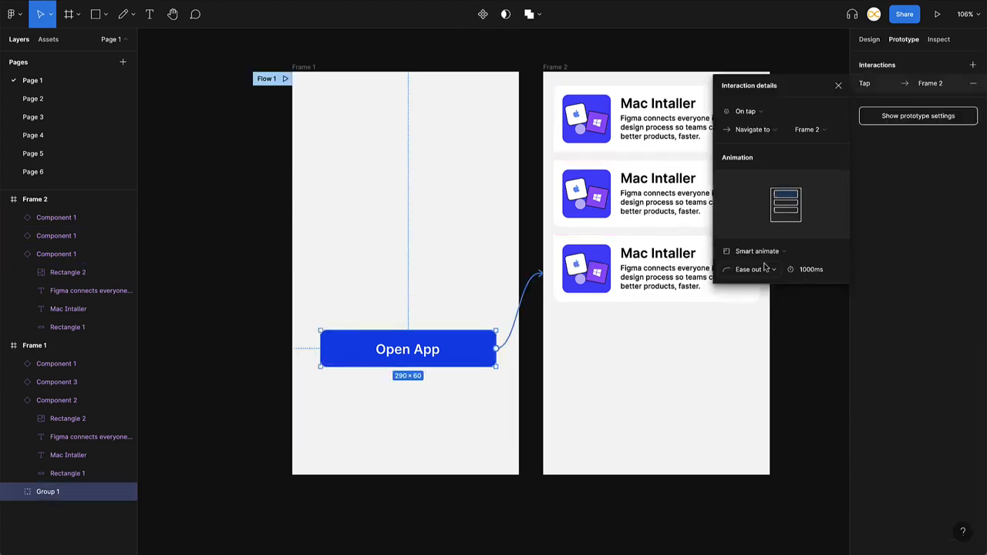
pyautogui.click(814, 71)
# Test the Open App button's transition in the prototype preview and return to the design file.
pyautogui.hotkey('ctrl', 'Tab')
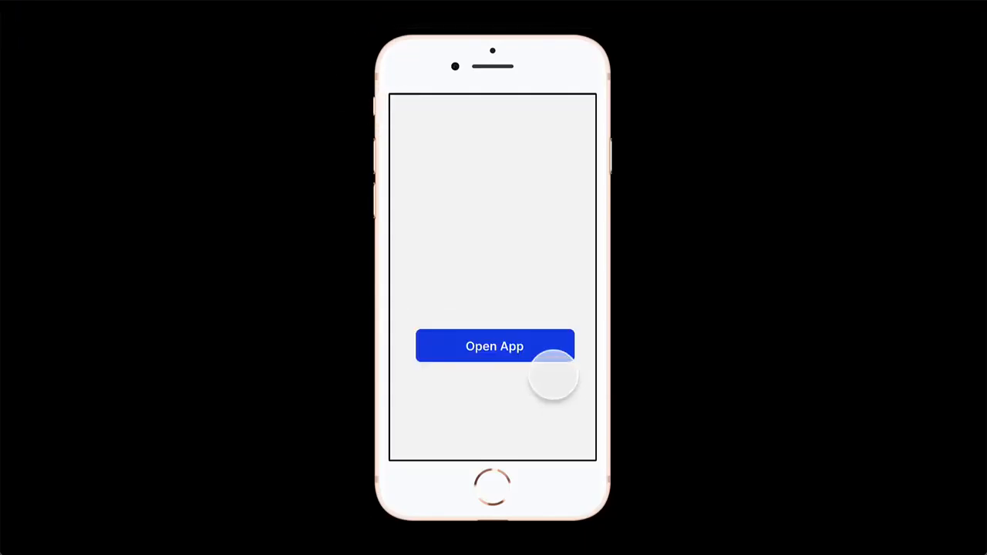
pyautogui.click(549, 347)
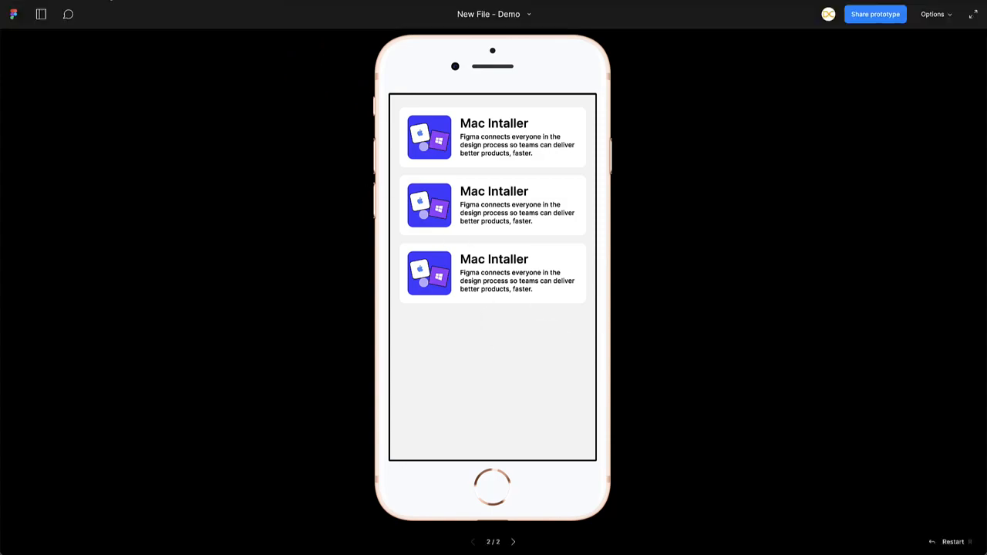
pyautogui.click(119, 2)
# Set the iPhone 8 prototype device model to Space Grey.
pyautogui.click(260, 205)
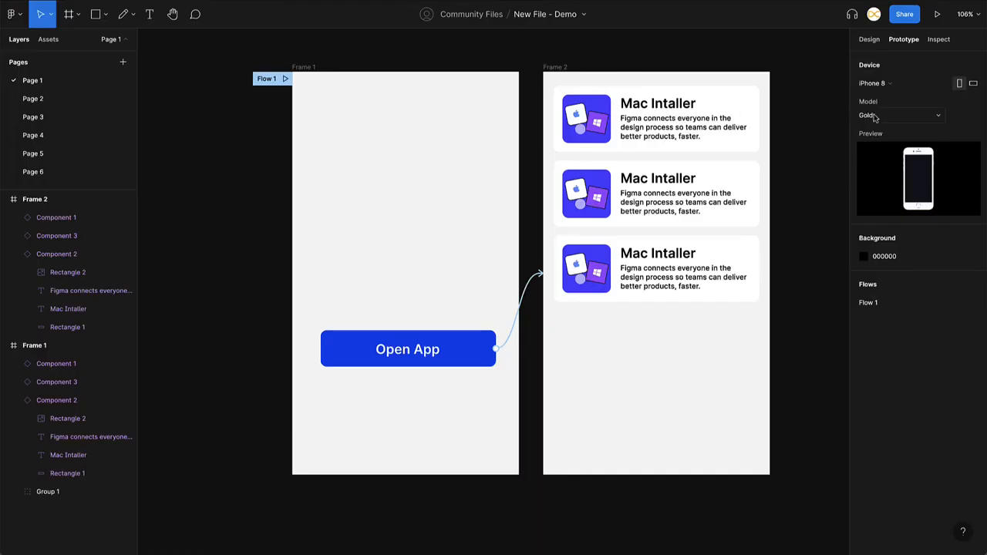
pyautogui.click(875, 117)
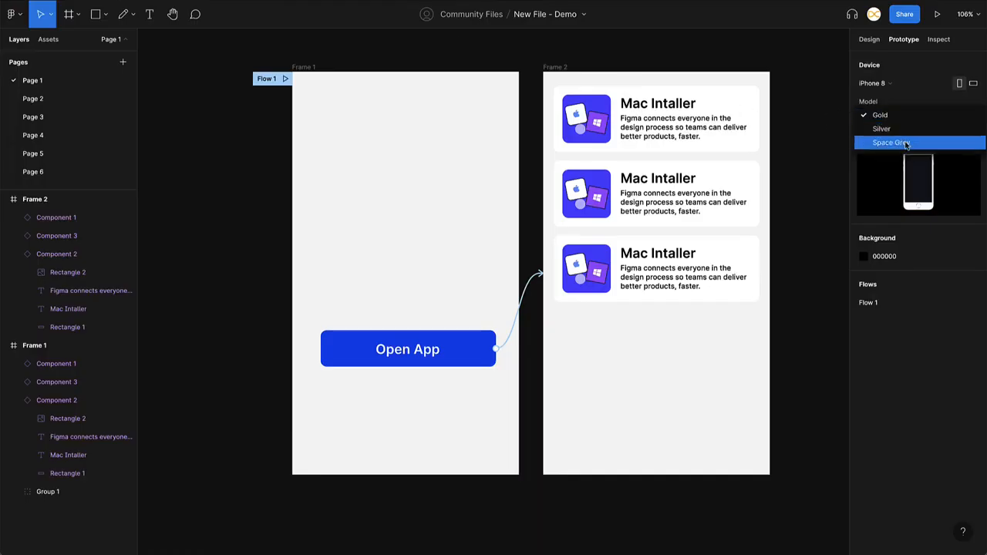
pyautogui.click(901, 141)
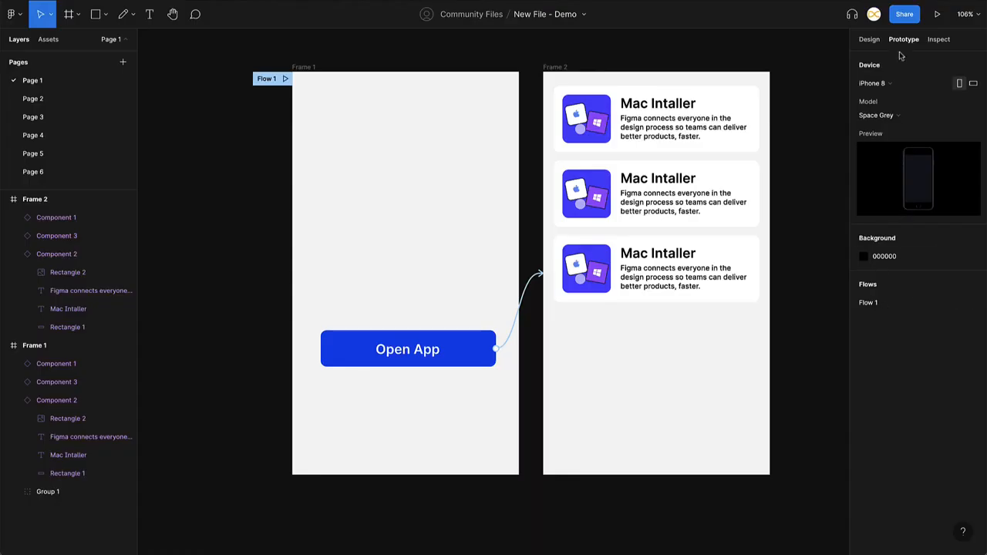
# Inspect the properties, typography and code of the Mac Intaller title in Frame 2's lowest card.
pyautogui.click(938, 40)
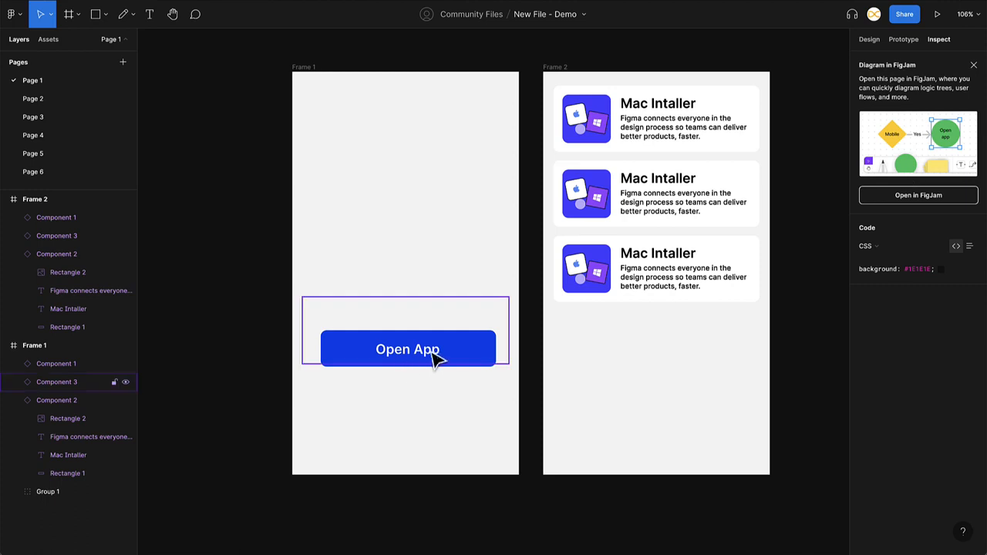
pyautogui.click(669, 266)
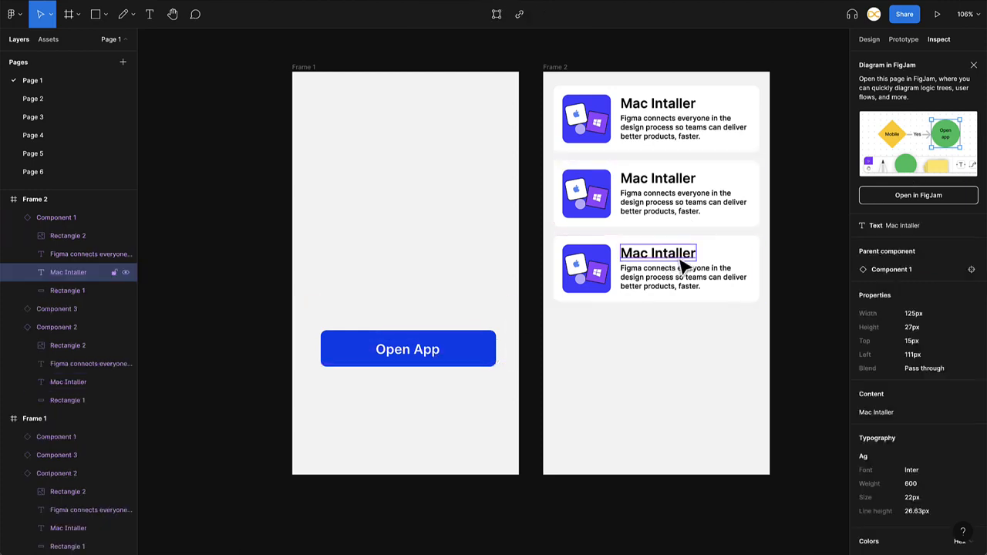
pyautogui.scroll(-2, 899, 454)
pyautogui.scroll(-5, 899, 454)
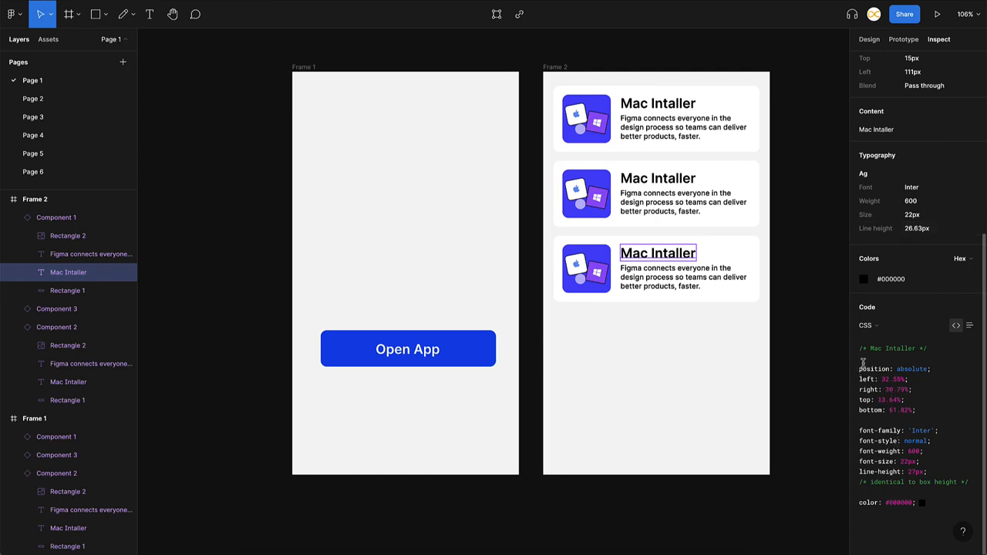
# View the title's generated code as iOS and Android, and switch it back to CSS.
pyautogui.click(878, 330)
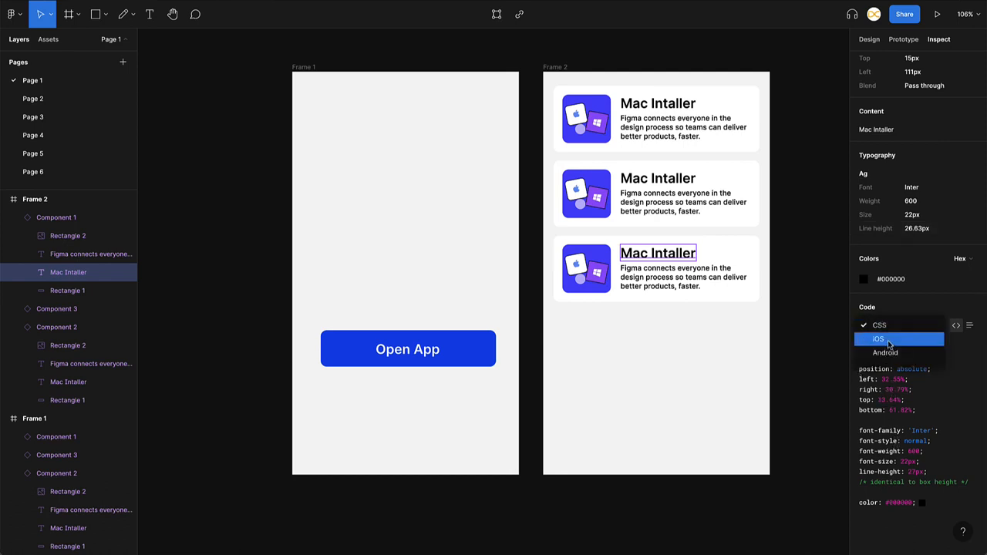
pyautogui.click(879, 340)
pyautogui.click(871, 325)
pyautogui.click(886, 352)
pyautogui.click(871, 324)
pyautogui.click(879, 298)
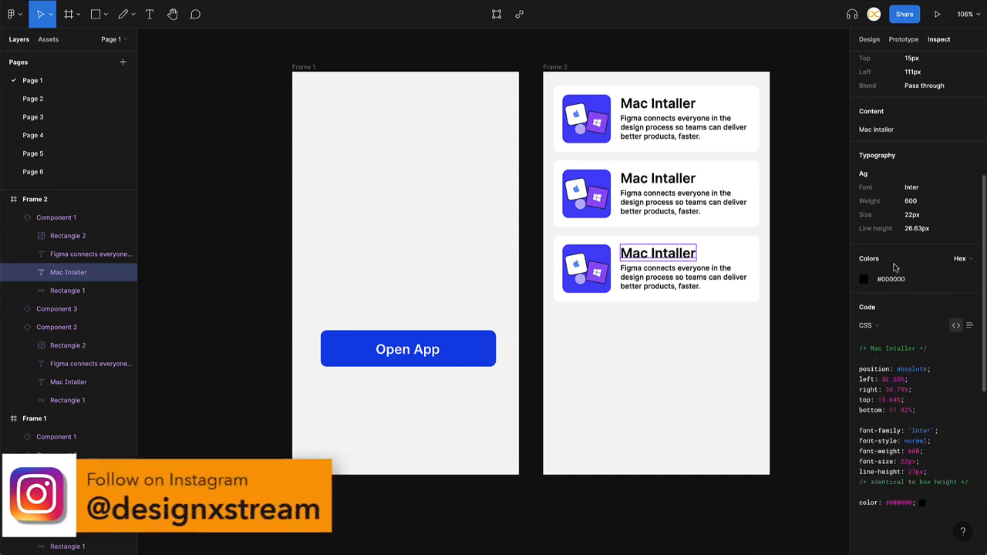